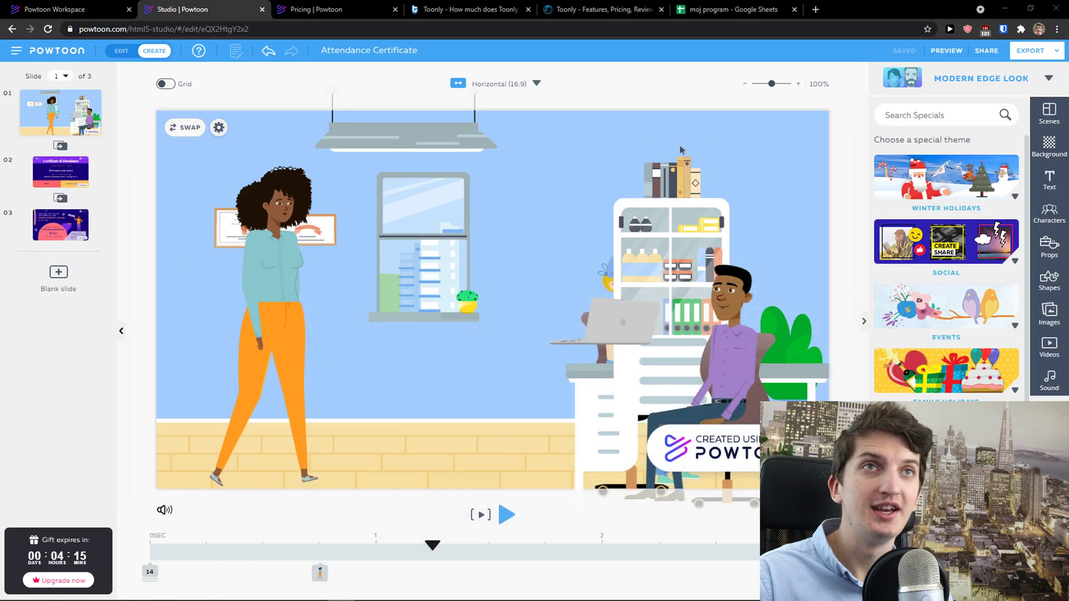
Look over the Powtoon and Toonly pricing pages, and return to the Powtoon Studio project
{"action": "left_click", "coordinate": [353, 8]}
{"action": "left_click", "coordinate": [445, 8]}
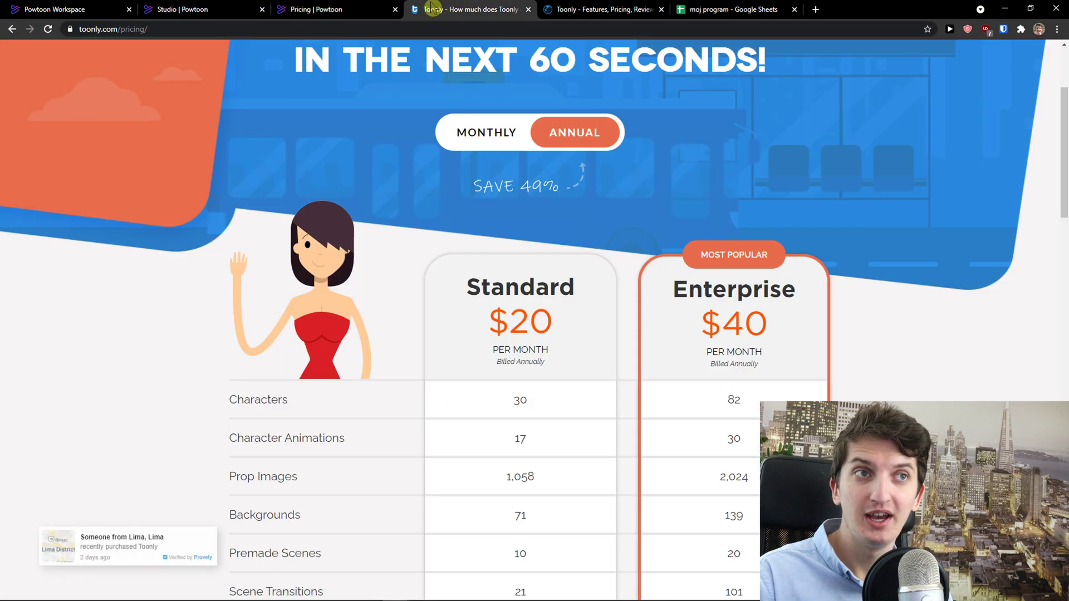
{"action": "left_click", "coordinate": [303, 8]}
{"action": "left_click", "coordinate": [226, 8]}
Switch to the Toonly desktop app and add the Office preset scene to Scene 1
{"action": "left_click", "coordinate": [421, 593]}
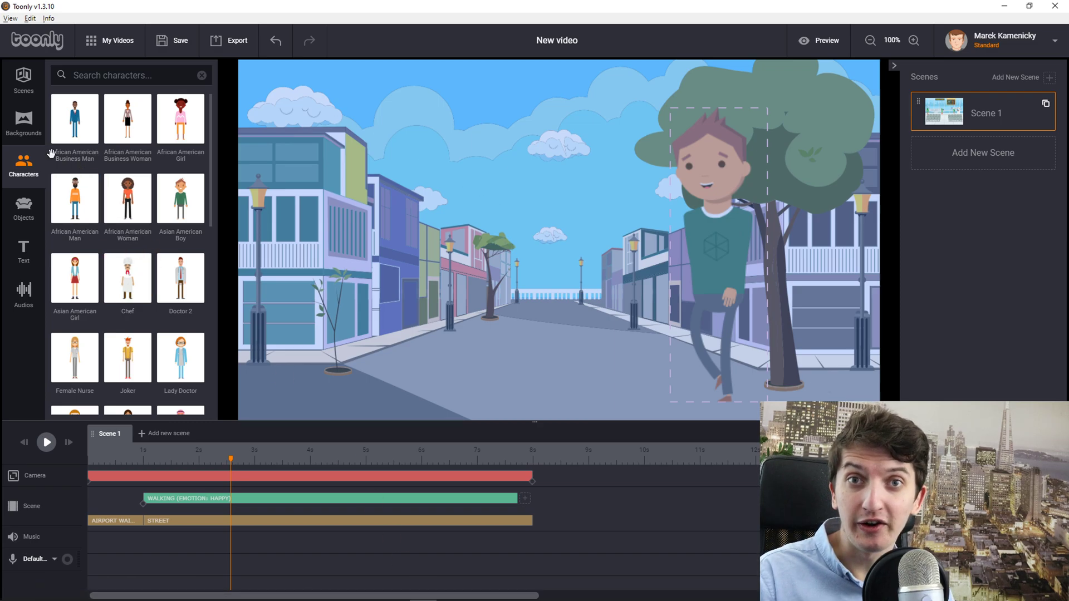
{"action": "left_click", "coordinate": [23, 123]}
{"action": "left_click", "coordinate": [21, 100]}
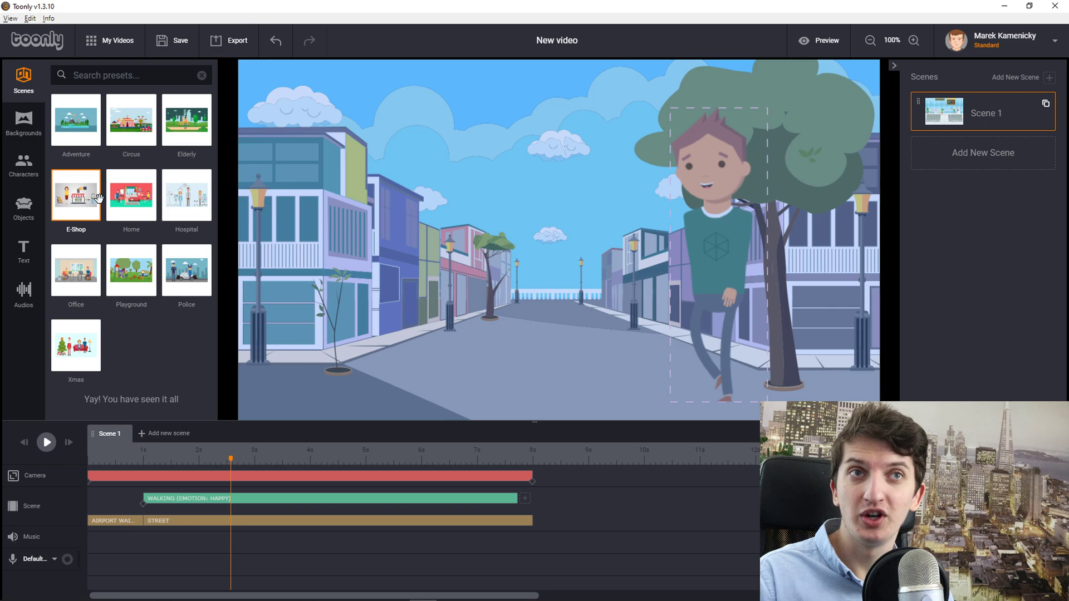
{"action": "left_click", "coordinate": [57, 288]}
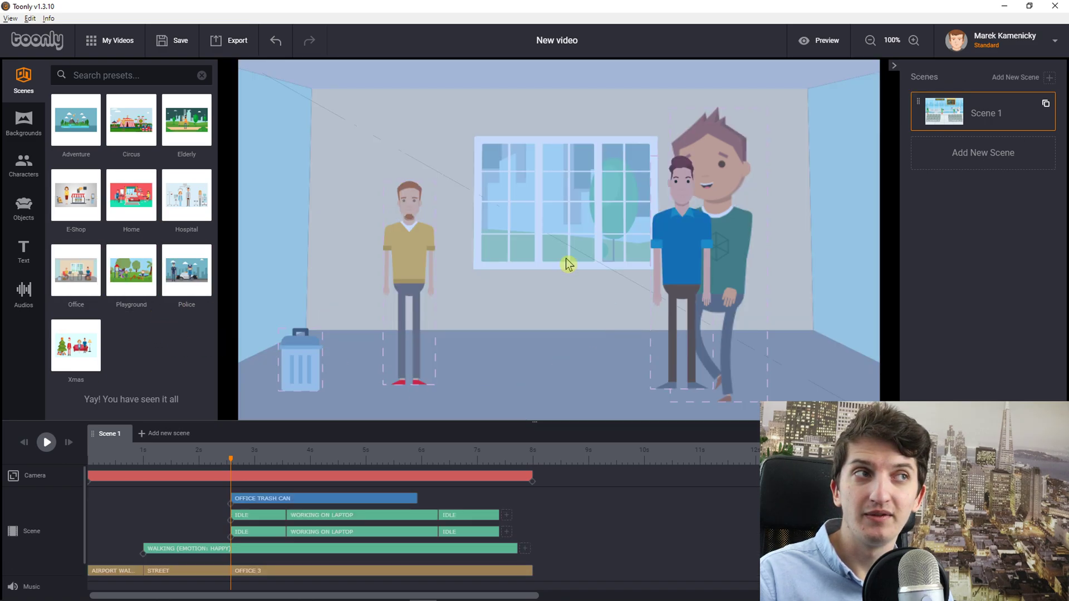
Compare the Toonly office scene with the Attendance Certificate slide in Powtoon Studio
{"action": "left_click", "coordinate": [1003, 6]}
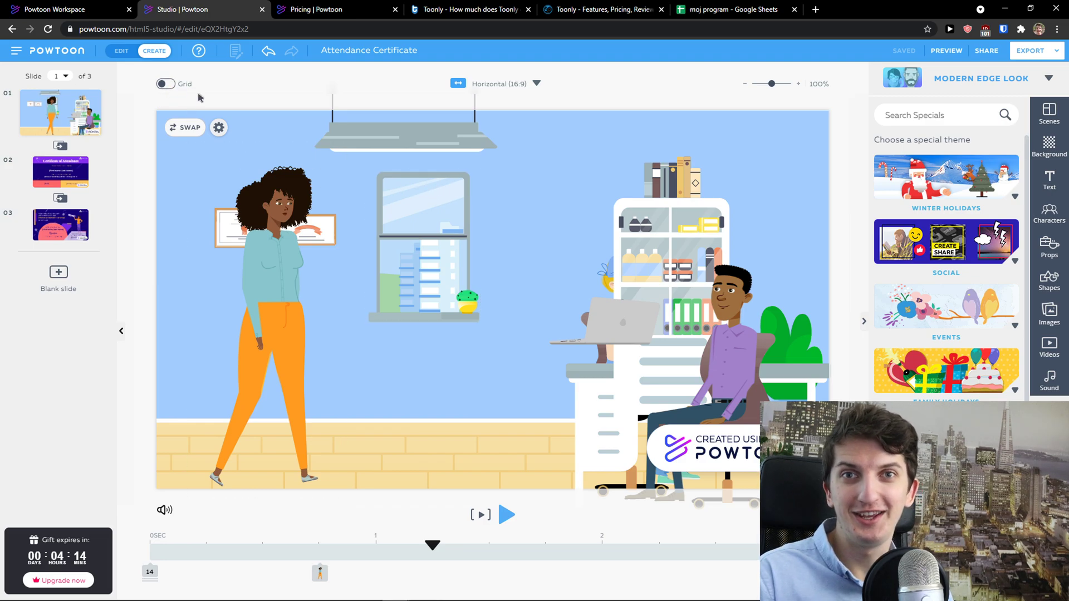
{"action": "left_click", "coordinate": [423, 591]}
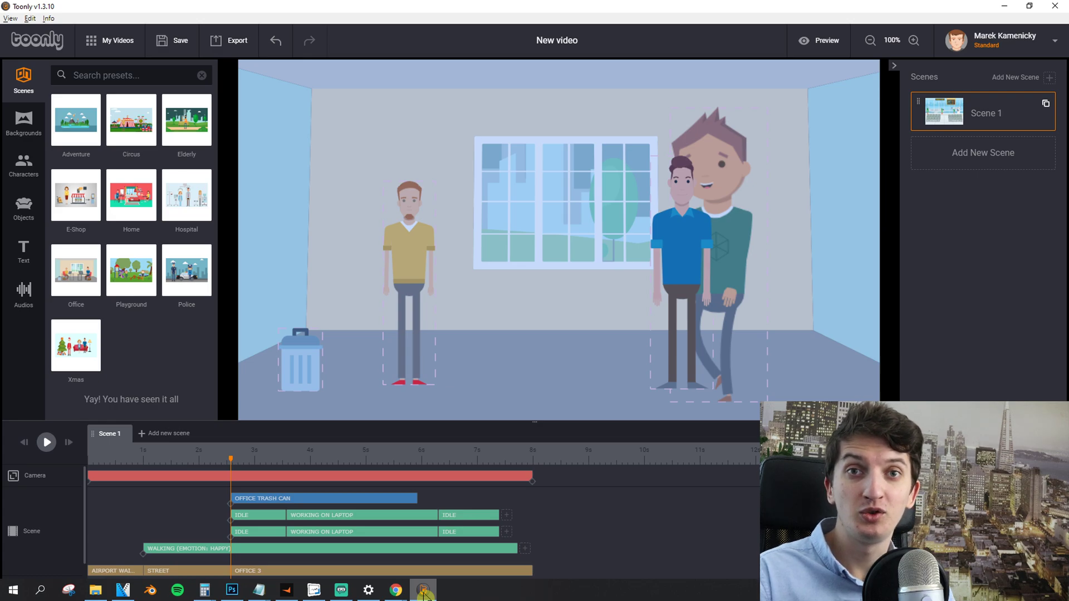
{"action": "left_click", "coordinate": [423, 591]}
{"action": "left_click", "coordinate": [423, 591]}
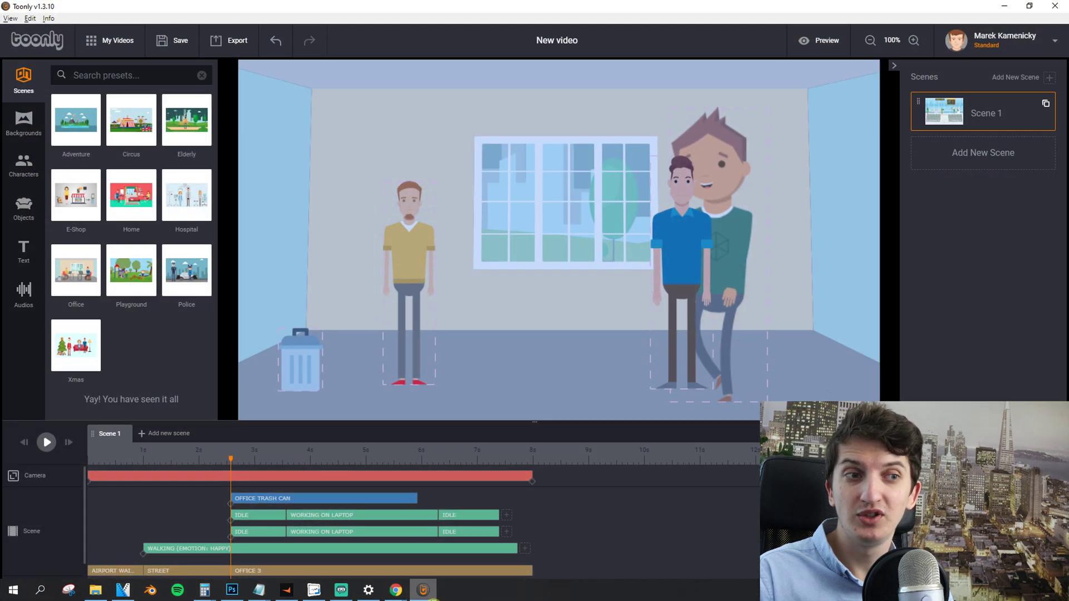
{"action": "left_click", "coordinate": [423, 591]}
{"action": "left_click", "coordinate": [301, 328]}
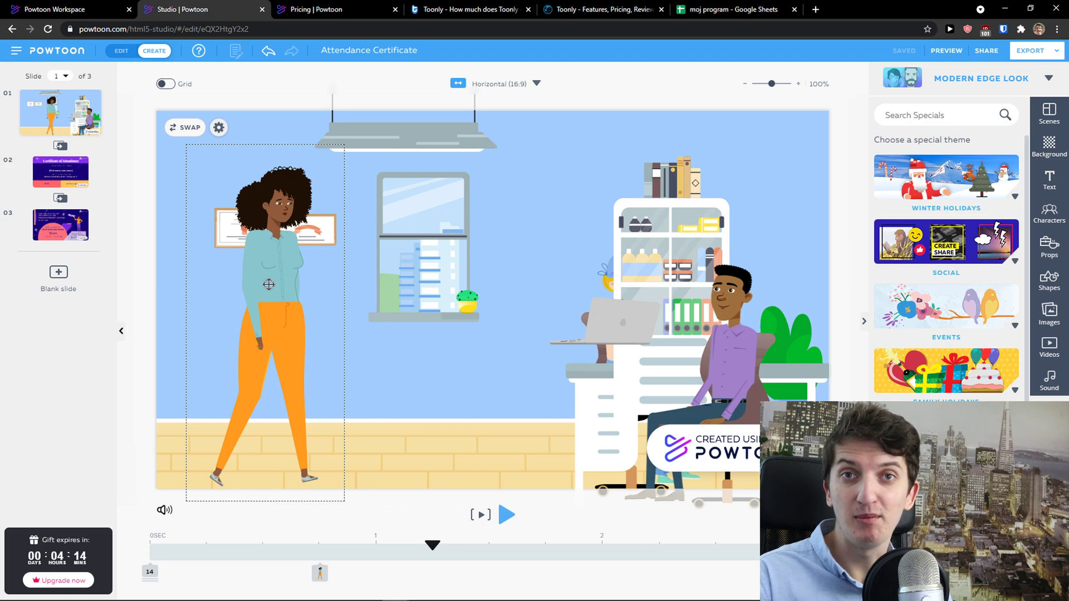
Examine Powtoon's special themes, text options, character collections and the available looks such as Whiteboard and Real
{"action": "scroll", "coordinate": [946, 279], "scroll_direction": "down", "scroll_amount": 5}
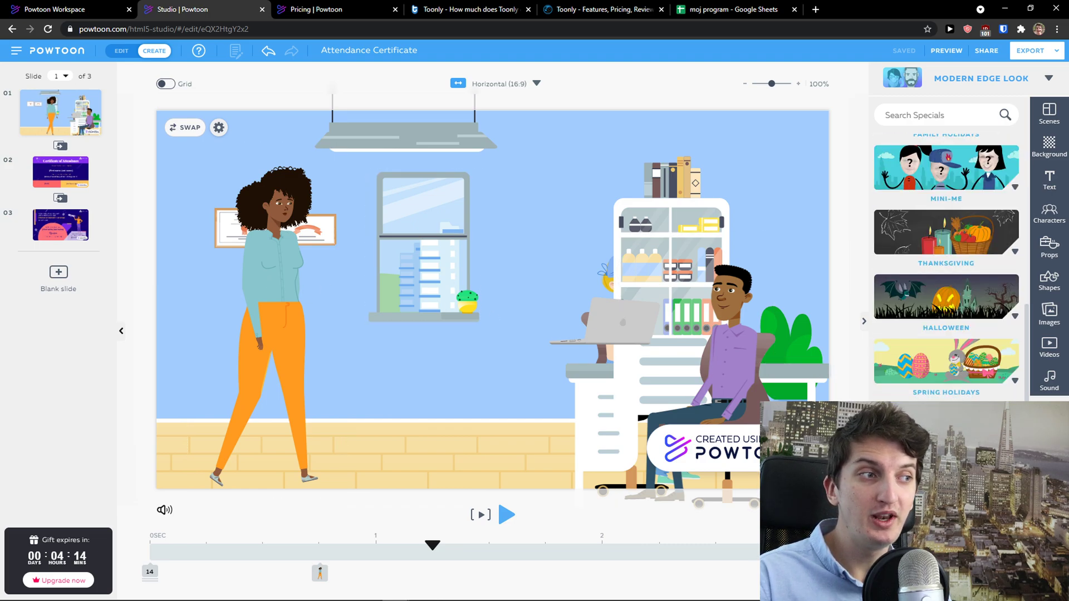
{"action": "scroll", "coordinate": [946, 267], "scroll_direction": "up", "scroll_amount": 5}
{"action": "left_click", "coordinate": [1049, 181]}
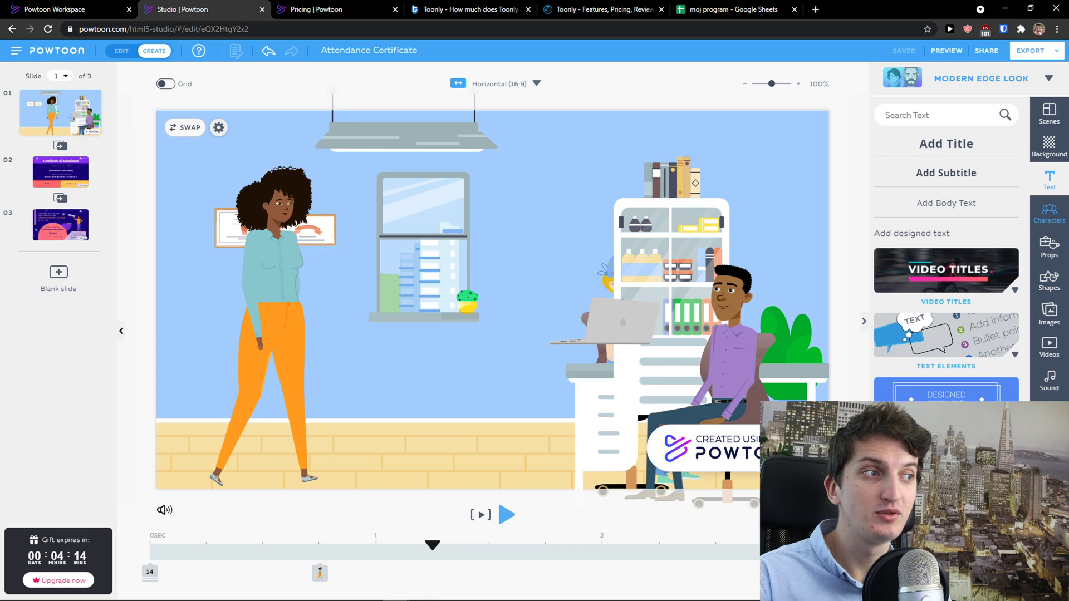
{"action": "left_click", "coordinate": [1049, 214]}
{"action": "left_click", "coordinate": [1049, 78]}
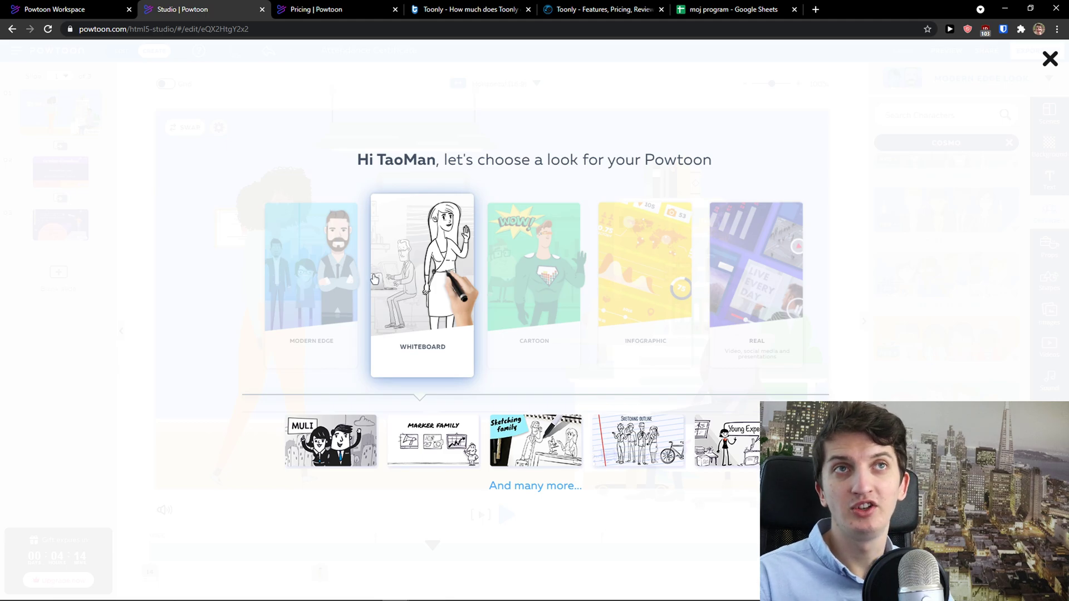
{"action": "left_click", "coordinate": [423, 591]}
{"action": "left_click", "coordinate": [423, 591]}
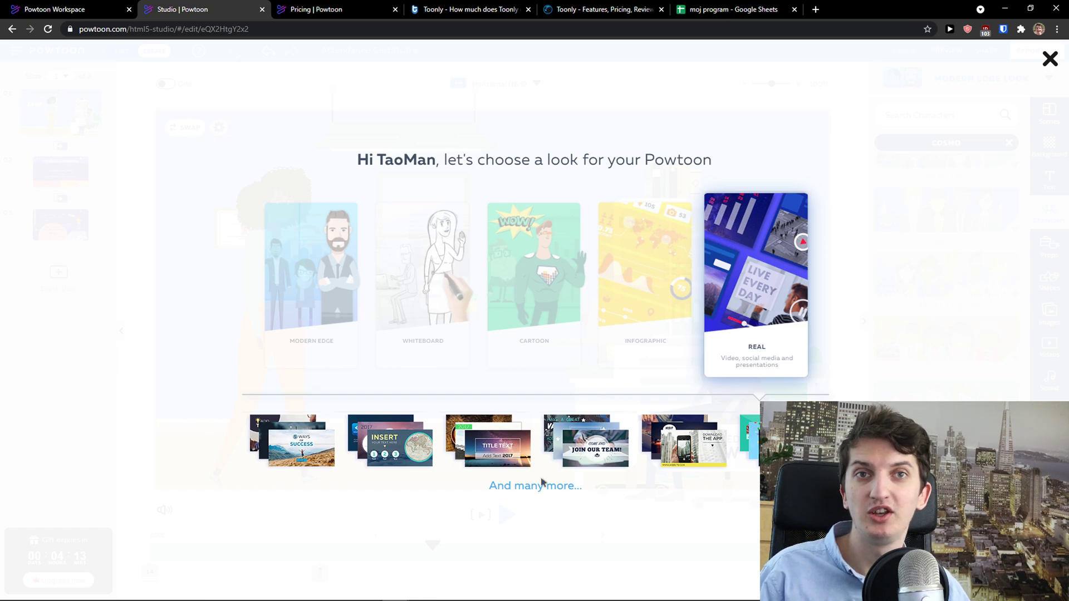
{"action": "left_click", "coordinate": [1049, 58]}
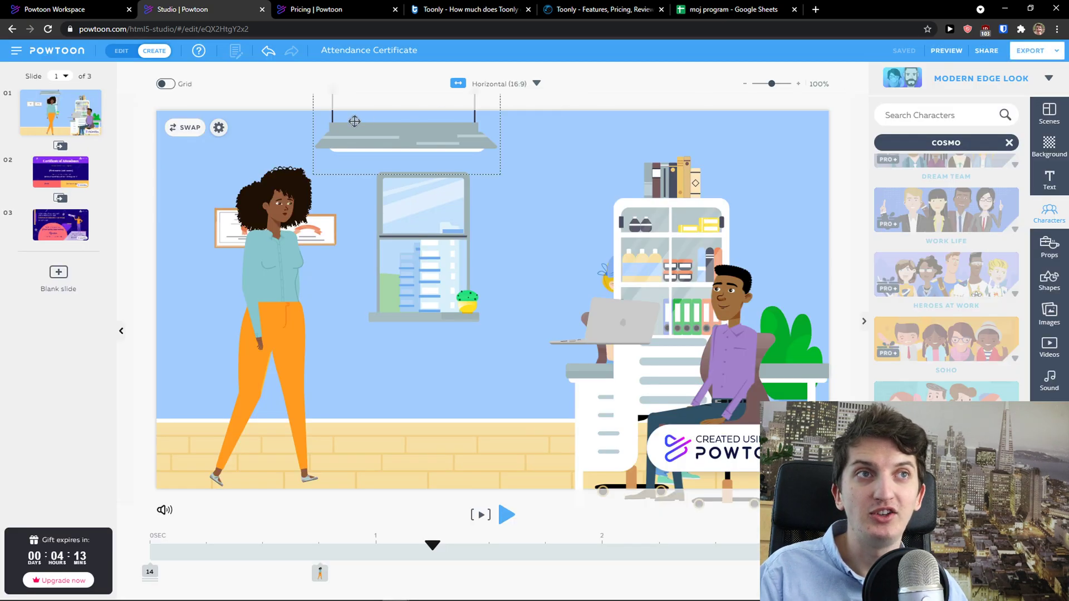
Compare the monthly and annual billing prices on the Powtoon pricing page
{"action": "left_click", "coordinate": [326, 11]}
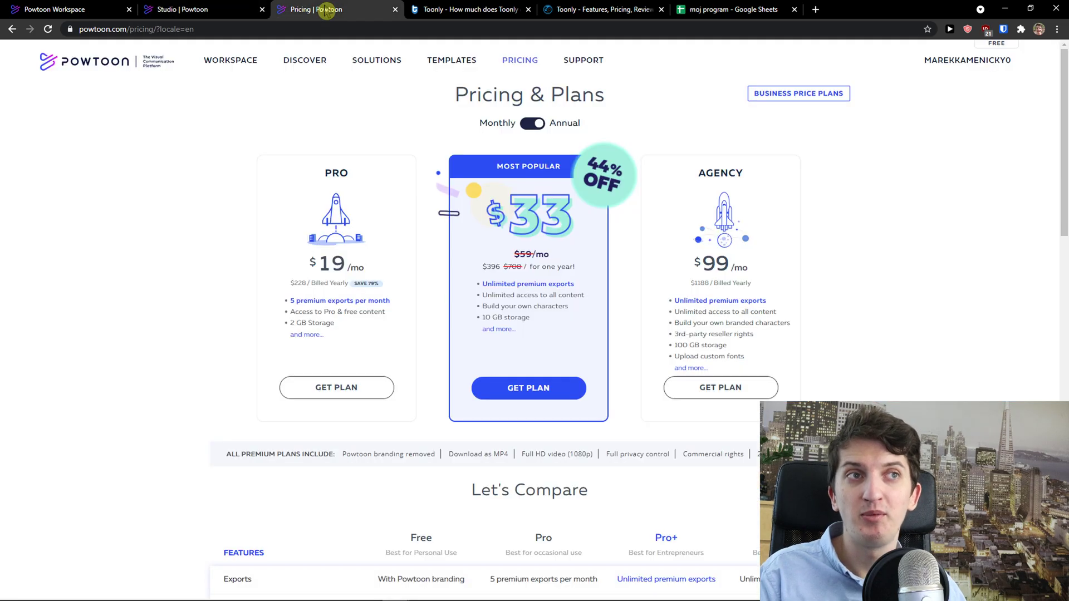
{"action": "left_click", "coordinate": [529, 123]}
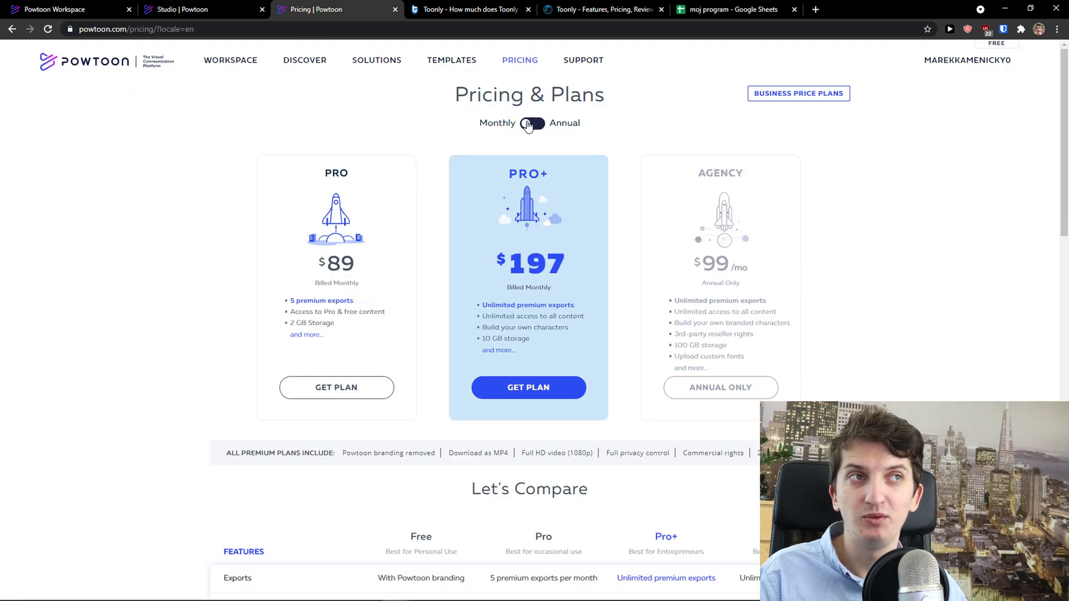
{"action": "left_click", "coordinate": [538, 126]}
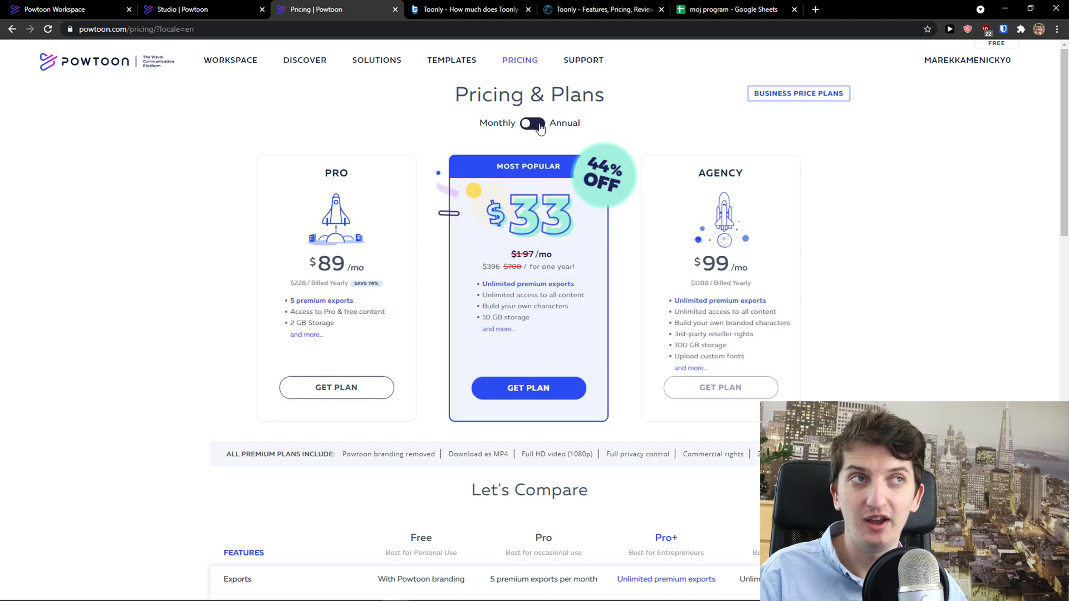
Examine the annually billed Standard and Enterprise plans on the Toonly pricing page
{"action": "left_click", "coordinate": [462, 9]}
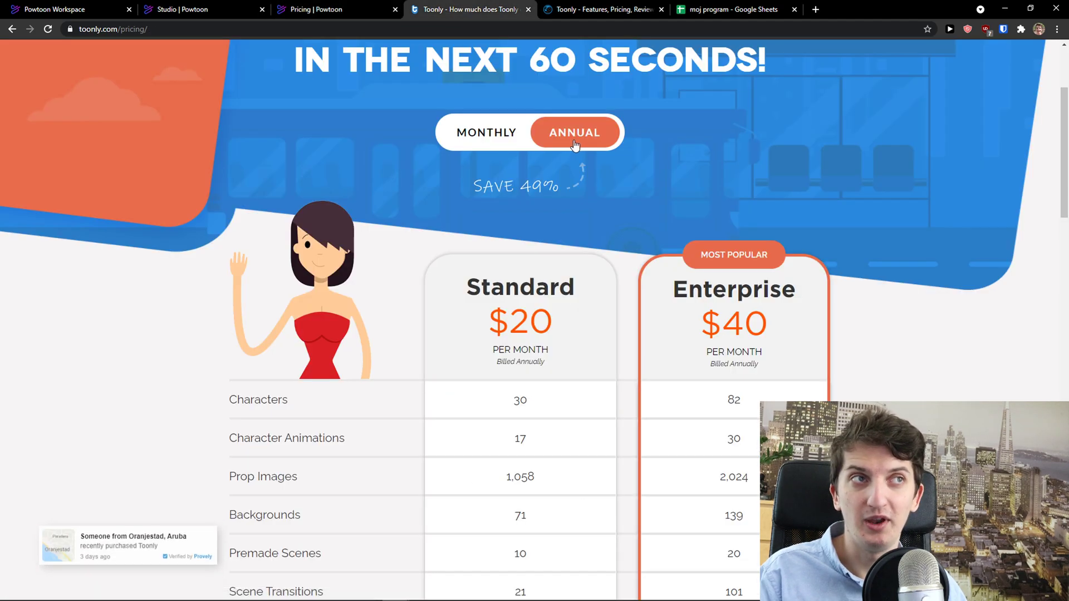
{"action": "scroll", "coordinate": [627, 246], "scroll_direction": "down", "scroll_amount": 1}
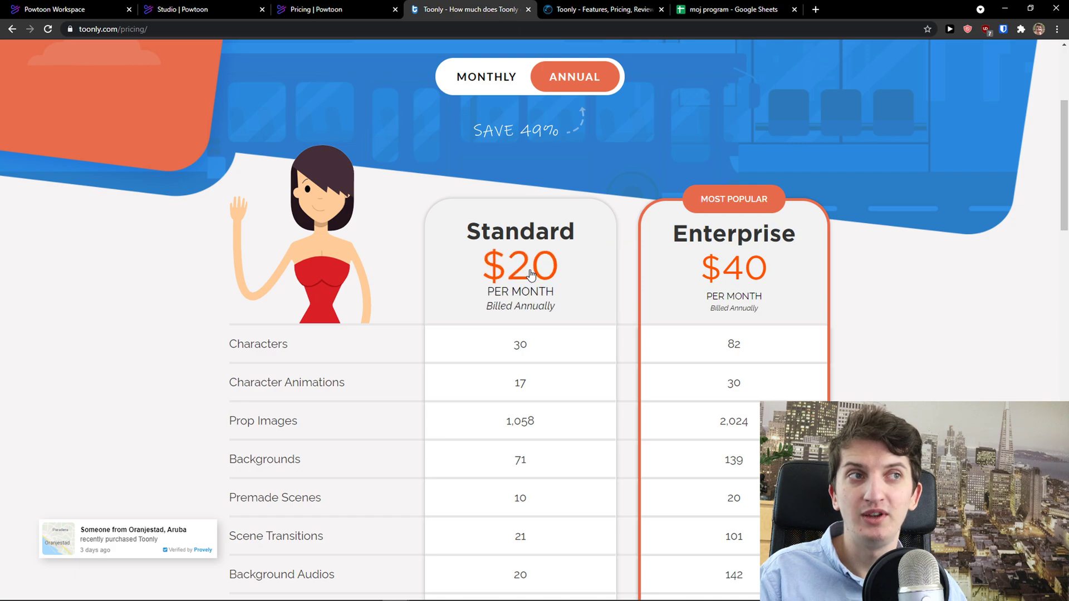
{"action": "scroll", "coordinate": [744, 275], "scroll_direction": "down", "scroll_amount": 1}
{"action": "scroll", "coordinate": [644, 299], "scroll_direction": "up", "scroll_amount": 1}
Examine the Powtoon Pro plan's yearly price and what its premium exports include
{"action": "left_click", "coordinate": [337, 16]}
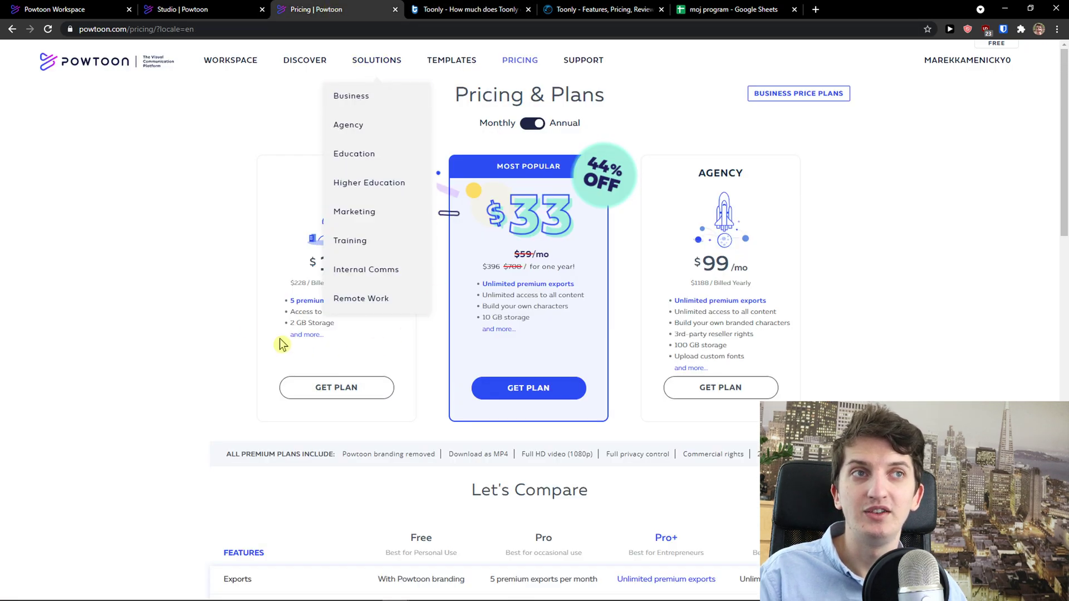
{"action": "left_click", "coordinate": [316, 284]}
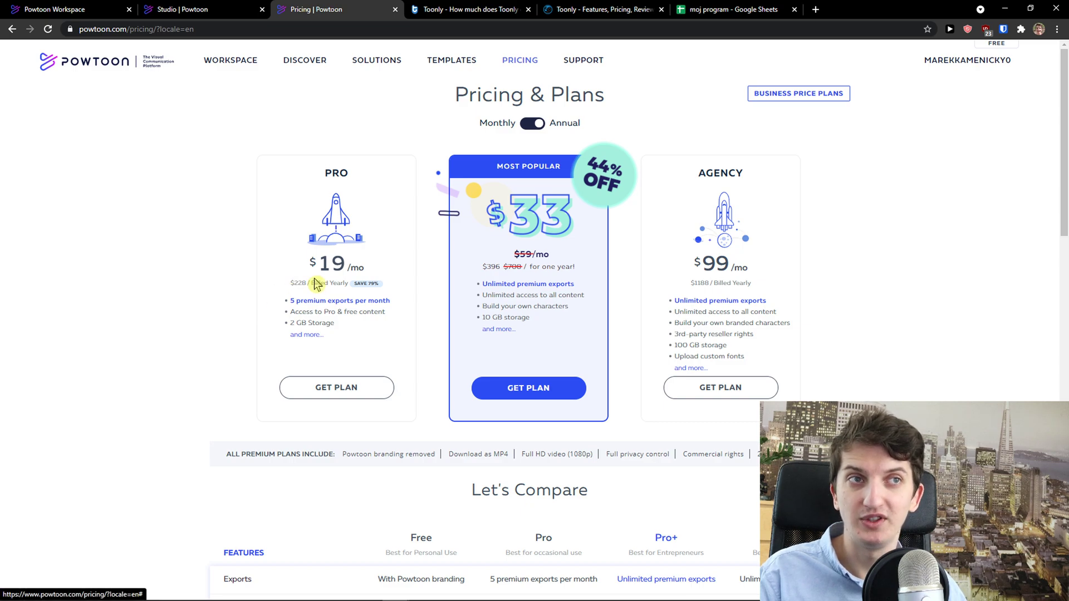
{"action": "left_click", "coordinate": [440, 9]}
{"action": "left_click", "coordinate": [337, 9]}
{"action": "scroll", "coordinate": [218, 239], "scroll_direction": "down", "scroll_amount": 1}
{"action": "scroll", "coordinate": [218, 239], "scroll_direction": "down", "scroll_amount": 1}
{"action": "scroll", "coordinate": [290, 267], "scroll_direction": "up", "scroll_amount": 1}
{"action": "mouse_move", "coordinate": [318, 301]}
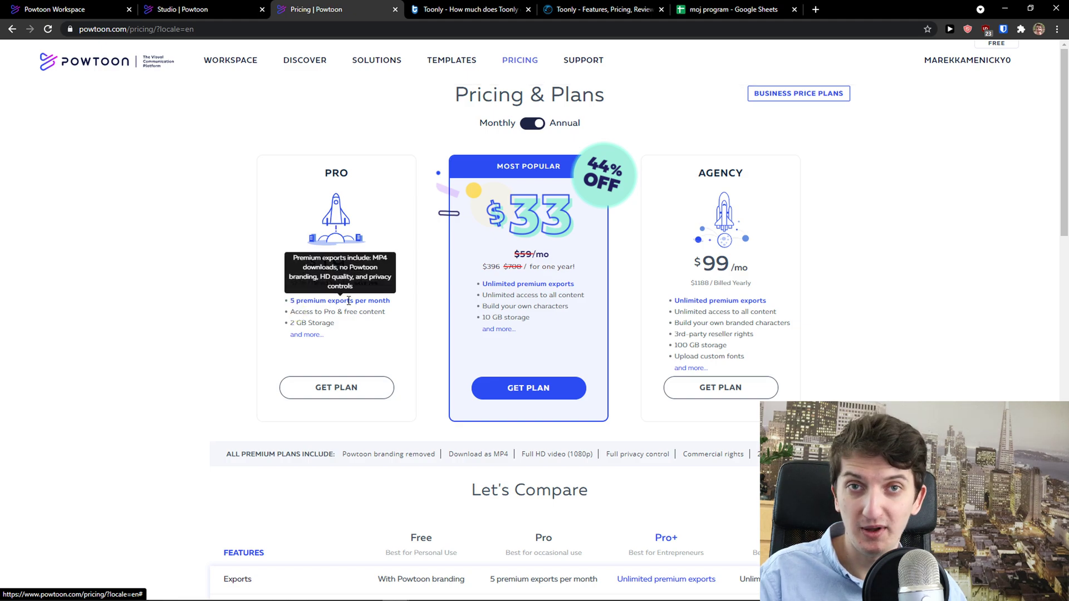
Compare Toonly's annual Standard and Enterprise plans with Powtoon's annual plans side by side
{"action": "left_click", "coordinate": [470, 9]}
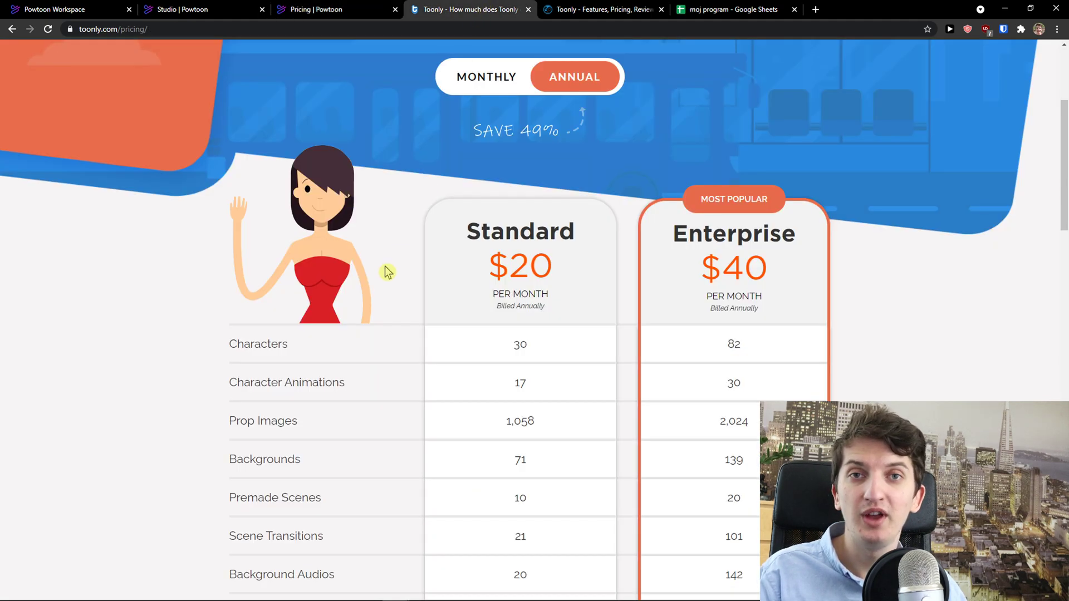
{"action": "left_click", "coordinate": [368, 12]}
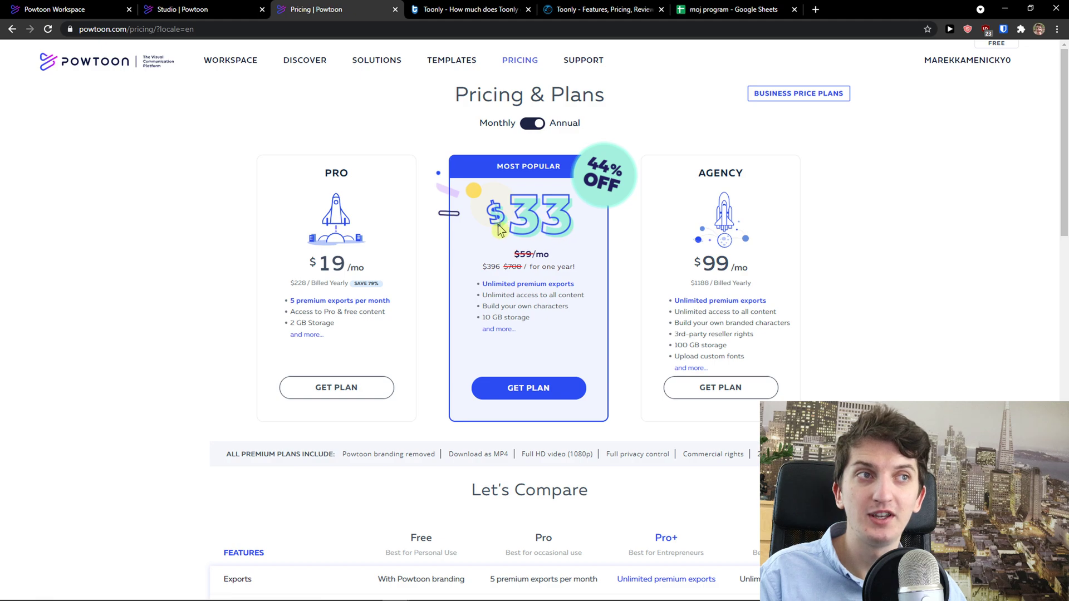
{"action": "left_click", "coordinate": [471, 10]}
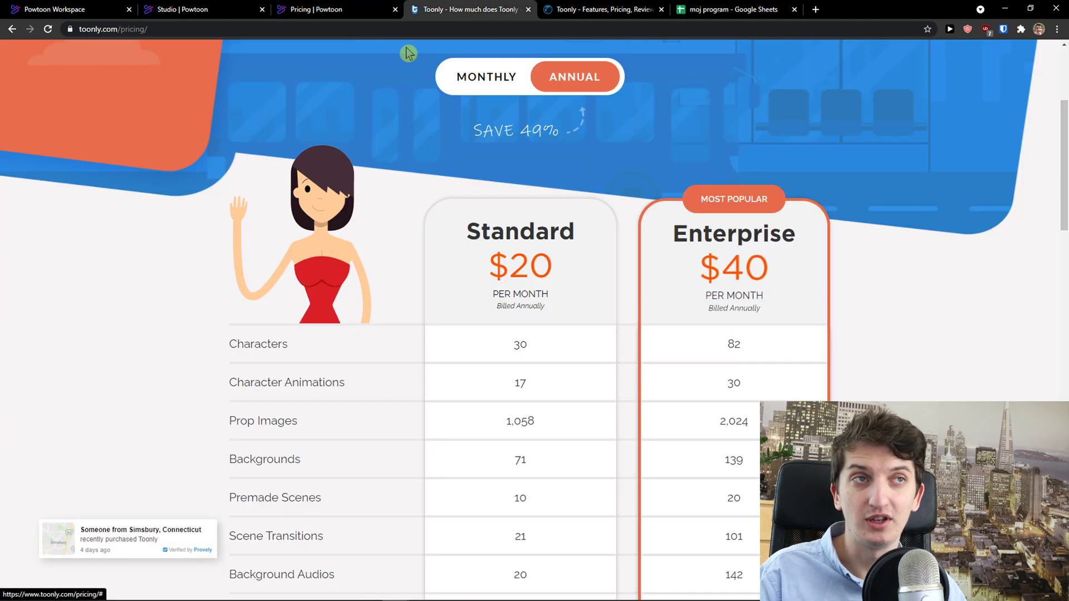
{"action": "left_click", "coordinate": [312, 10]}
{"action": "left_click", "coordinate": [433, 7]}
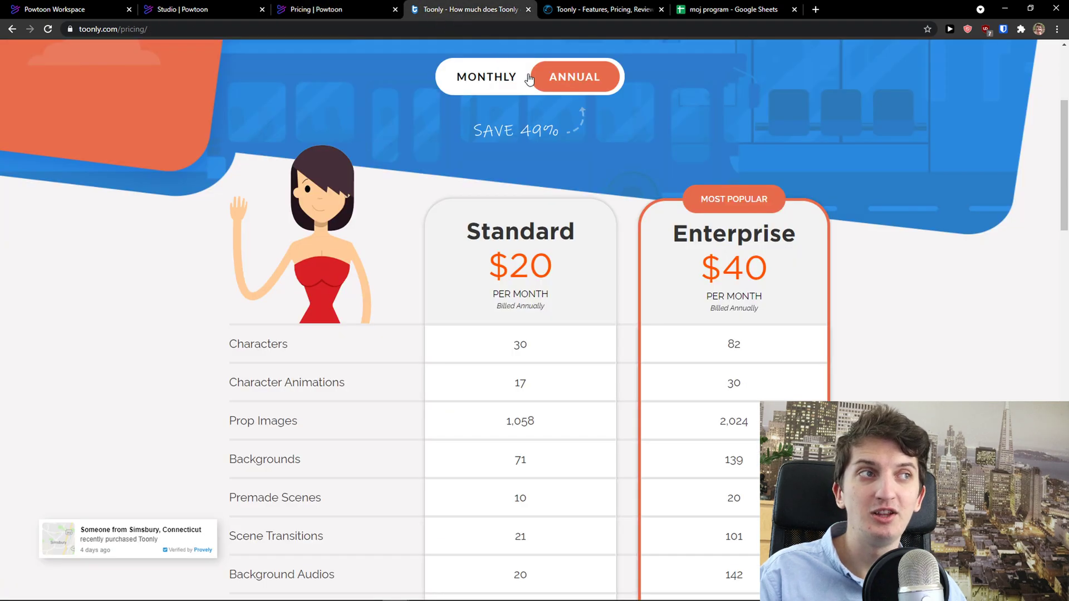
{"action": "left_click", "coordinate": [330, 6]}
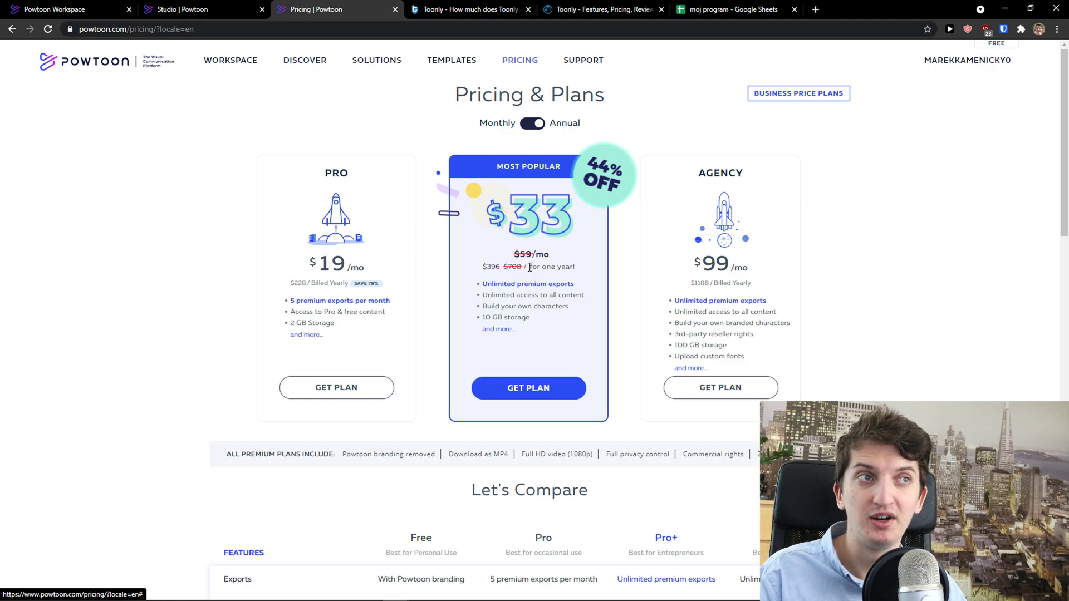
{"action": "left_click", "coordinate": [418, 8]}
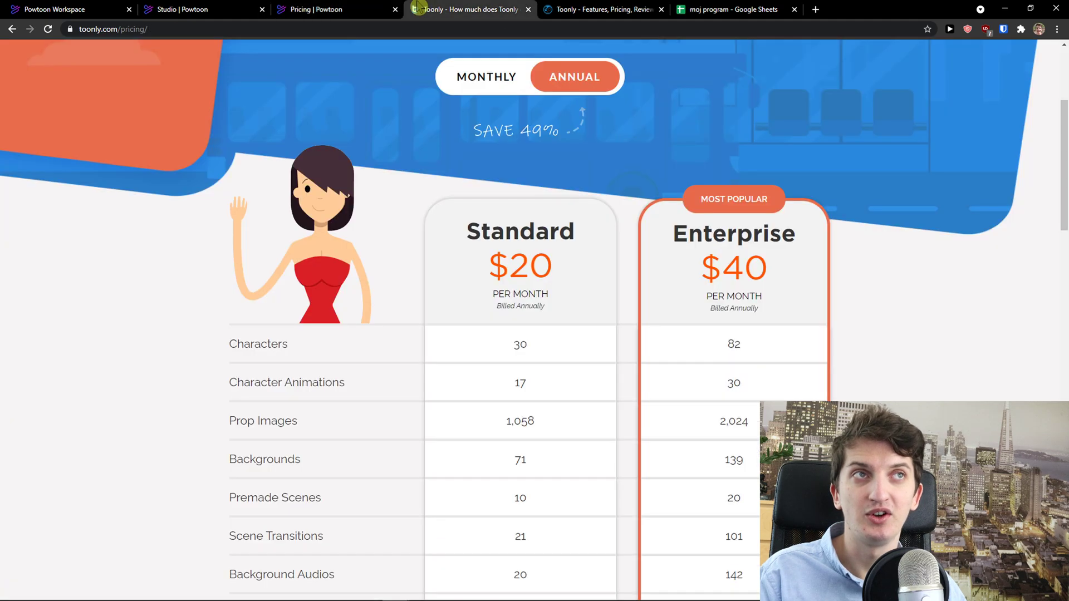
{"action": "left_click", "coordinate": [345, 8]}
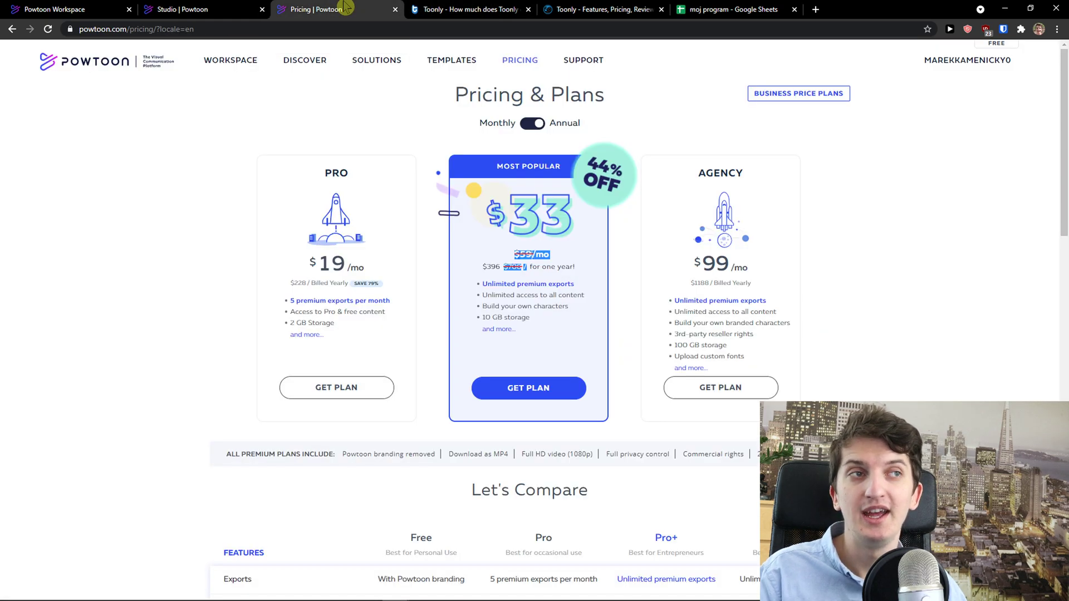
In Powtoon Studio, replace slide 1's content with the split desk-and-sofa scene from Remote & Office
{"action": "left_click", "coordinate": [215, 7]}
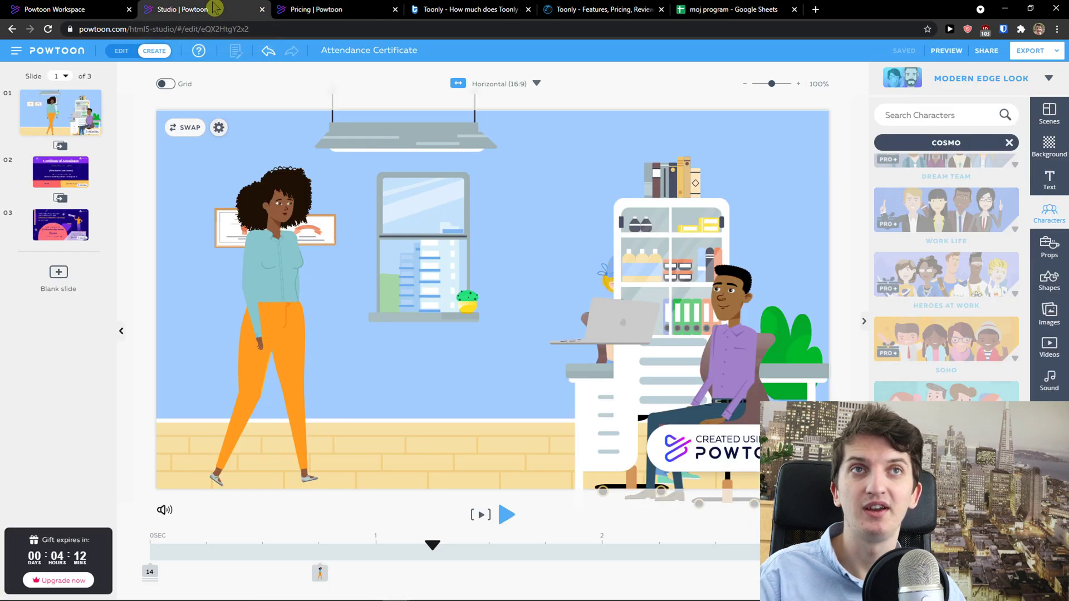
{"action": "left_click", "coordinate": [1049, 113]}
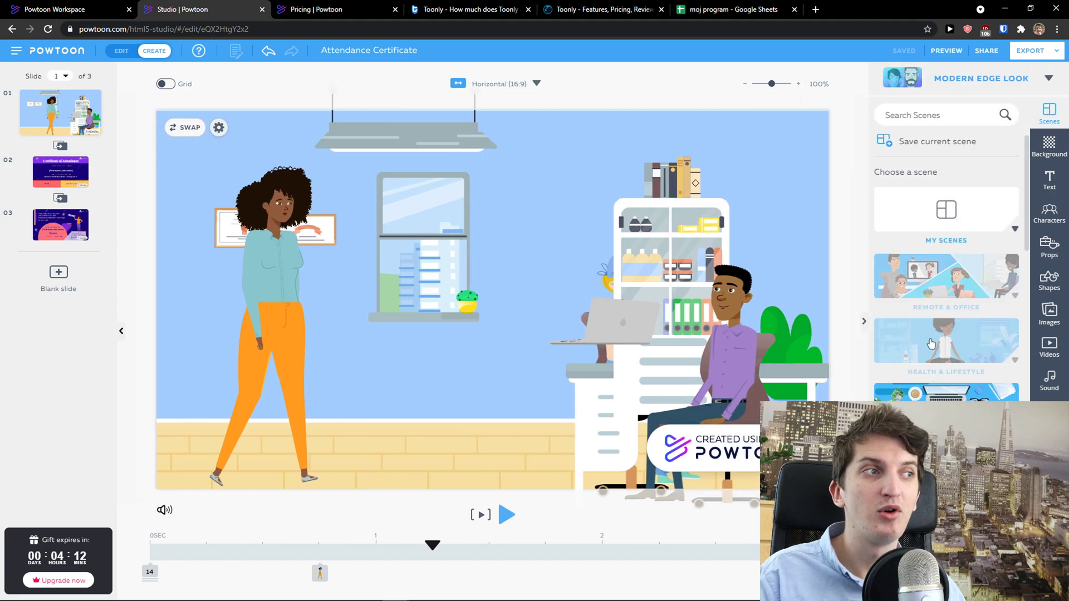
{"action": "left_click", "coordinate": [946, 278]}
{"action": "left_click", "coordinate": [947, 365]}
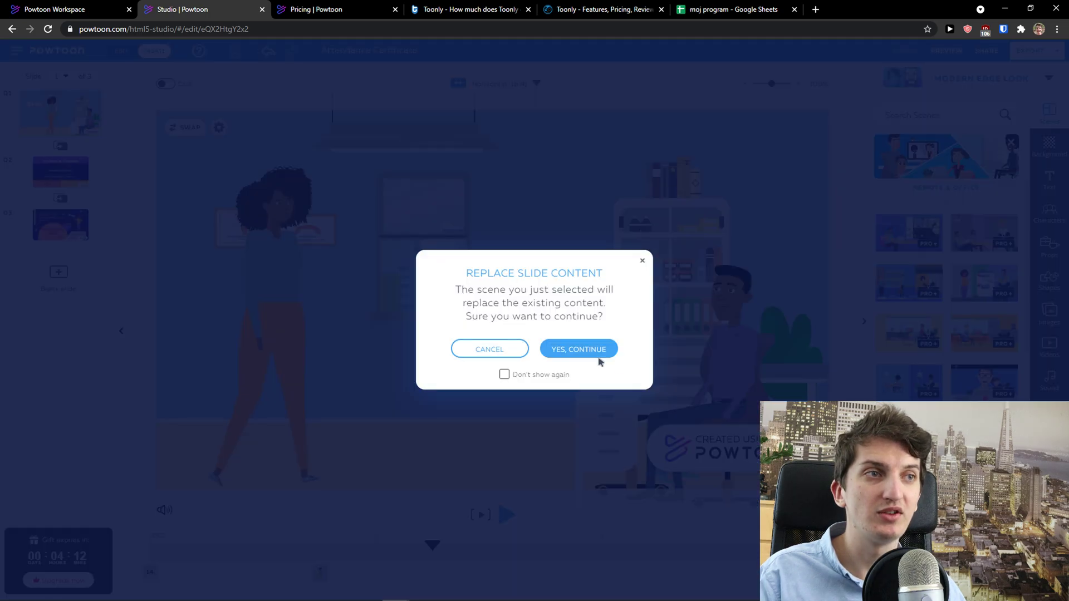
{"action": "left_click", "coordinate": [600, 353]}
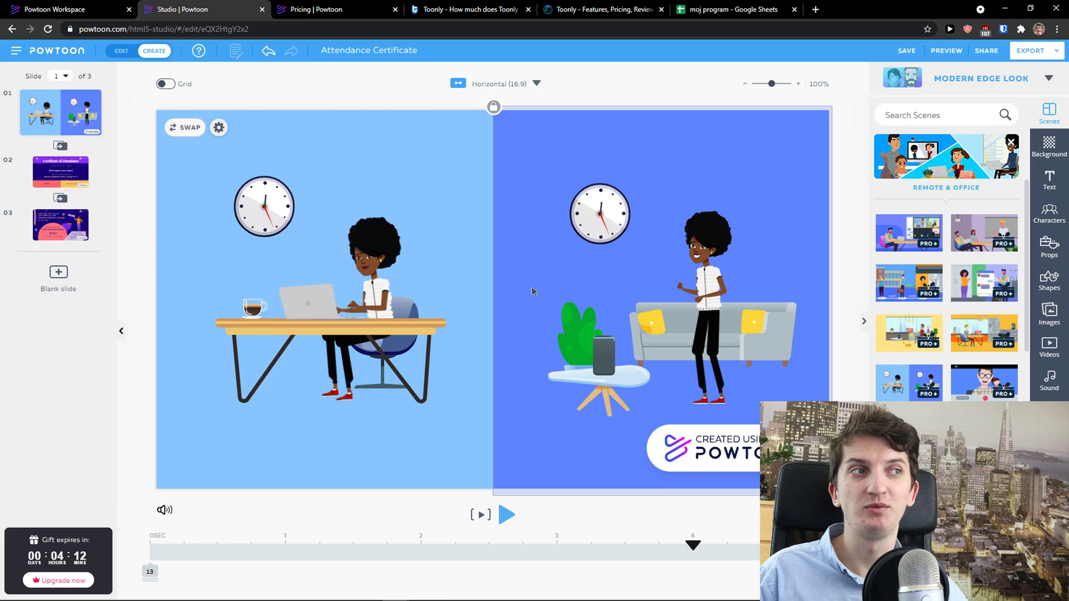
Replace slide 1's content with the "Video call failed" scene from Remote & Office, and open the Industries scene category
{"action": "scroll", "coordinate": [946, 262], "scroll_direction": "down", "scroll_amount": 4}
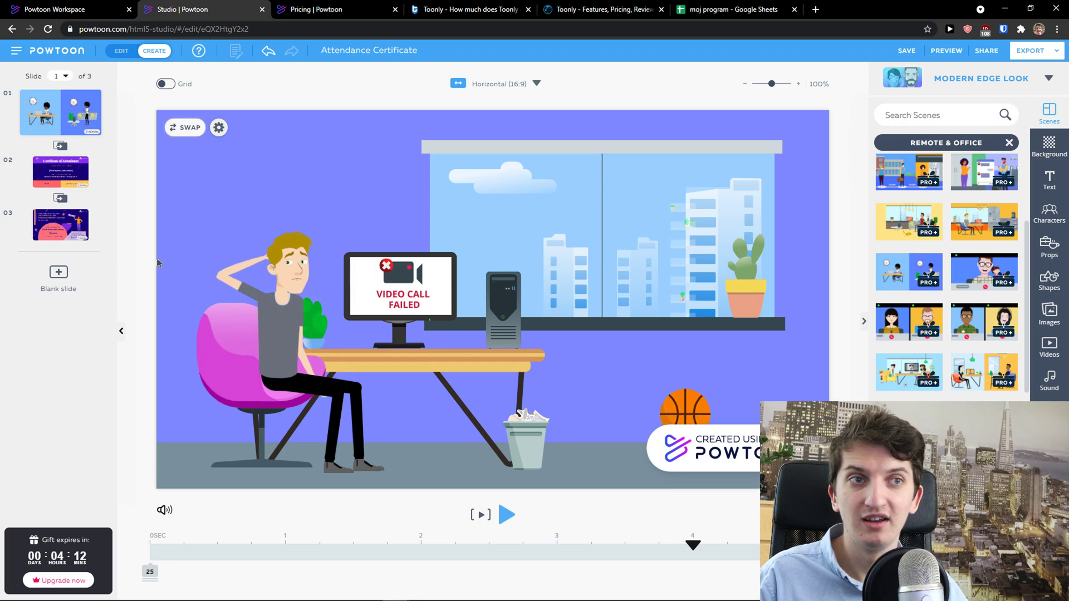
{"action": "scroll", "coordinate": [947, 278], "scroll_direction": "down", "scroll_amount": 10}
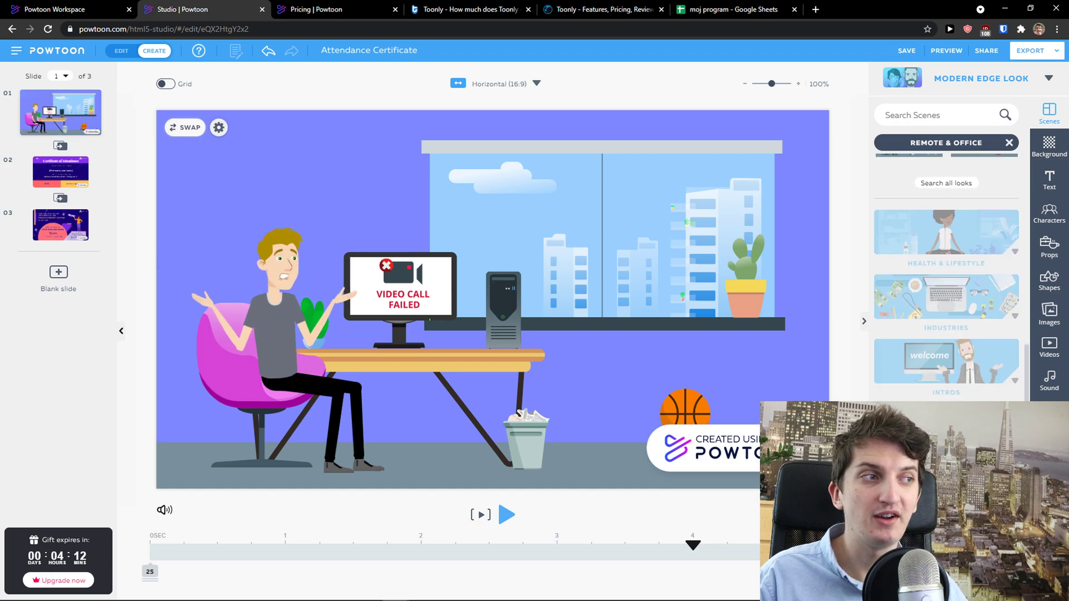
{"action": "left_click", "coordinate": [941, 306]}
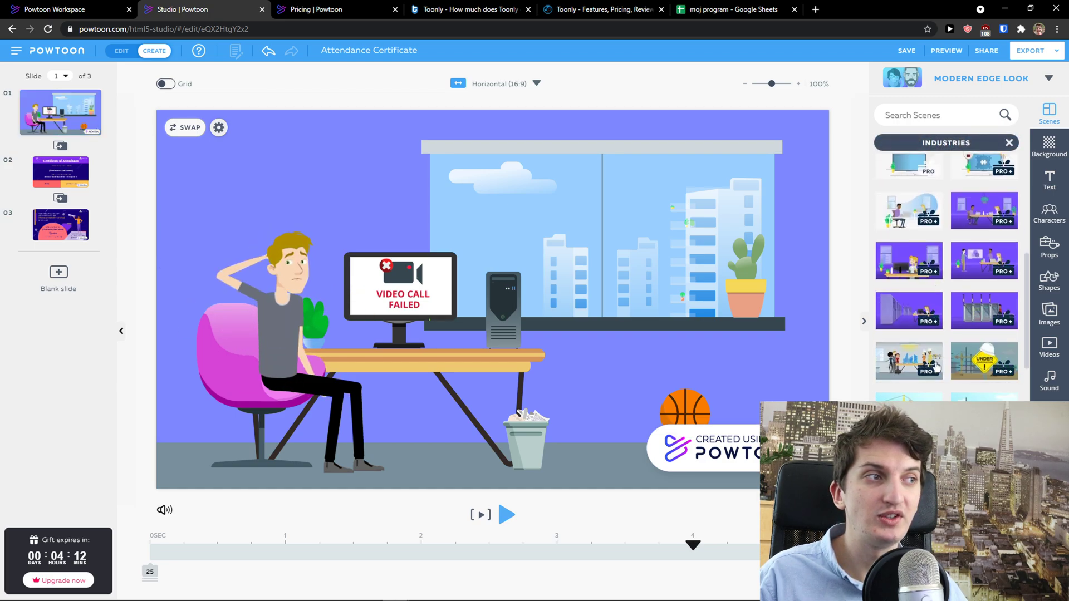
Replace slide 1's content with the Industries scene of the blonde woman phoning at her desk
{"action": "left_click", "coordinate": [909, 261]}
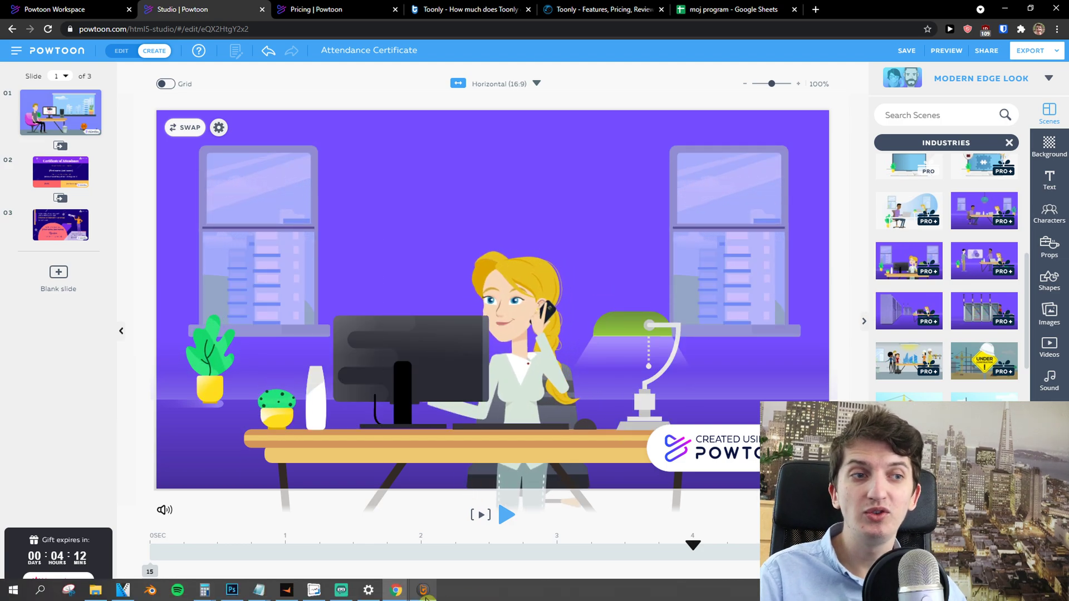
Switch to Toonly, add the Police preset scene to Scene 1 and play the scene back
{"action": "left_click", "coordinate": [423, 590]}
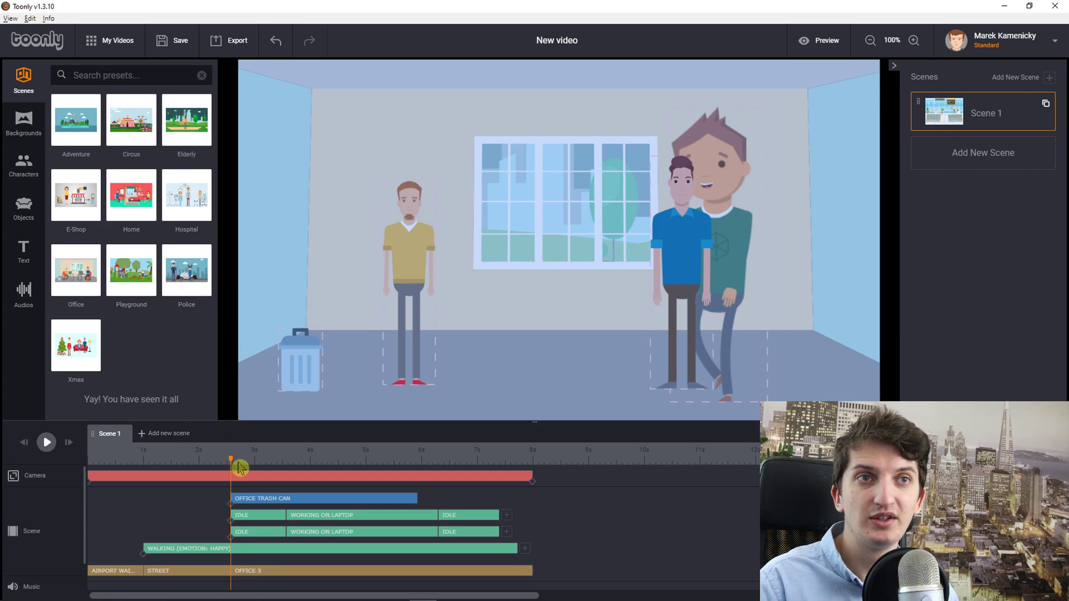
{"action": "left_click_drag", "start_coordinate": [187, 270], "coordinate": [334, 278]}
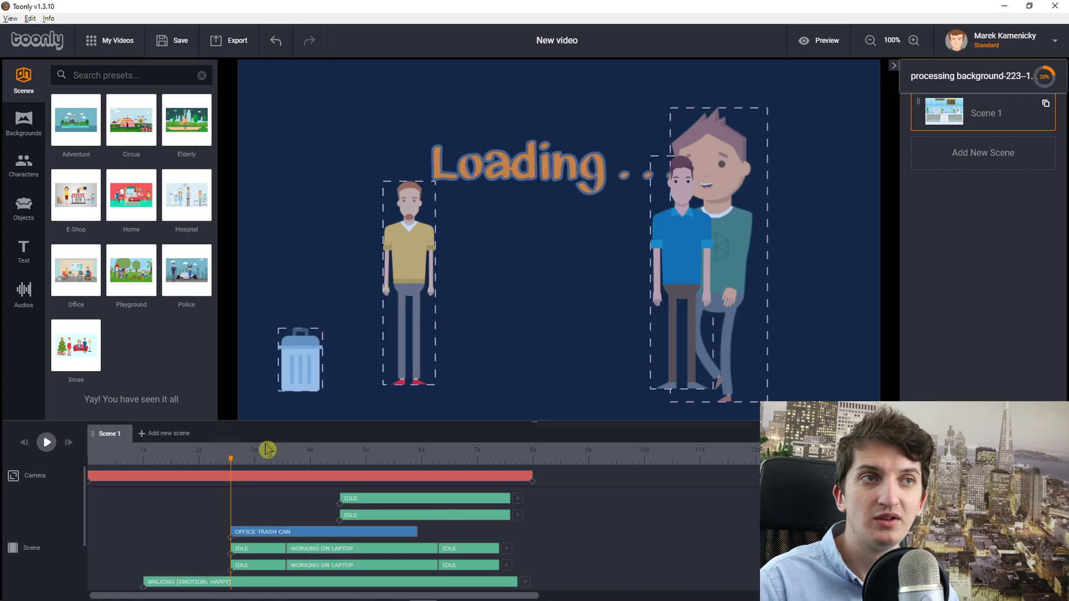
{"action": "left_click_drag", "start_coordinate": [232, 464], "coordinate": [129, 455]}
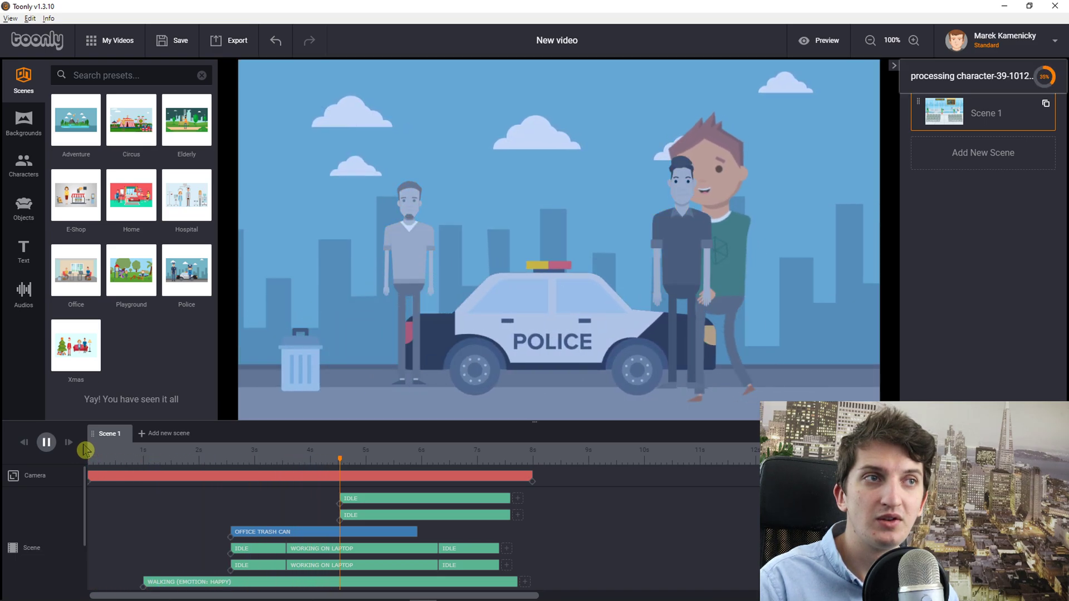
Delete the policewoman character from Scene 1
{"action": "left_click", "coordinate": [289, 307]}
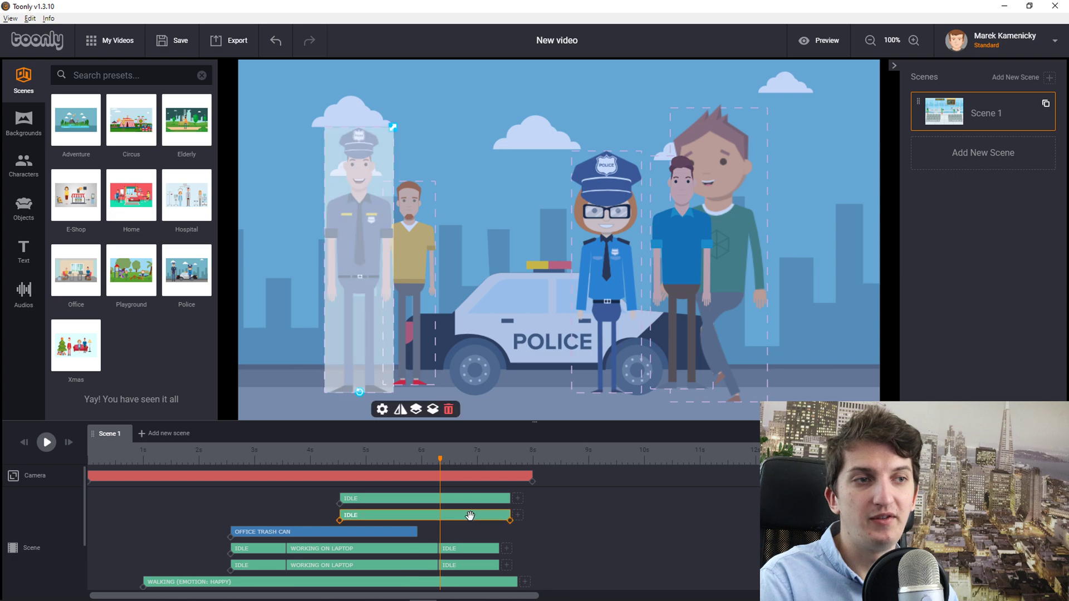
{"action": "left_click", "coordinate": [433, 499]}
{"action": "left_click", "coordinate": [581, 411]}
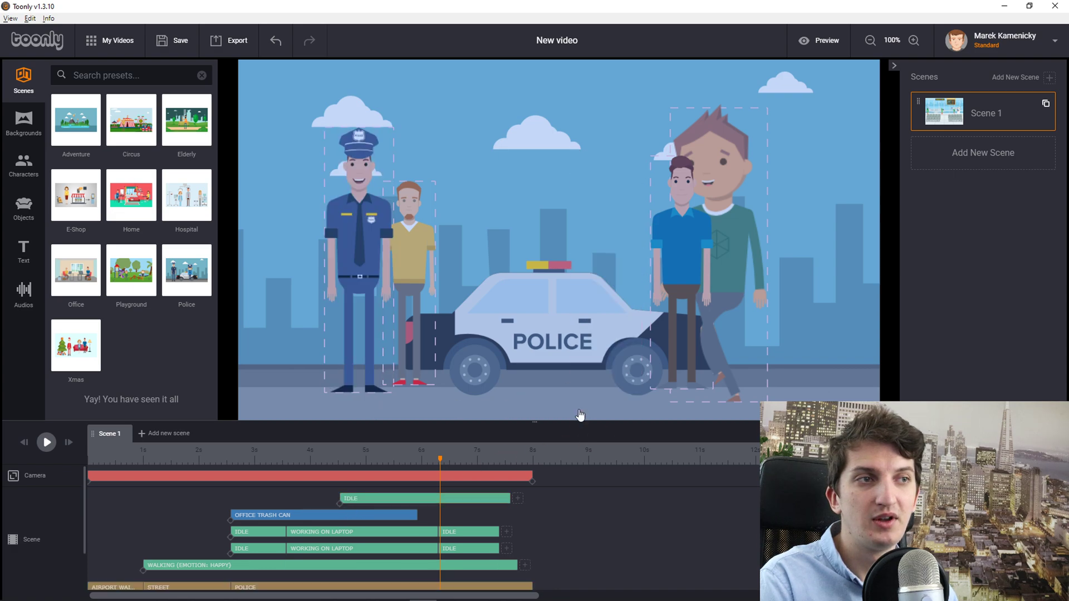
Add a second scene, fill it with the Police preset and play it
{"action": "left_click", "coordinate": [143, 437]}
{"action": "left_click_drag", "start_coordinate": [186, 271], "coordinate": [389, 272]}
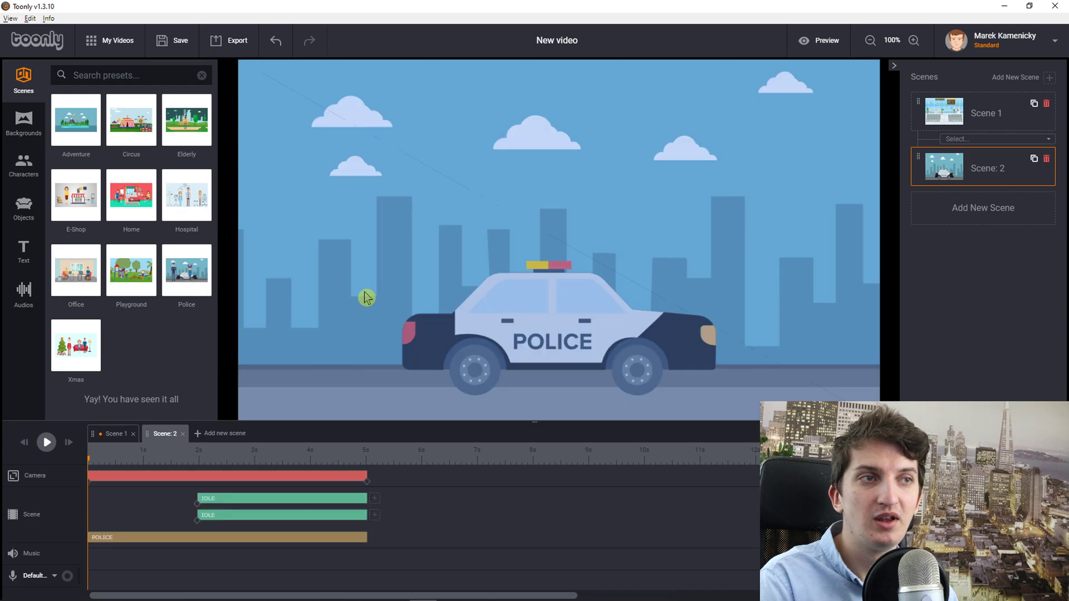
{"action": "key", "text": "space"}
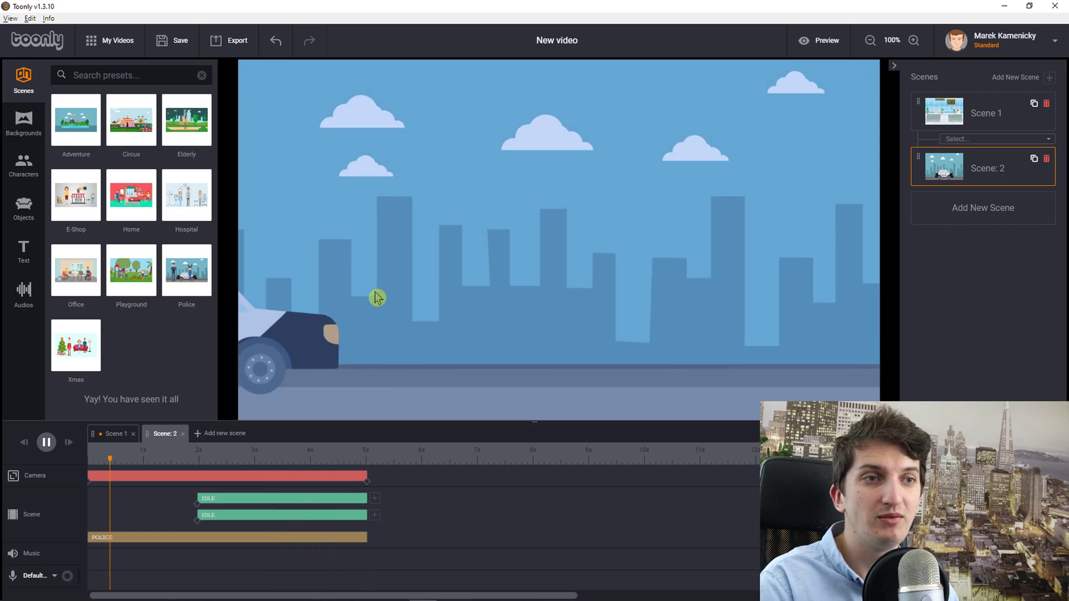
Switch back to Powtoon Studio and look through the ready-made scenes in the Industries category
{"action": "left_click", "coordinate": [1008, 8]}
{"action": "scroll", "coordinate": [984, 319], "scroll_direction": "down", "scroll_amount": 3}
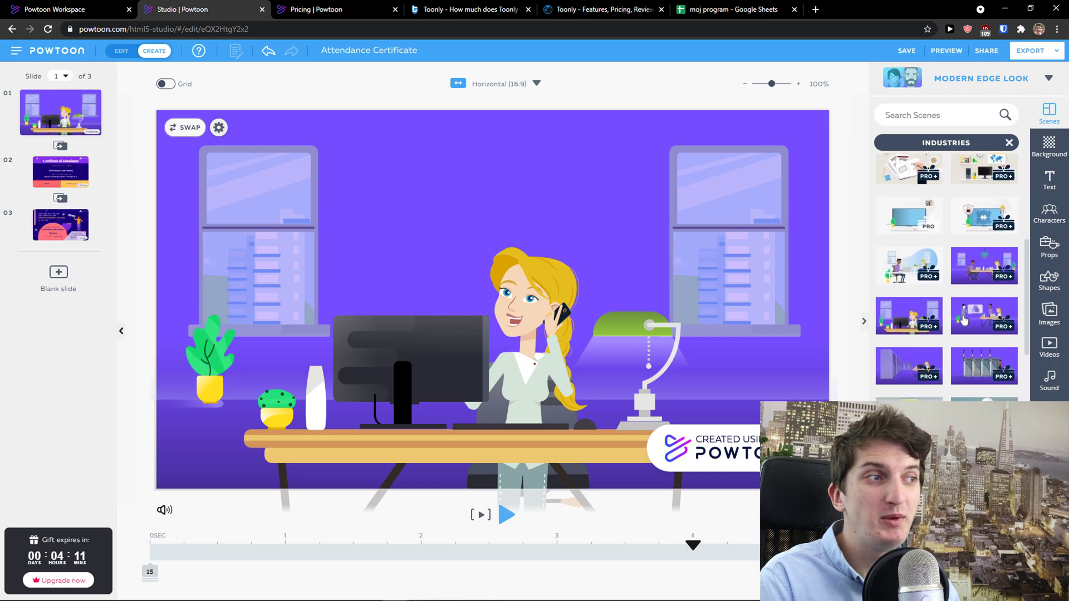
{"action": "scroll", "coordinate": [966, 357], "scroll_direction": "down", "scroll_amount": 10}
{"action": "scroll", "coordinate": [969, 269], "scroll_direction": "up", "scroll_amount": 5}
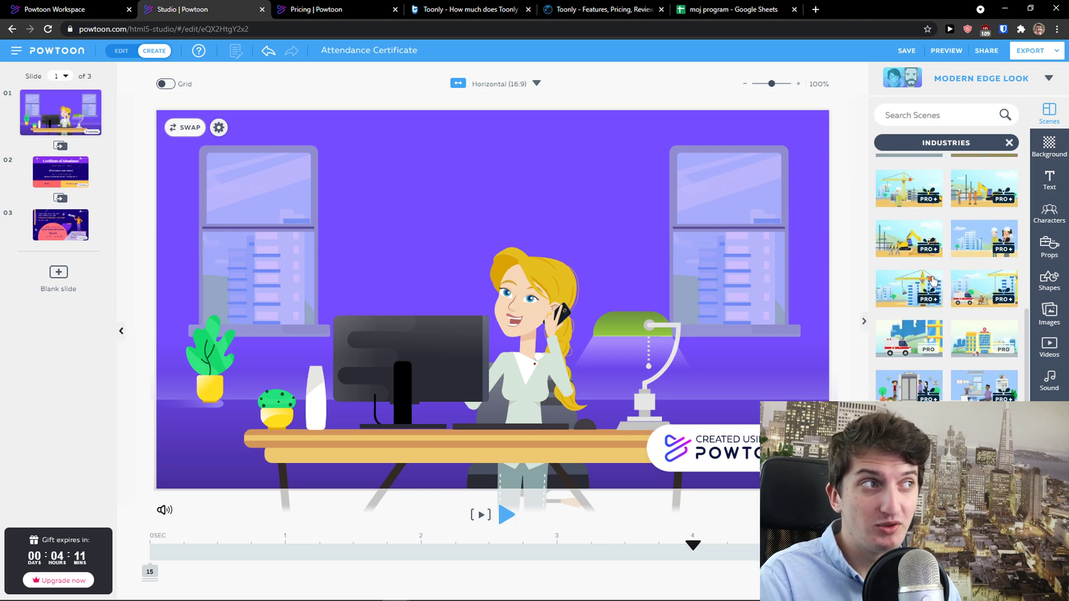
Compare Powtoon's annual pricing page with Toonly's annual Standard and Enterprise plans
{"action": "left_click", "coordinate": [323, 9]}
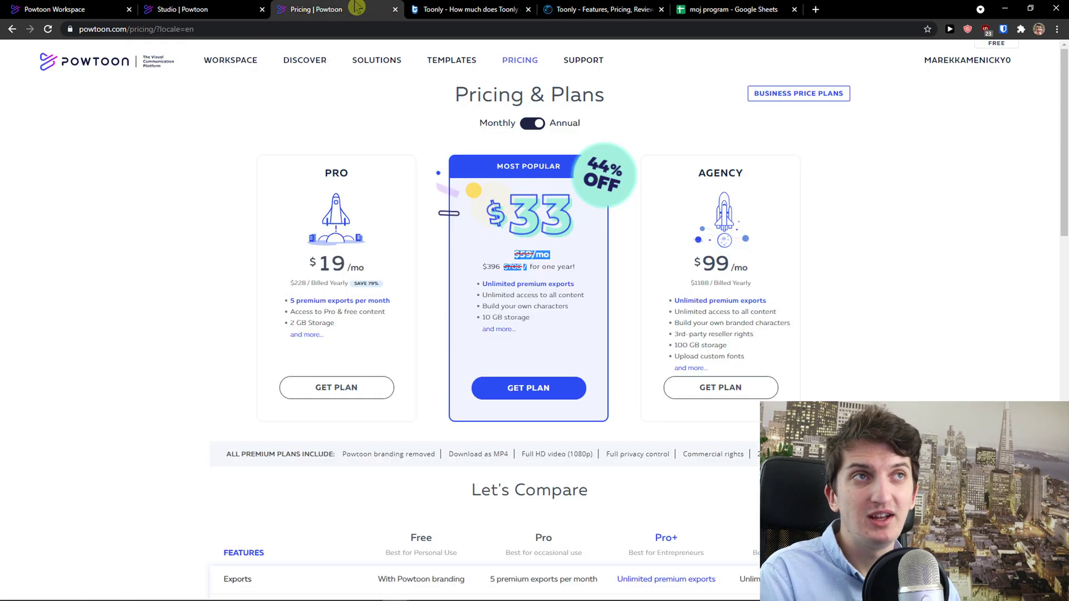
{"action": "left_click", "coordinate": [457, 9]}
{"action": "left_click", "coordinate": [355, 7]}
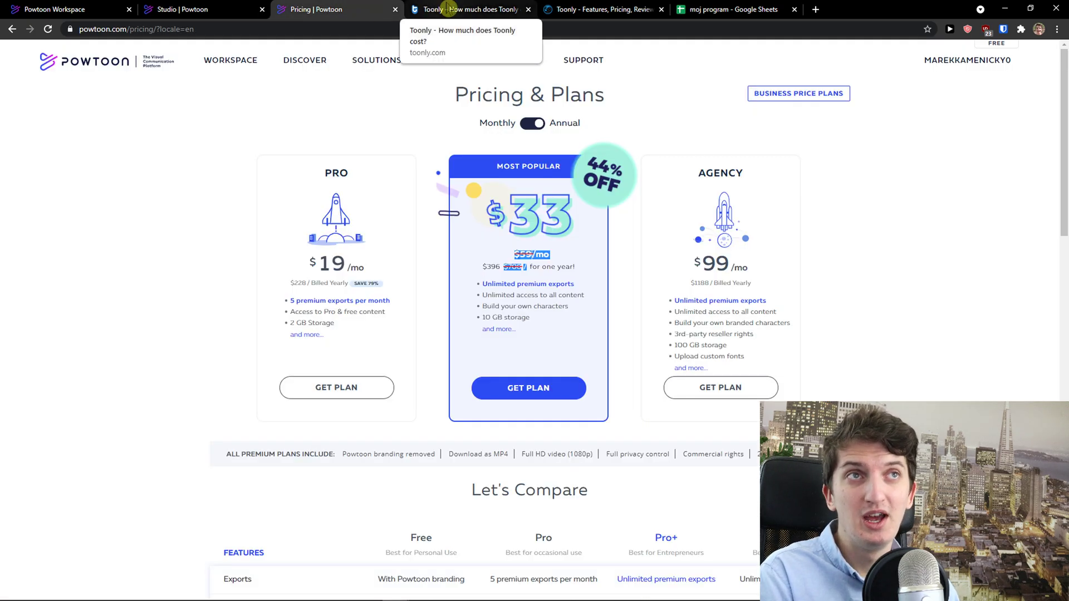
{"action": "left_click", "coordinate": [449, 8]}
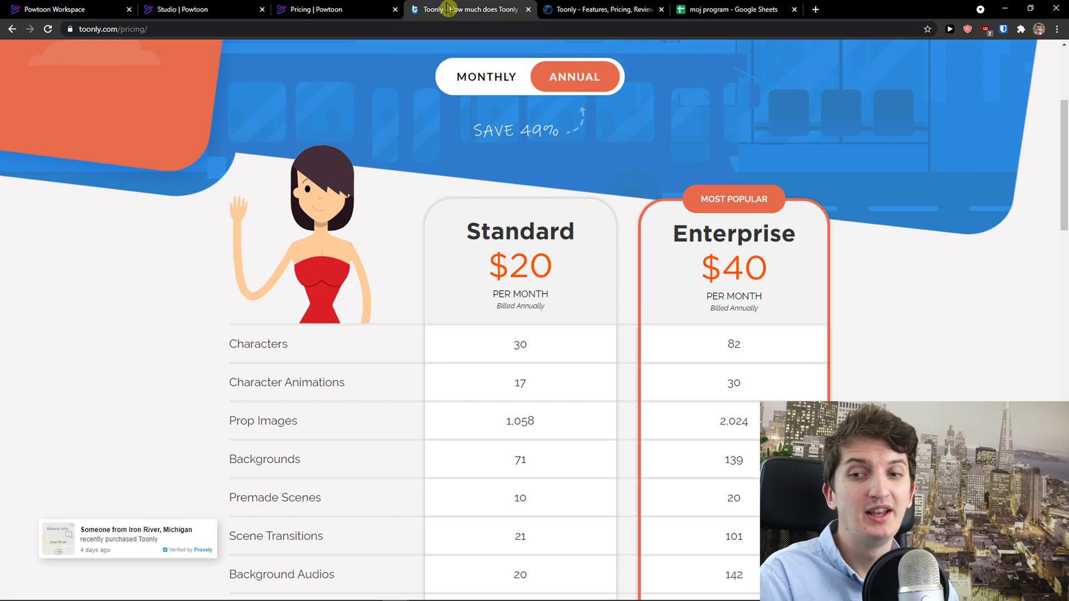
Return to Powtoon Studio and browse its character library, including the Cosmo set
{"action": "left_click", "coordinate": [201, 8]}
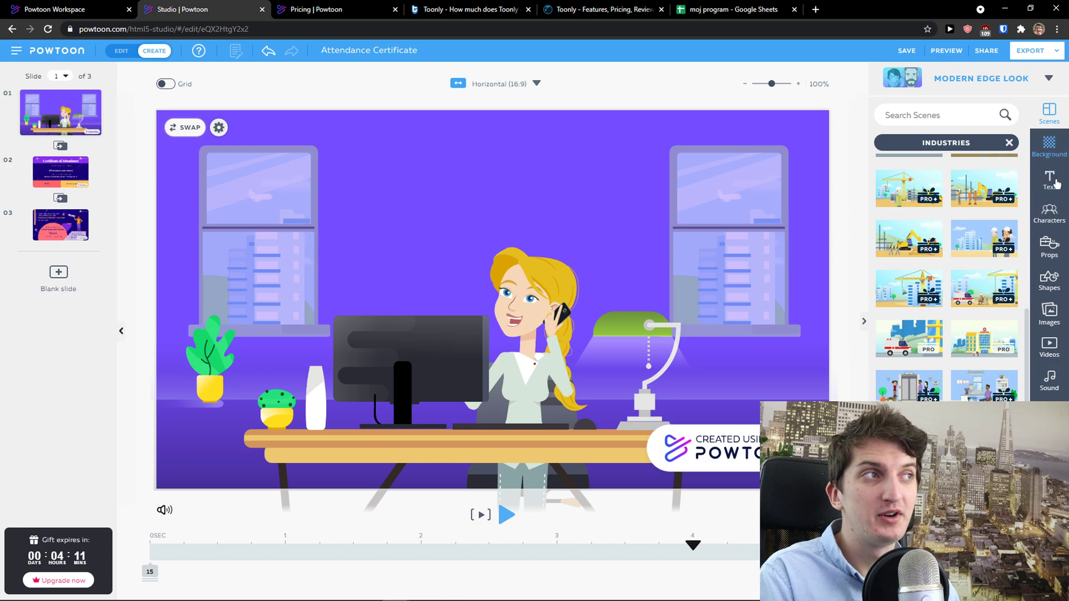
{"action": "left_click", "coordinate": [1050, 211]}
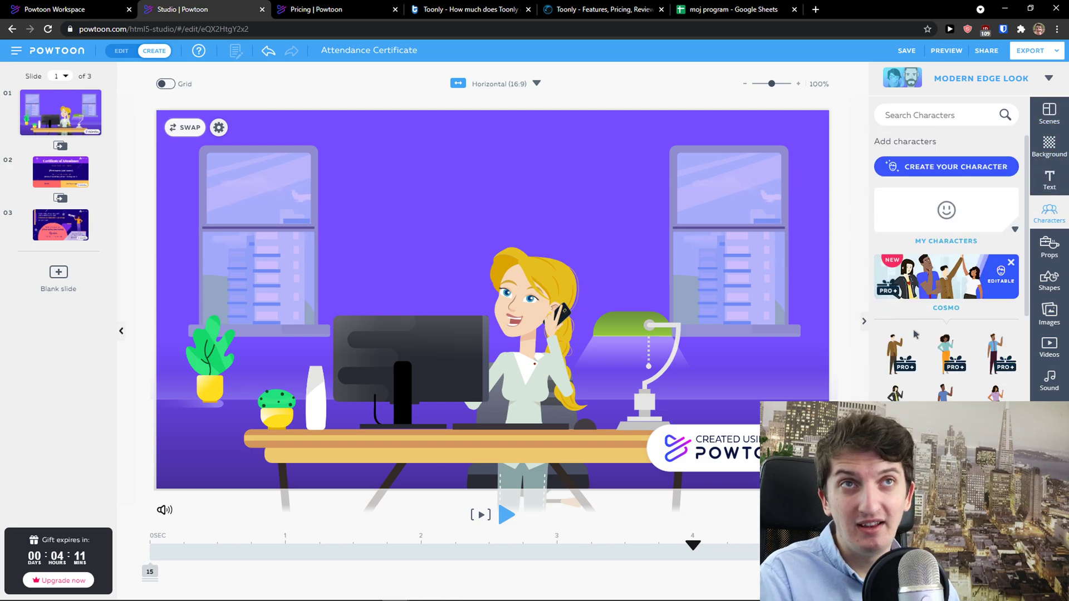
{"action": "left_click", "coordinate": [924, 281]}
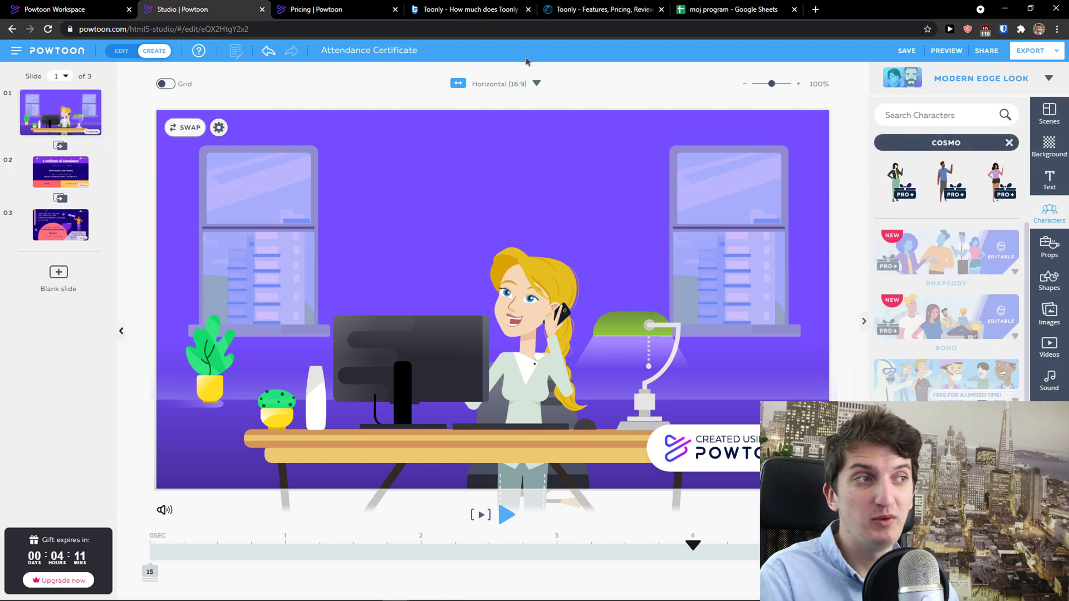
Switch to Toonly, open the character library and move Scene: 2's playhead to just before 3 s
{"action": "left_click", "coordinate": [316, 9]}
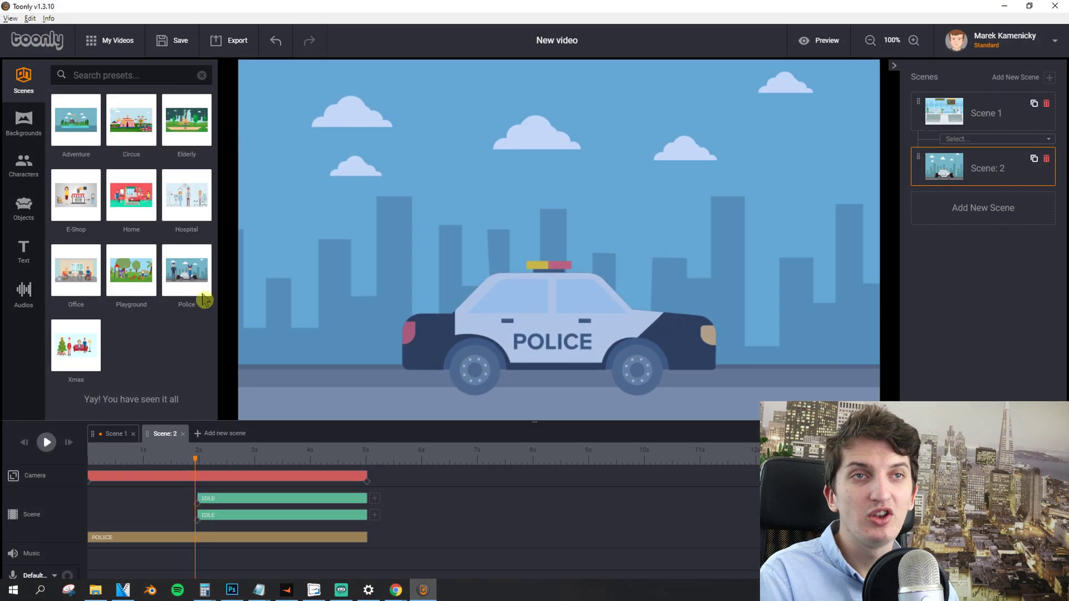
{"action": "left_click", "coordinate": [24, 164]}
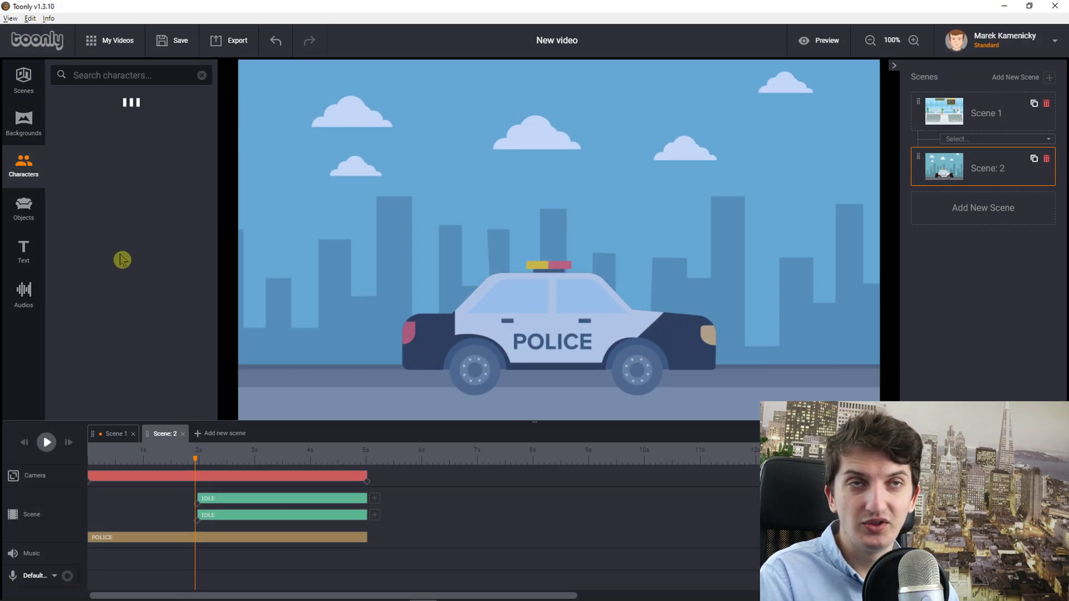
{"action": "left_click", "coordinate": [249, 469]}
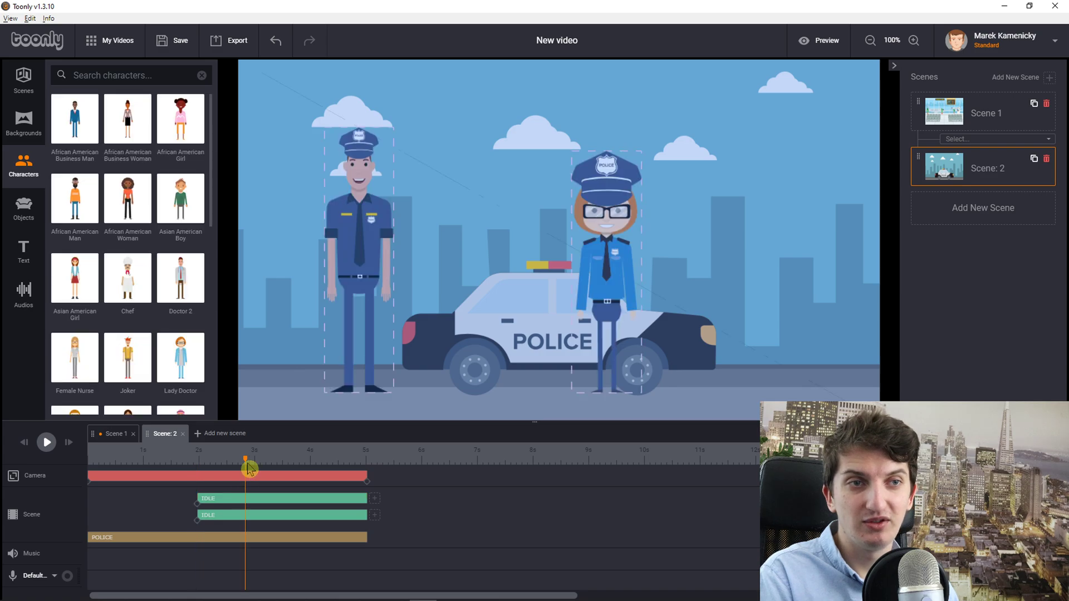
Enlarge the policeman in Scene: 2 and shift him farther from the police car
{"action": "left_click", "coordinate": [329, 297]}
{"action": "left_click_drag", "start_coordinate": [343, 393], "coordinate": [325, 405]}
{"action": "left_click_drag", "start_coordinate": [377, 140], "coordinate": [357, 290]}
Review the animation types offered for the policeman, keeping Idle, and nudge him slightly toward the police car
{"action": "left_click", "coordinate": [355, 412]}
{"action": "left_click", "coordinate": [446, 304]}
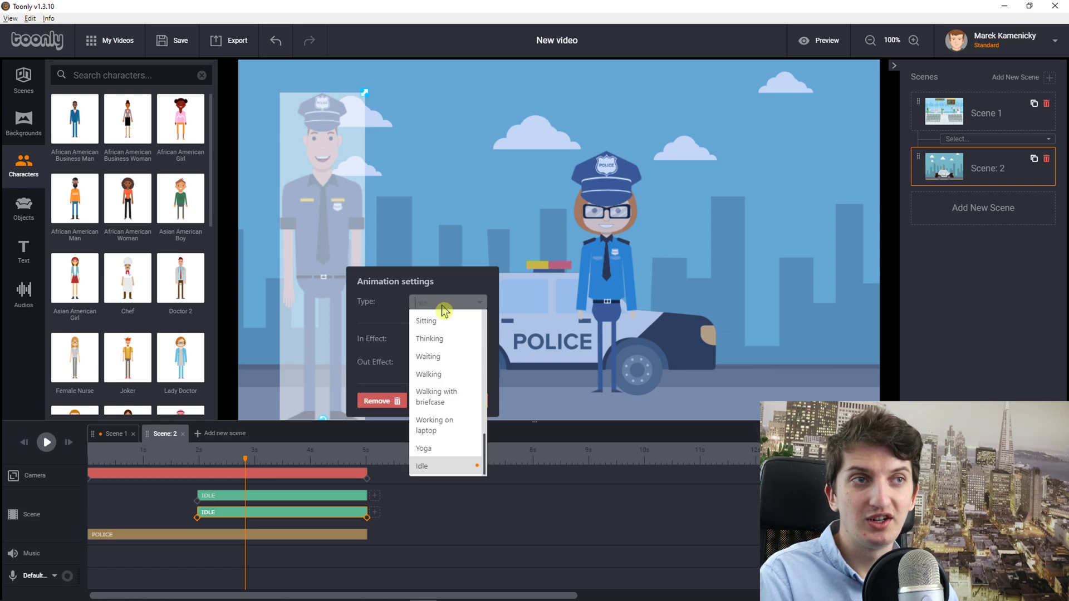
{"action": "scroll", "coordinate": [444, 383], "scroll_direction": "down", "scroll_amount": 3}
{"action": "scroll", "coordinate": [444, 383], "scroll_direction": "up", "scroll_amount": 2}
{"action": "left_click", "coordinate": [394, 281]}
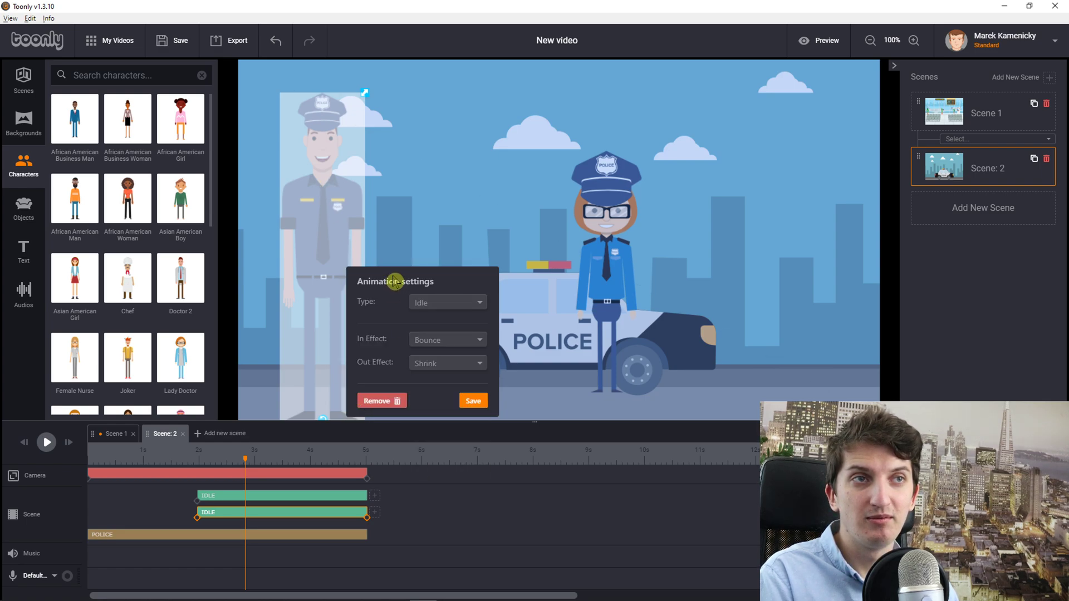
{"action": "left_click_drag", "start_coordinate": [304, 209], "coordinate": [322, 202]}
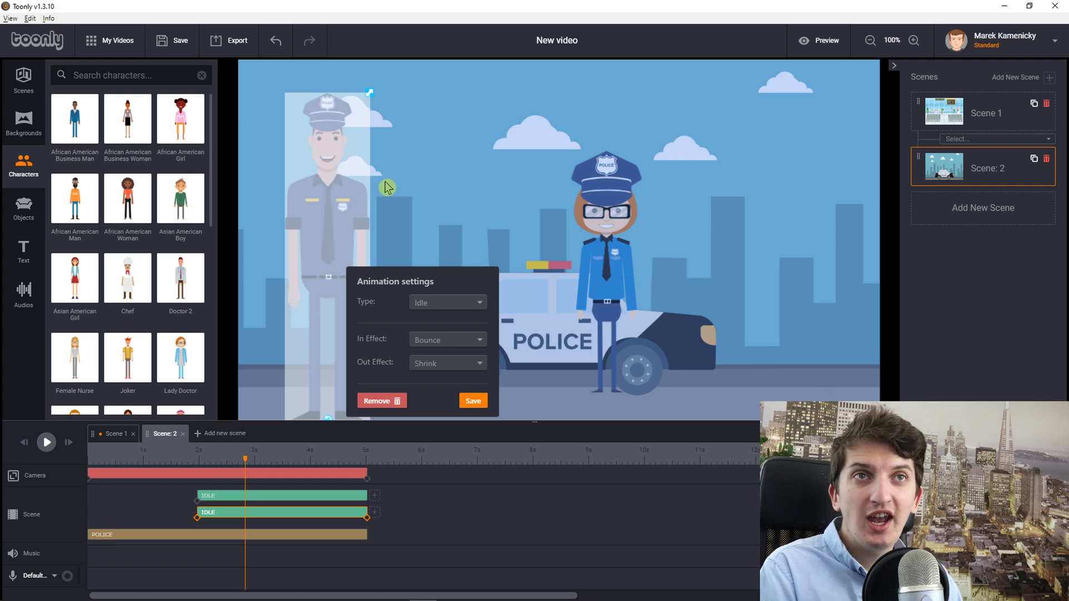
{"action": "left_click", "coordinate": [503, 300]}
Search Toonly's character library for "police"
{"action": "left_click", "coordinate": [138, 75]}
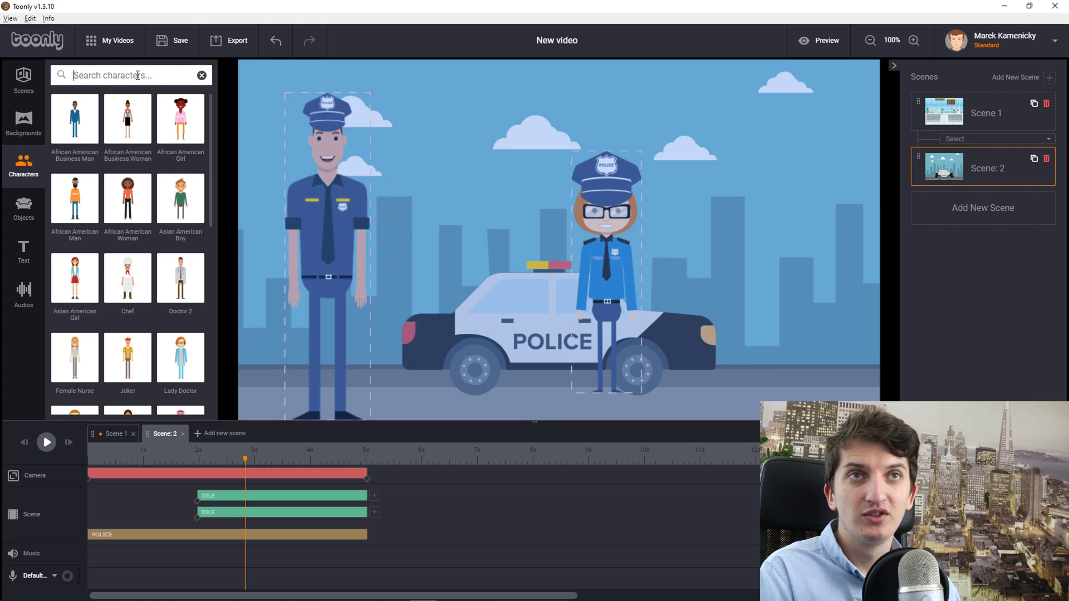
{"action": "type", "text": "police"}
{"action": "key", "text": "Return"}
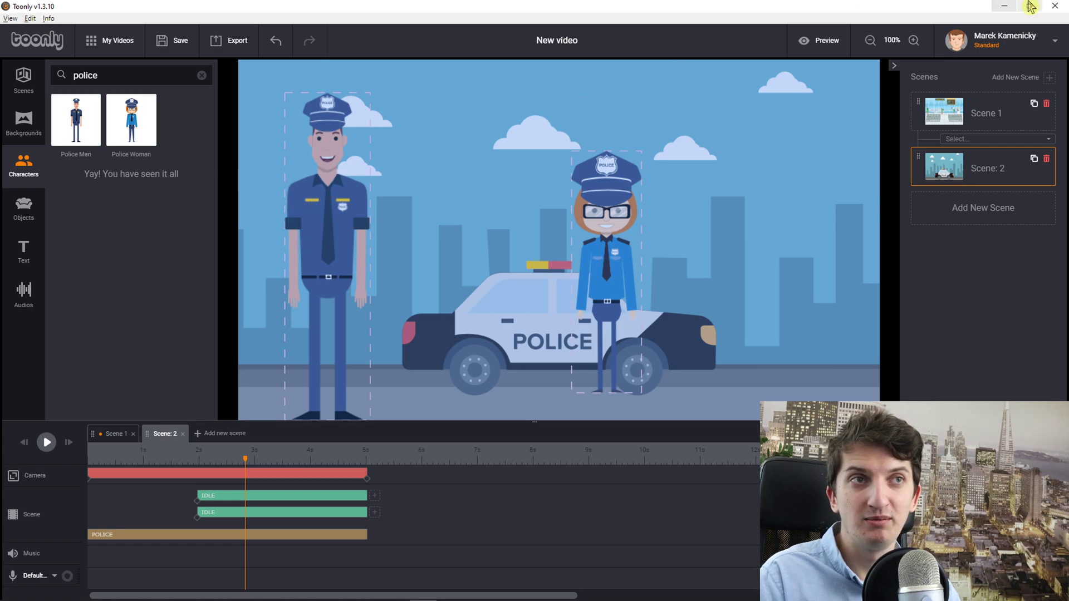
Switch to Powtoon Studio, leave the Cosmo character set and search the characters for "policewoman"
{"action": "left_click", "coordinate": [1009, 5]}
{"action": "left_click", "coordinate": [243, 7]}
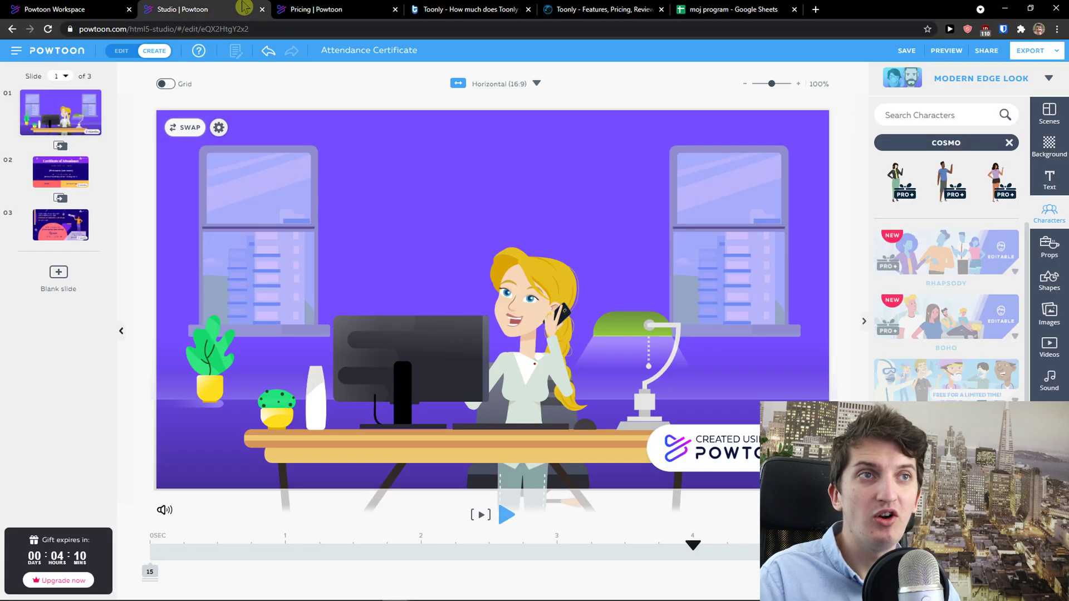
{"action": "scroll", "coordinate": [967, 223], "scroll_direction": "down", "scroll_amount": 5}
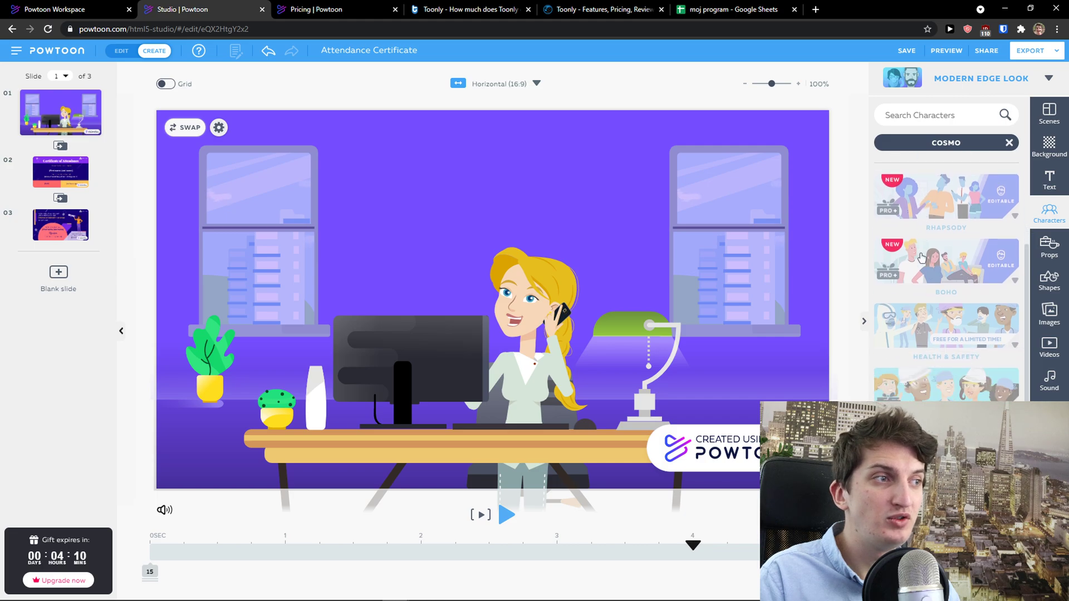
{"action": "scroll", "coordinate": [946, 251], "scroll_direction": "up", "scroll_amount": 5}
{"action": "left_click", "coordinate": [1008, 142]}
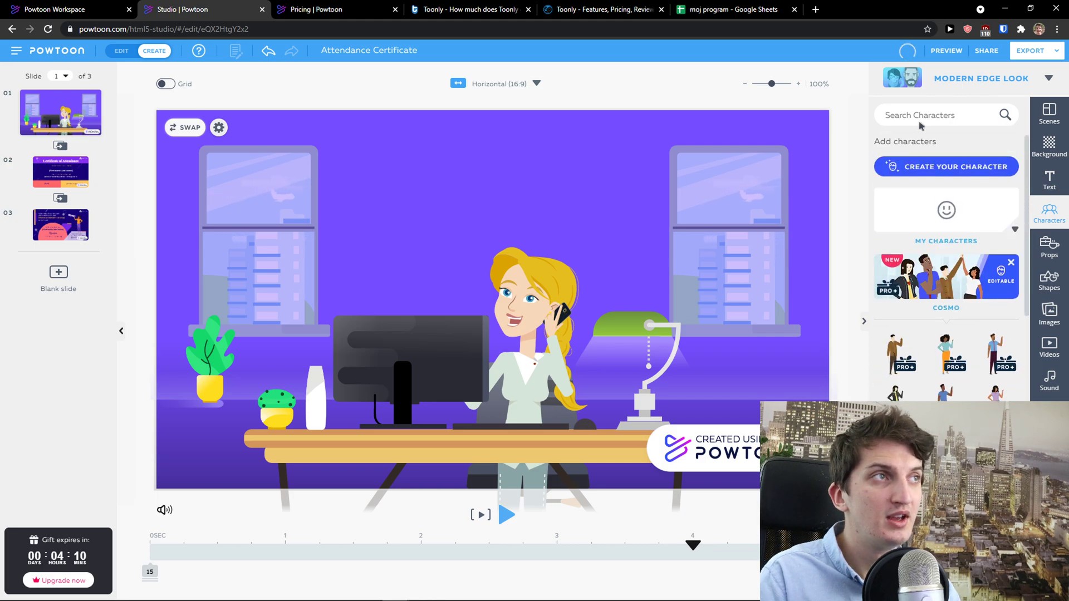
{"action": "left_click", "coordinate": [916, 116]}
{"action": "type", "text": "policewoman"}
{"action": "left_click", "coordinate": [913, 148]}
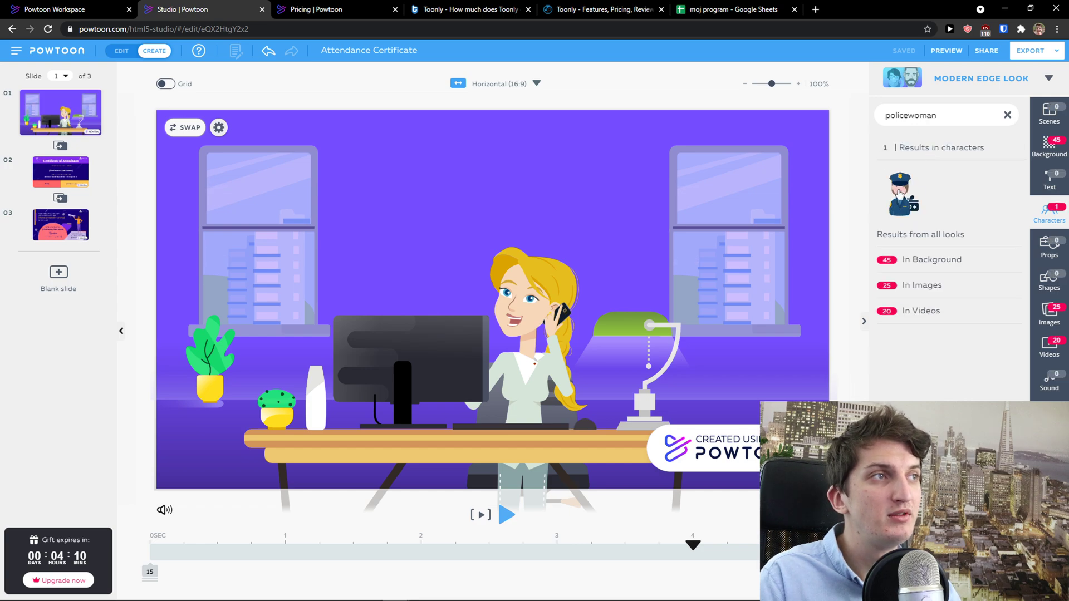
Add the policewoman to slide 1, place her beside the desk in front of the left window and enlarge her
{"action": "left_click", "coordinate": [899, 194]}
{"action": "left_click_drag", "start_coordinate": [489, 295], "coordinate": [348, 287]}
{"action": "left_click_drag", "start_coordinate": [289, 365], "coordinate": [183, 484]}
{"action": "left_click_drag", "start_coordinate": [258, 453], "coordinate": [219, 443]}
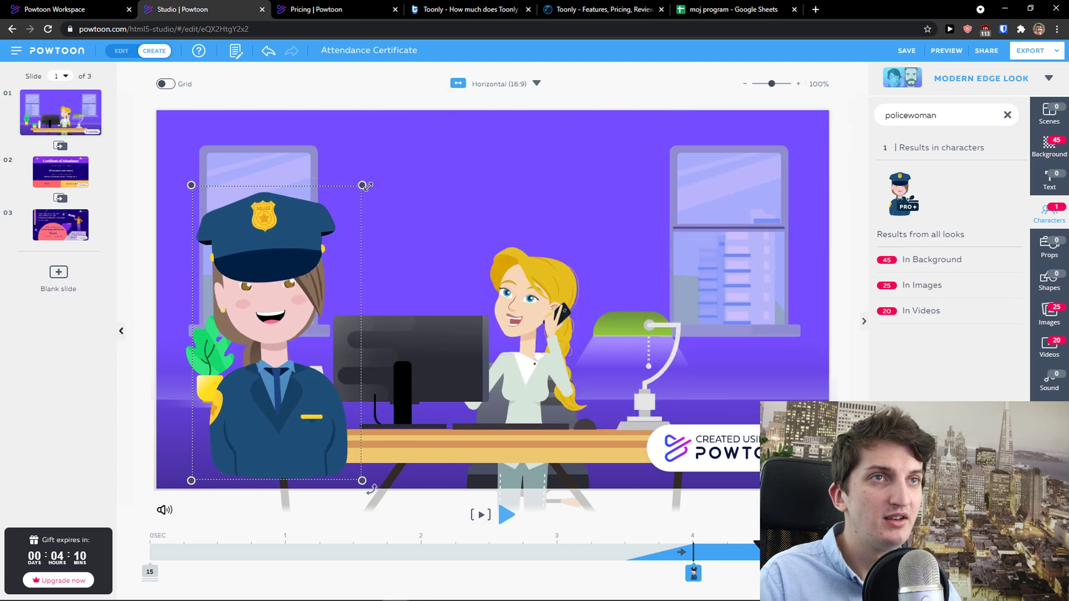
{"action": "left_click_drag", "start_coordinate": [365, 186], "coordinate": [373, 167]}
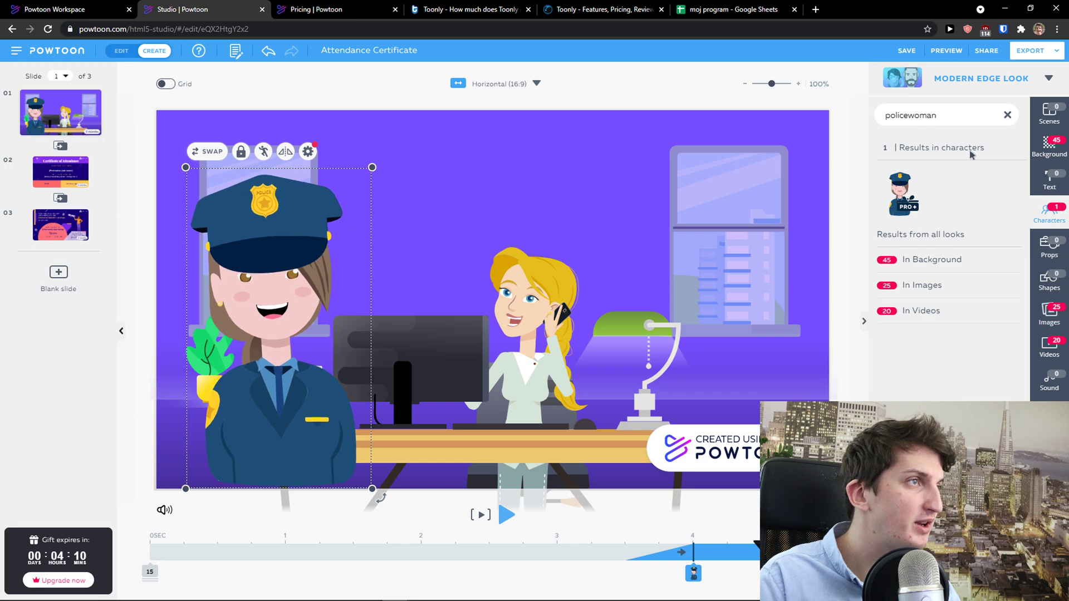
Clear the character search, add the Cosmo man in the blue shirt and red tie to slide 1, and enlarge him by the left window
{"action": "double_click", "coordinate": [961, 114]}
{"action": "left_click", "coordinate": [1006, 117]}
{"action": "left_click", "coordinate": [1052, 216]}
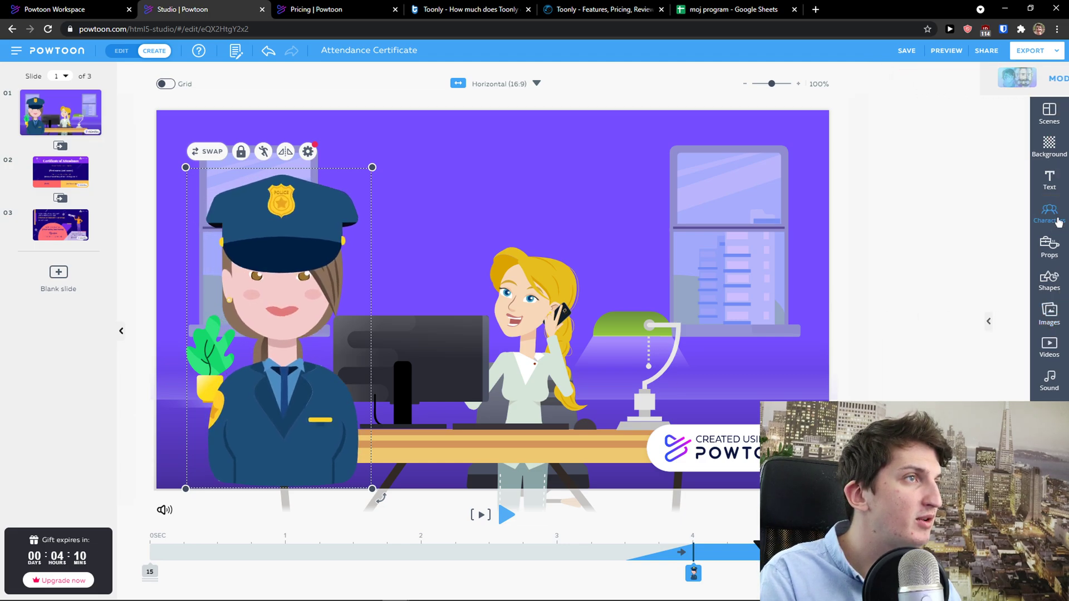
{"action": "left_click", "coordinate": [1052, 216]}
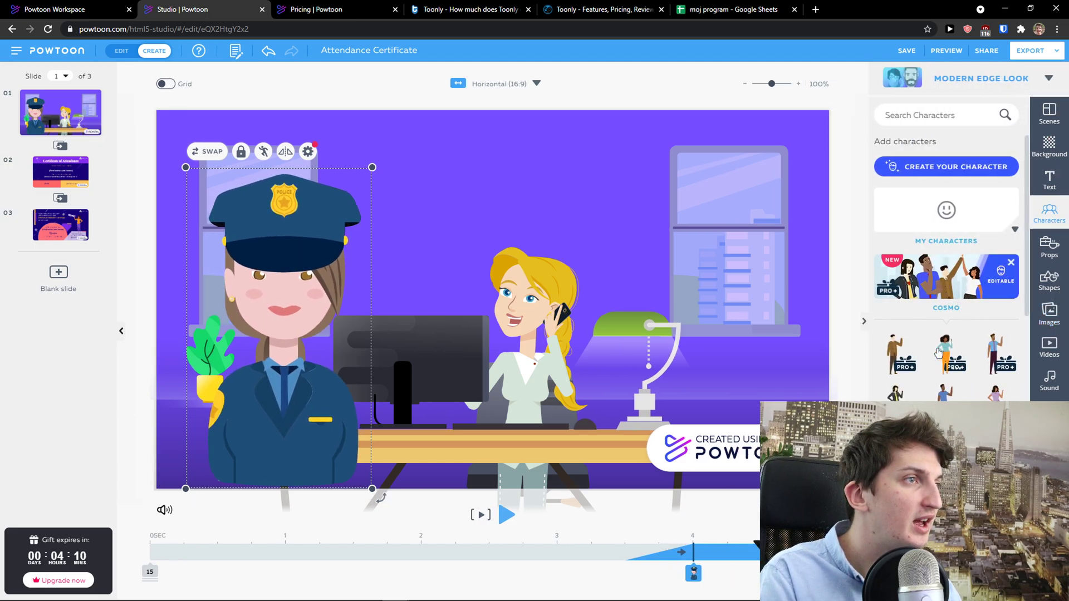
{"action": "left_click", "coordinate": [998, 351]}
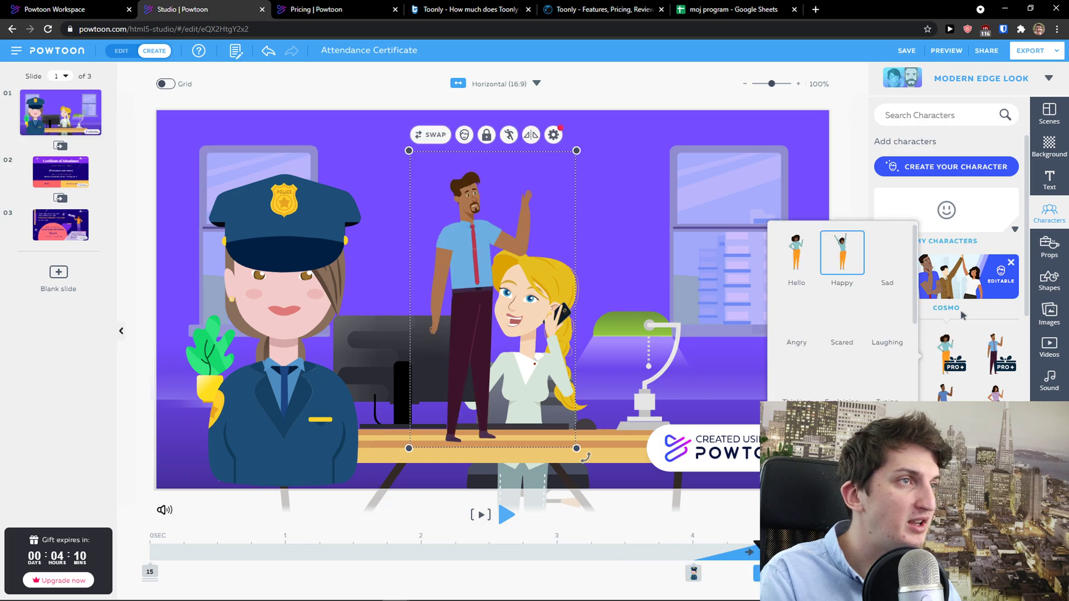
{"action": "left_click_drag", "start_coordinate": [465, 259], "coordinate": [241, 295]}
{"action": "left_click_drag", "start_coordinate": [345, 190], "coordinate": [337, 160]}
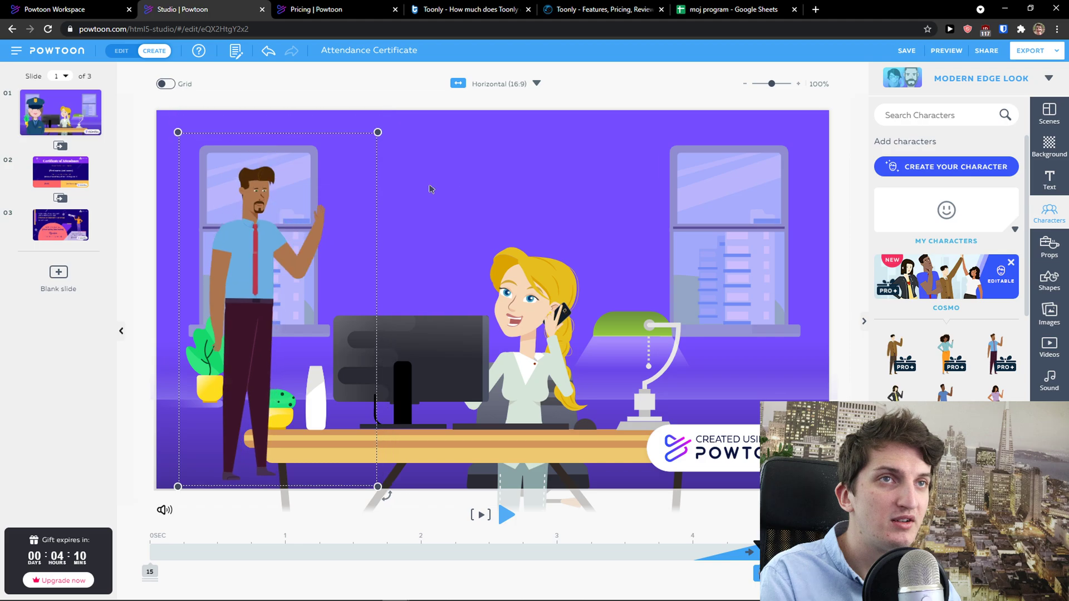
{"action": "left_click", "coordinate": [289, 144]}
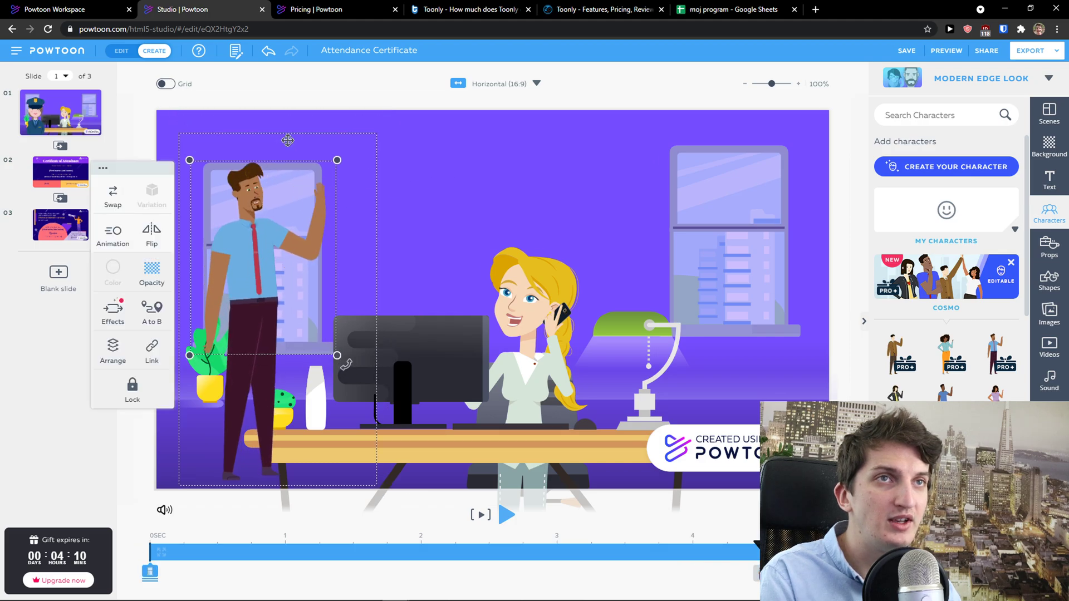
Add the Cosmo woman in the teal shirt and orange trousers to slide 1
{"action": "left_click", "coordinate": [122, 359]}
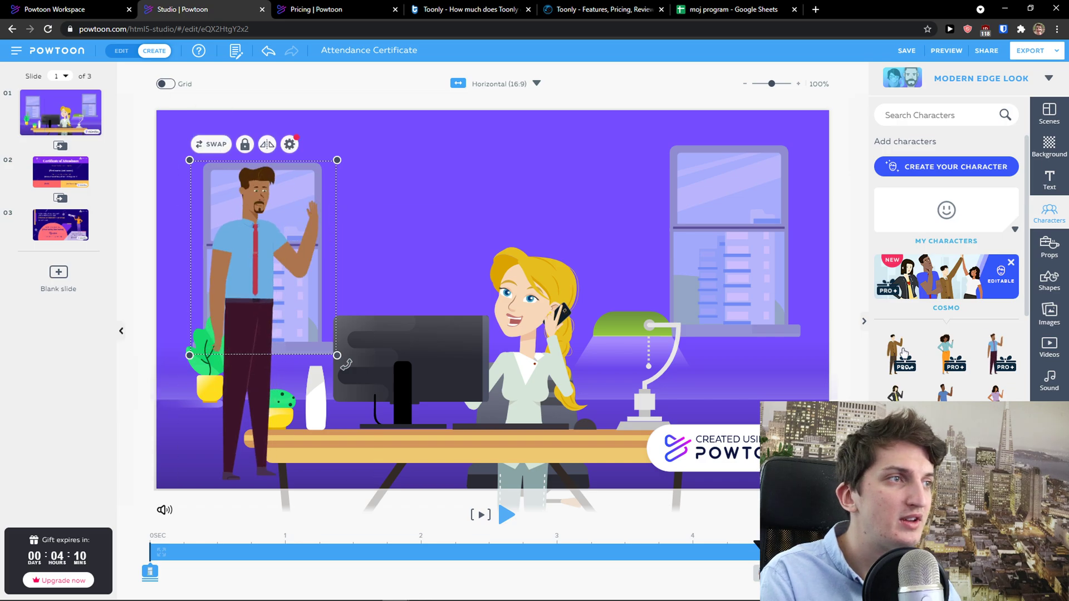
{"action": "left_click", "coordinate": [940, 350]}
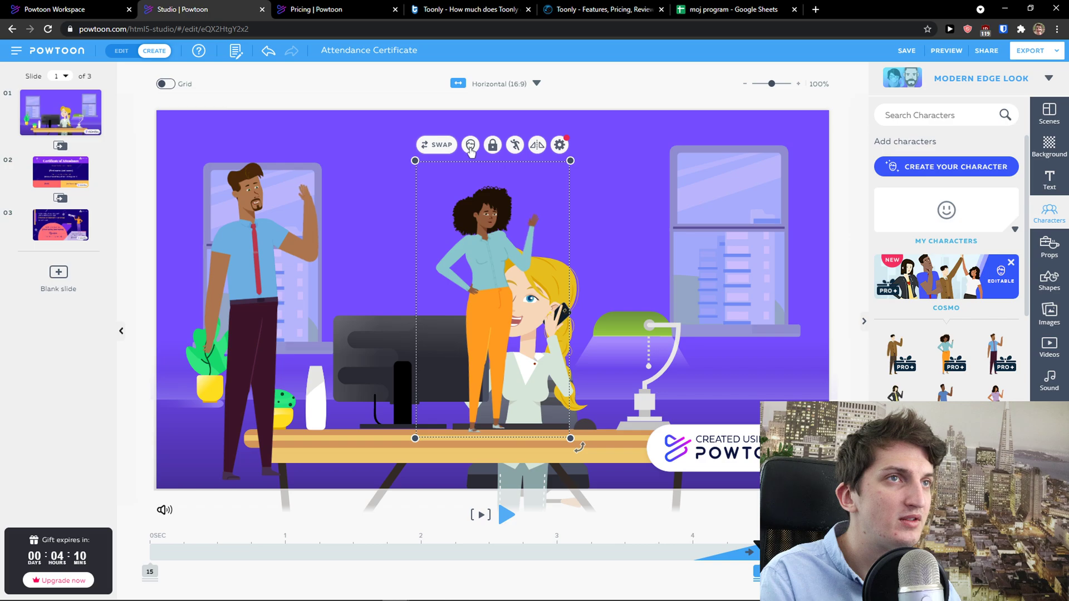
Open the man in the blue shirt in the character builder and dress him in the blue police vest
{"action": "left_click", "coordinate": [259, 189]}
{"action": "left_click", "coordinate": [238, 137]}
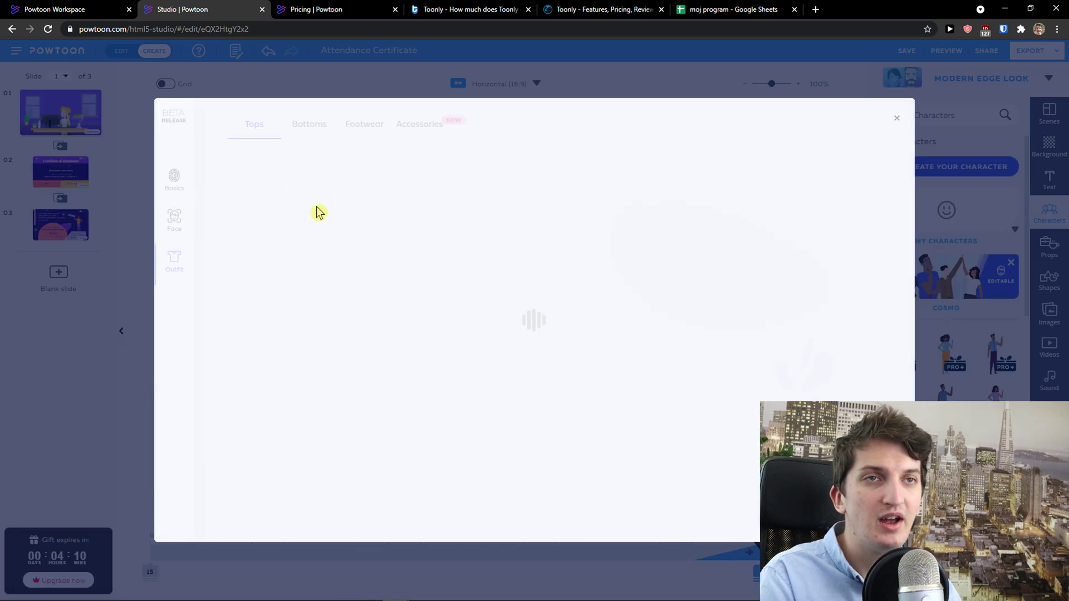
{"action": "scroll", "coordinate": [426, 305], "scroll_direction": "down", "scroll_amount": 10}
{"action": "scroll", "coordinate": [426, 305], "scroll_direction": "down", "scroll_amount": 5}
{"action": "left_click", "coordinate": [380, 299]}
{"action": "scroll", "coordinate": [407, 302], "scroll_direction": "up", "scroll_amount": 10}
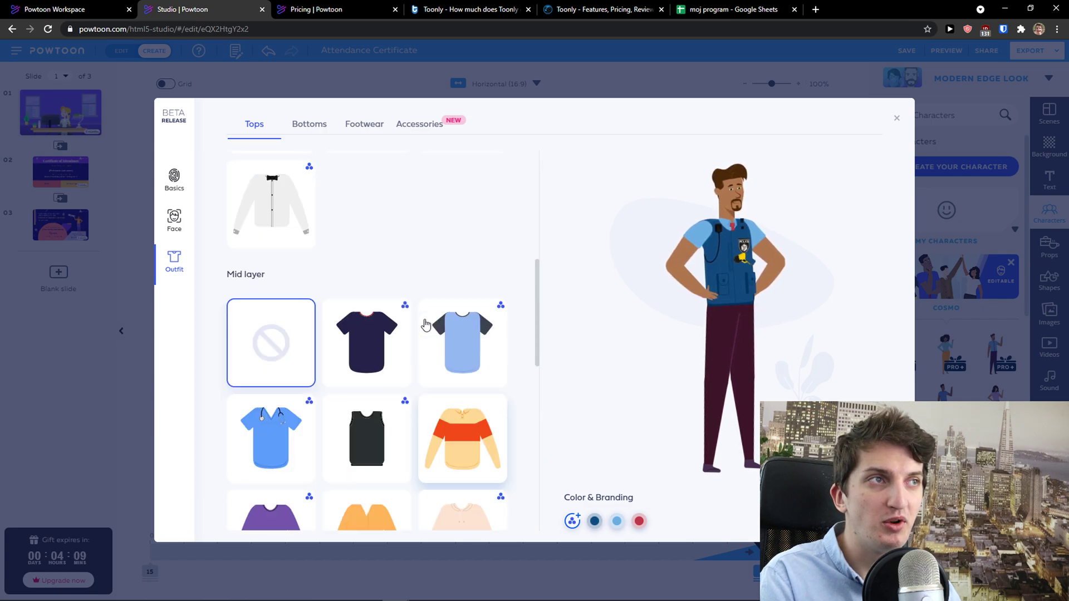
Try the blue shorts on the man, and replace them with the belted navy trousers
{"action": "left_click", "coordinate": [311, 123]}
{"action": "left_click", "coordinate": [462, 198]}
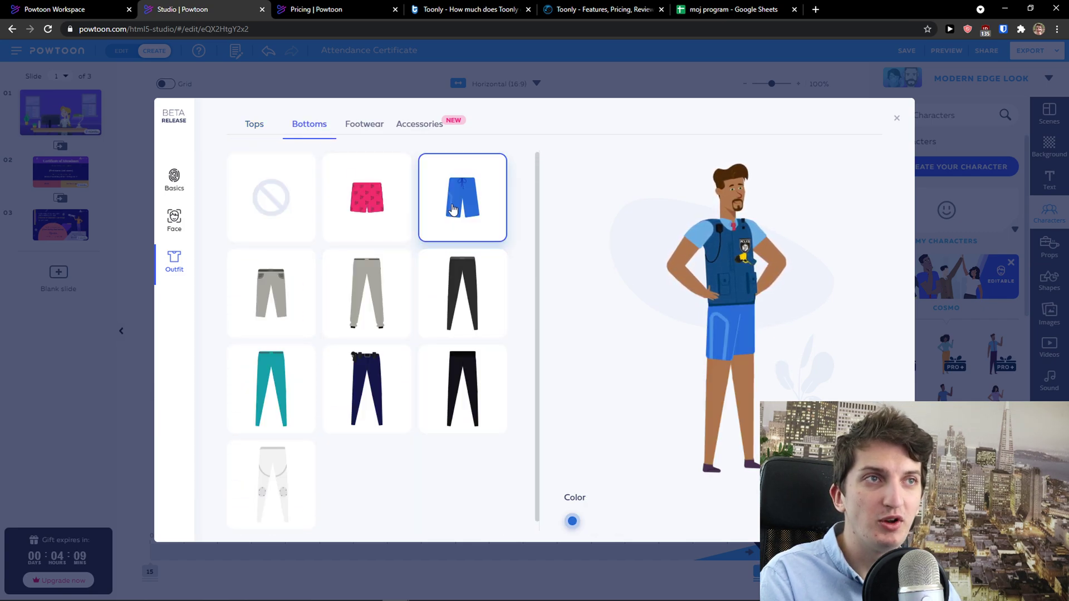
{"action": "left_click", "coordinate": [381, 367]}
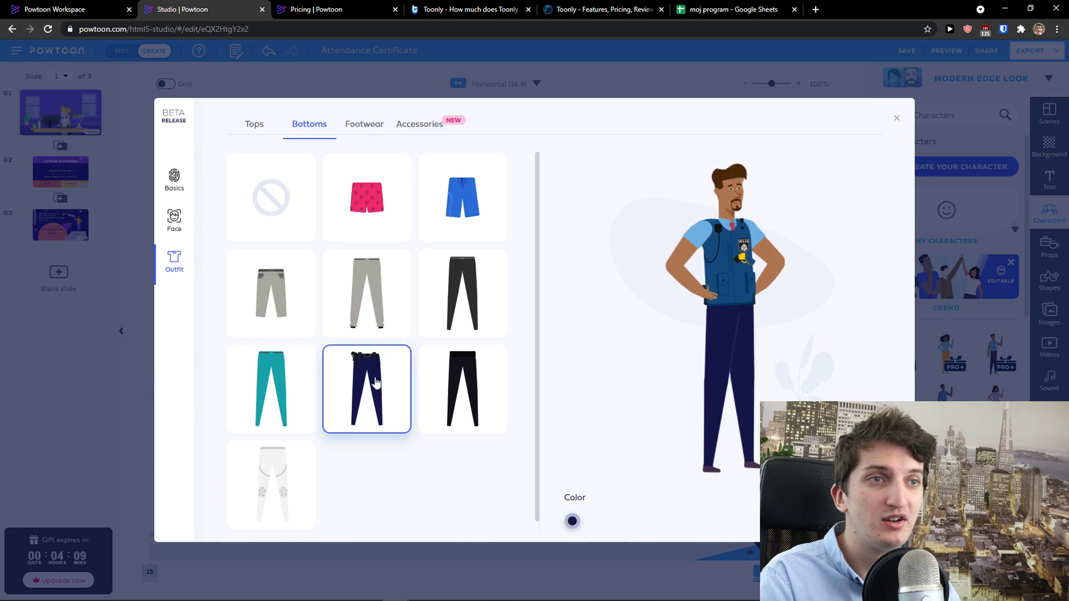
Try the yellow, blue and teal headwear from the outfit accessories on the man
{"action": "left_click", "coordinate": [377, 124]}
{"action": "left_click", "coordinate": [411, 131]}
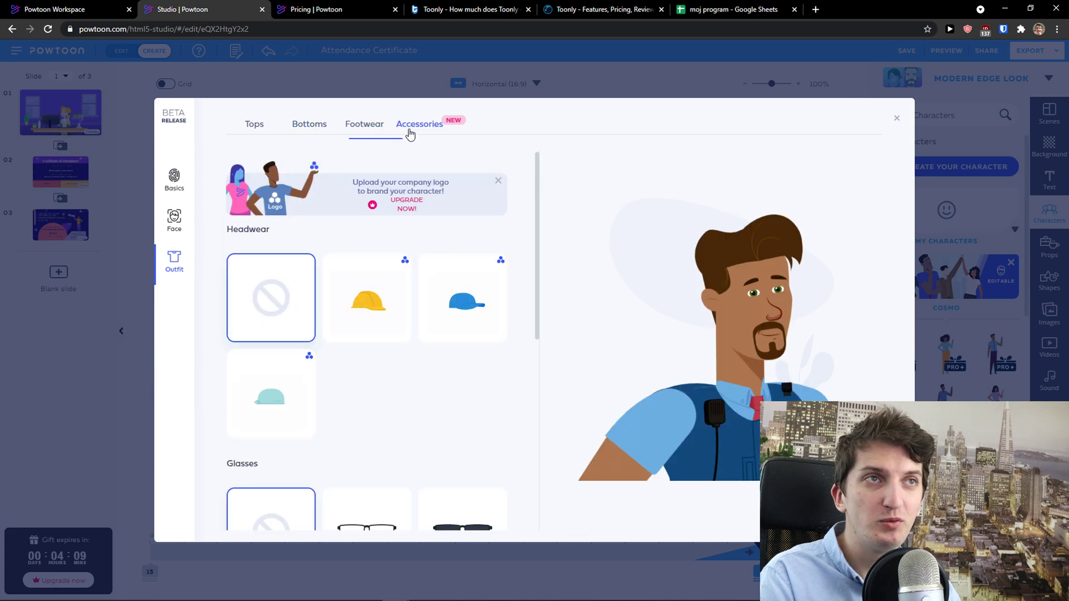
{"action": "left_click", "coordinate": [401, 323]}
{"action": "left_click", "coordinate": [457, 305]}
{"action": "left_click", "coordinate": [295, 393]}
Remove the man's headwear, try the round sunglasses on him and settle on the thin clear-lens glasses
{"action": "scroll", "coordinate": [295, 393], "scroll_direction": "down", "scroll_amount": 3}
{"action": "left_click", "coordinate": [365, 365]}
{"action": "left_click", "coordinate": [370, 462]}
{"action": "scroll", "coordinate": [298, 257], "scroll_direction": "up", "scroll_amount": 3}
{"action": "left_click", "coordinate": [298, 258]}
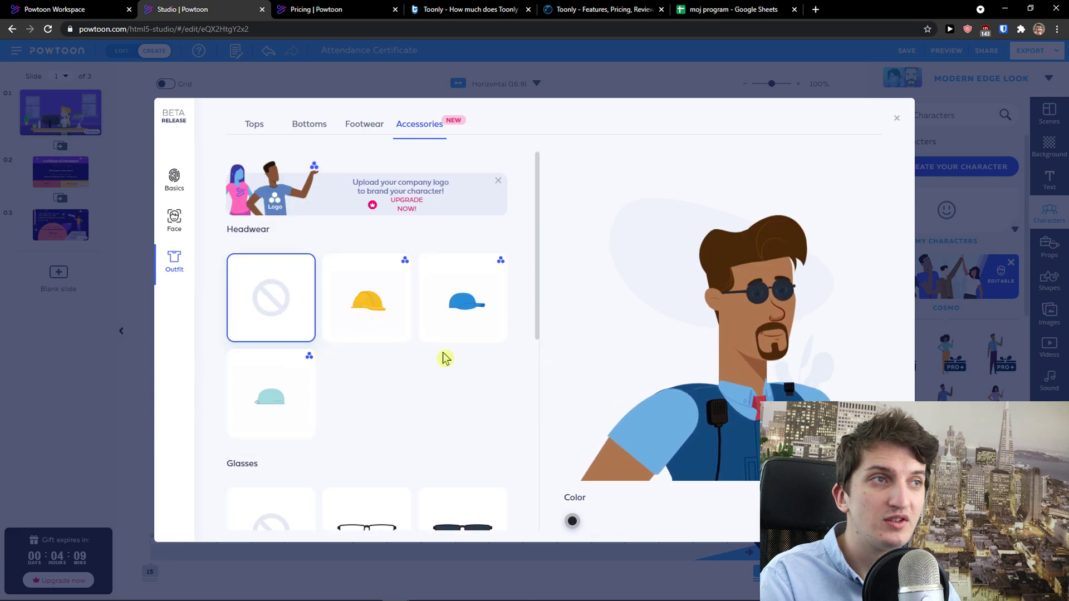
{"action": "scroll", "coordinate": [435, 355], "scroll_direction": "down", "scroll_amount": 5}
{"action": "left_click", "coordinate": [469, 336]}
{"action": "scroll", "coordinate": [468, 337], "scroll_direction": "up", "scroll_amount": 5}
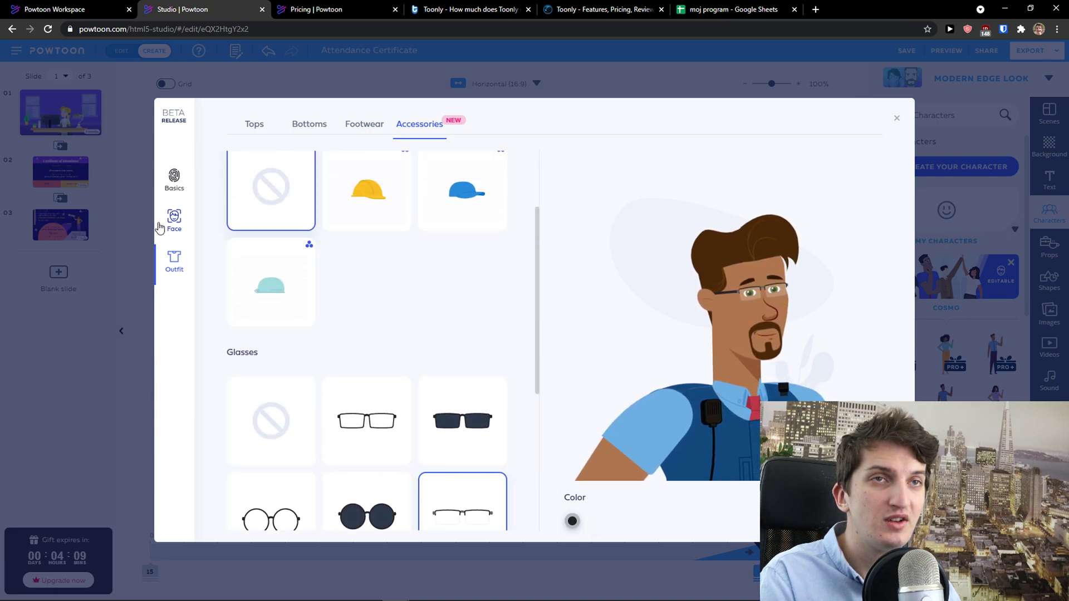
Check the builder's face and basics sections, and close the character builder without saving the outfit
{"action": "left_click", "coordinate": [175, 217]}
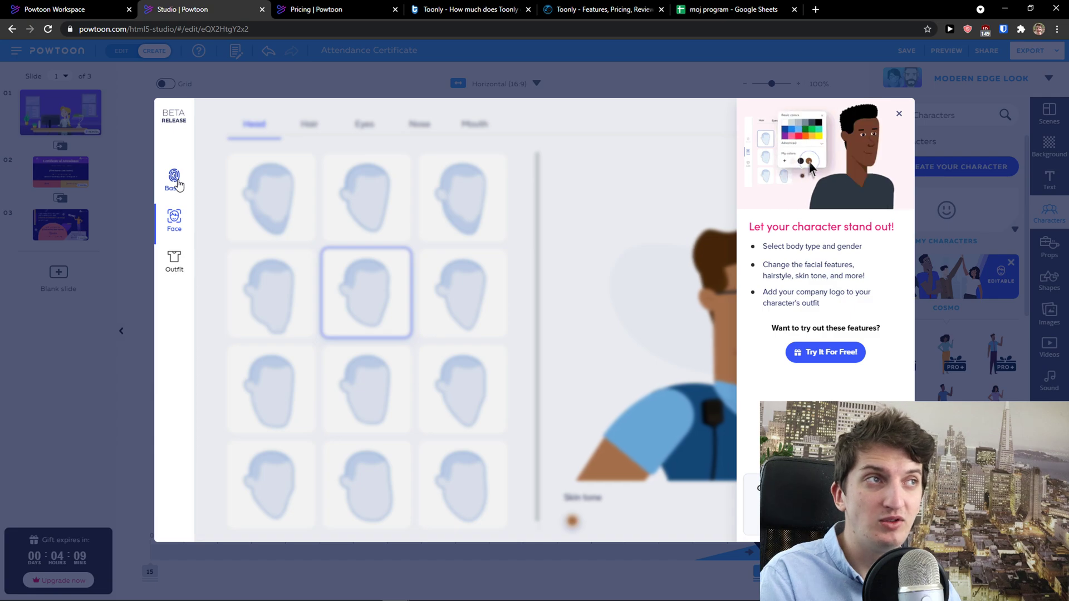
{"action": "left_click", "coordinate": [174, 181]}
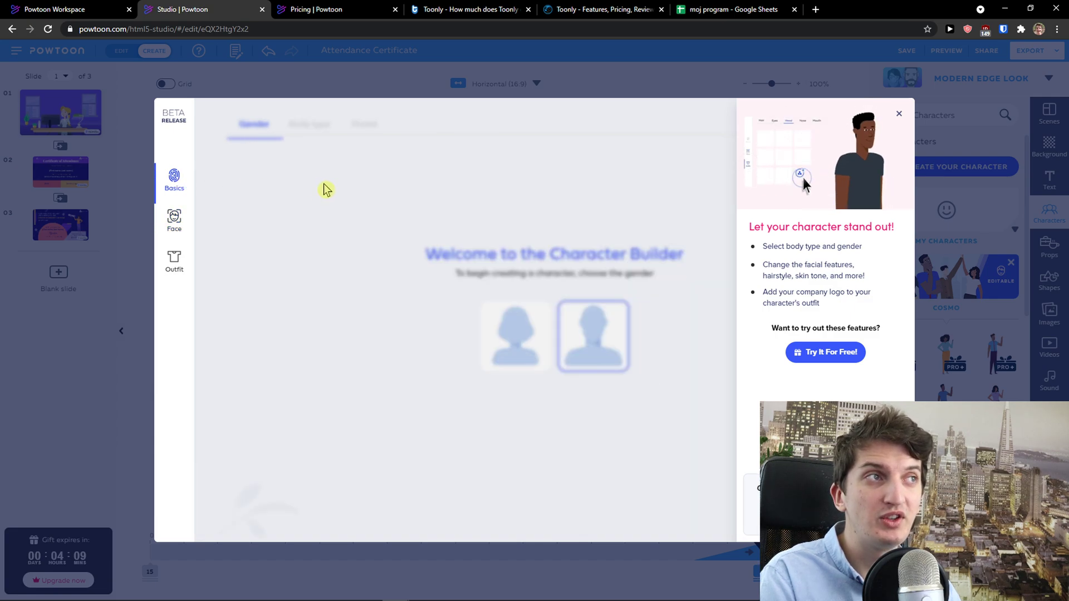
{"action": "left_click", "coordinate": [899, 114]}
{"action": "left_click", "coordinate": [899, 118]}
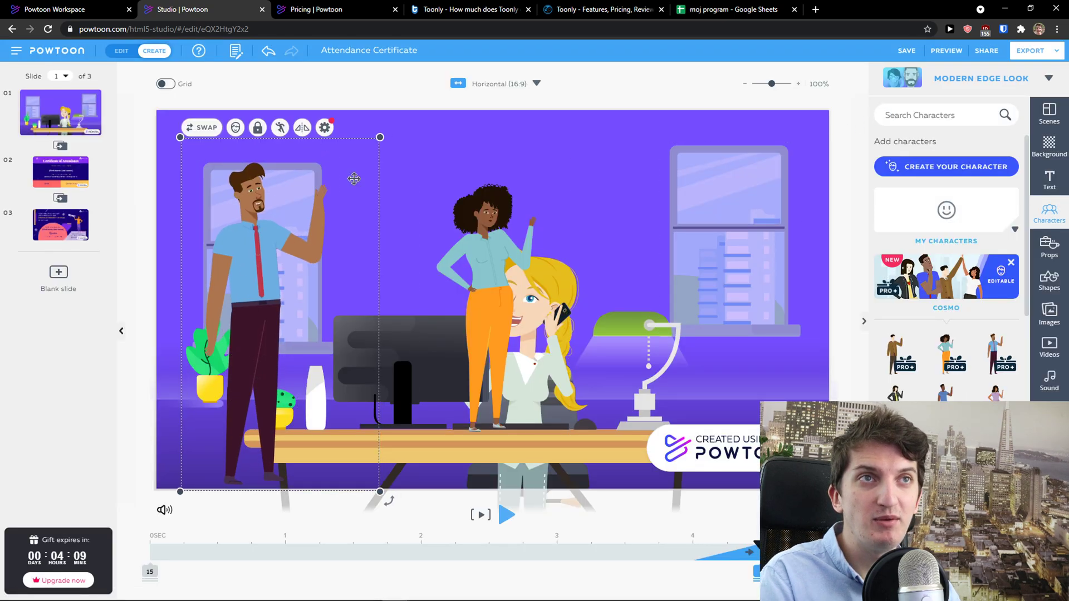
Replace slide 1 with the construction-site scene with the yellow tower crane and excavator from the Industries scenes
{"action": "left_click", "coordinate": [1050, 152]}
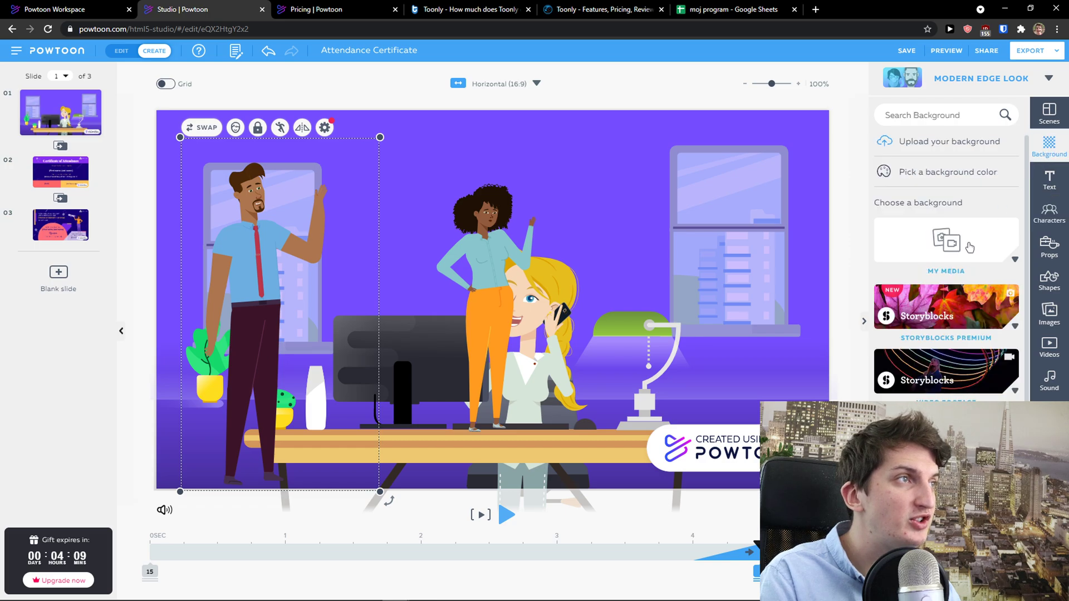
{"action": "left_click", "coordinate": [1050, 114]}
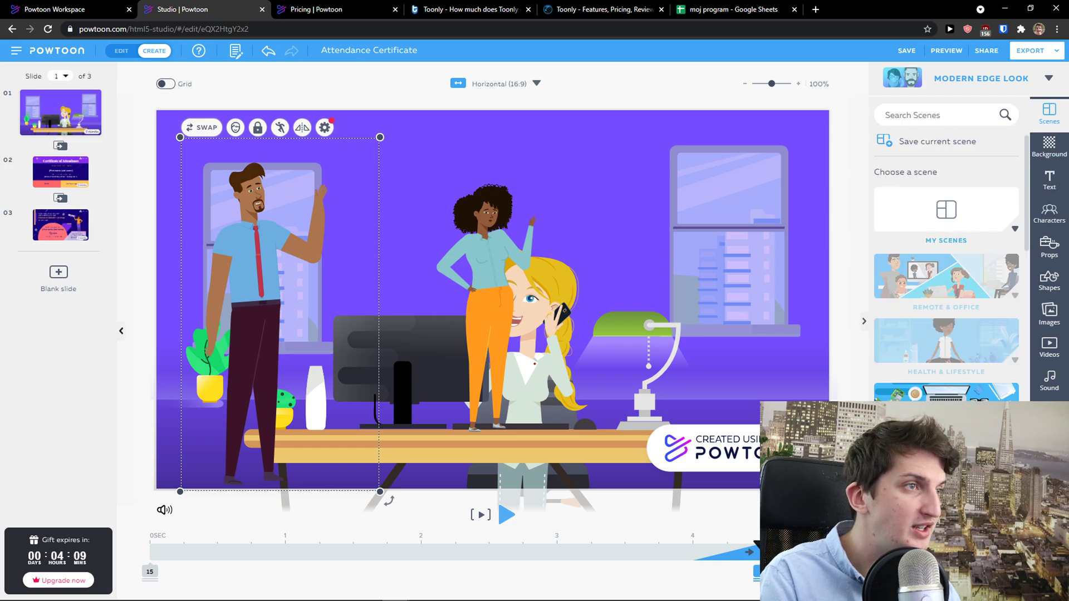
{"action": "scroll", "coordinate": [947, 267], "scroll_direction": "down", "scroll_amount": 5}
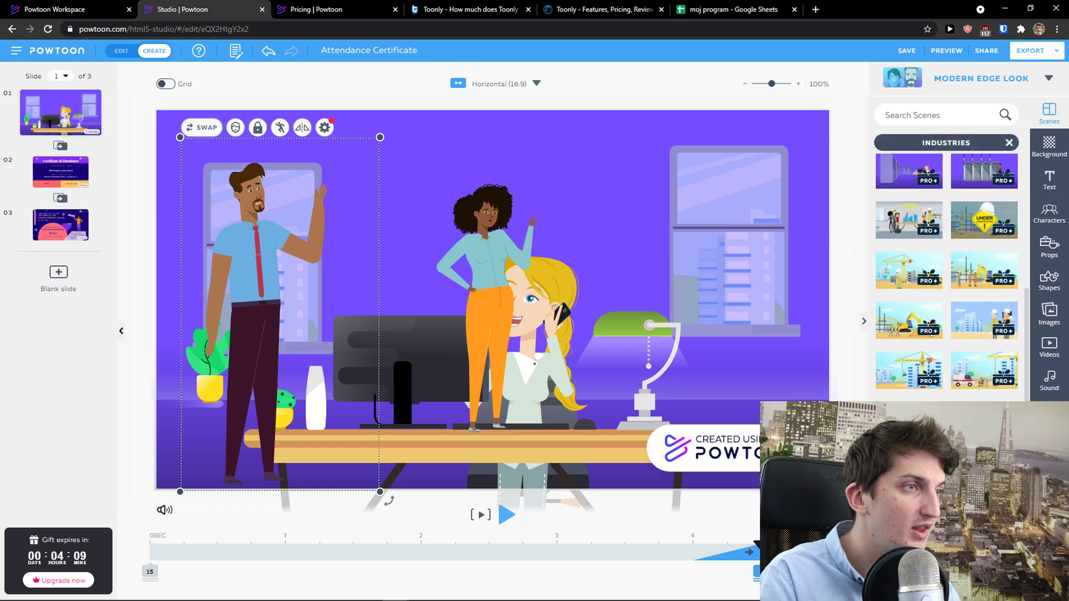
{"action": "left_click", "coordinate": [903, 288]}
{"action": "left_click", "coordinate": [579, 349]}
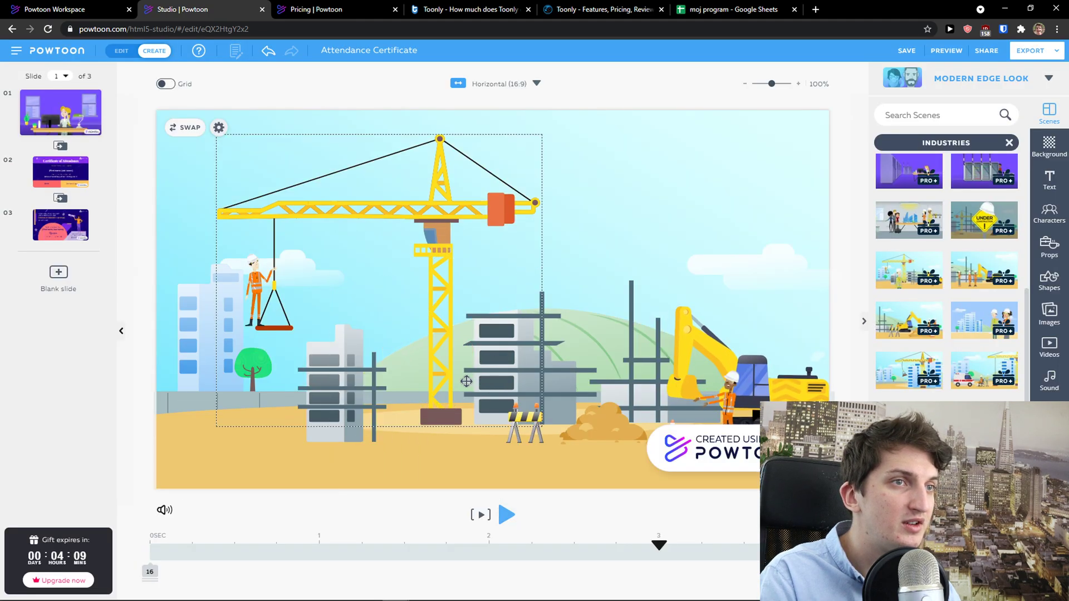
Delete the worker in front of the excavator and the yellow excavator from the construction scene
{"action": "left_click", "coordinate": [734, 419]}
{"action": "key", "text": "Delete"}
{"action": "left_click", "coordinate": [724, 362]}
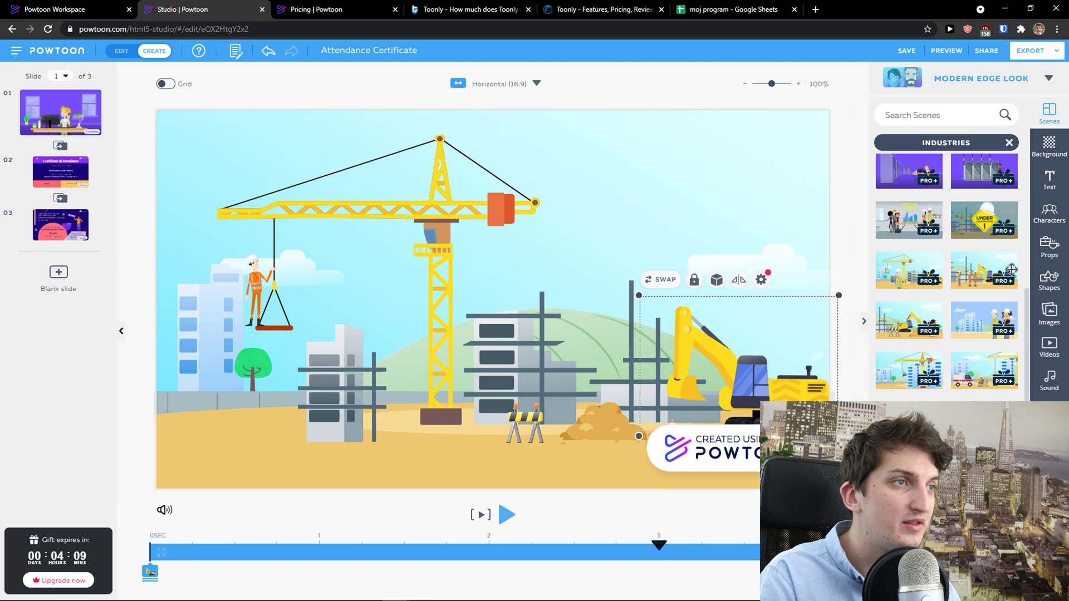
{"action": "key", "text": "Delete"}
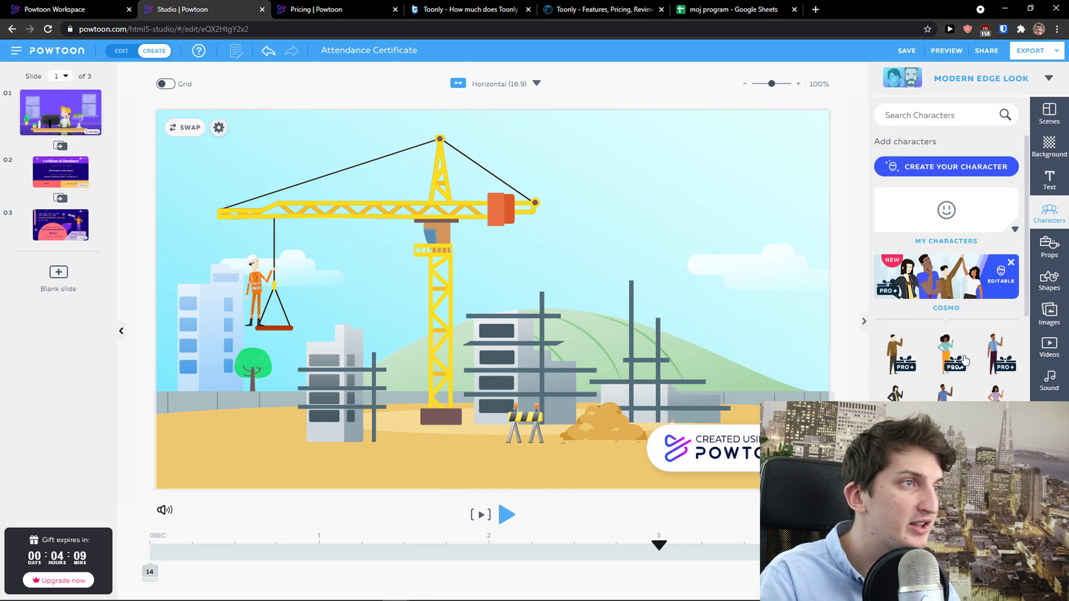
Add the Cosmo man in the blue shirt and red tie, place him below the hanging worker and shrink him
{"action": "left_click", "coordinate": [987, 343]}
{"action": "left_click_drag", "start_coordinate": [484, 326], "coordinate": [252, 325]}
{"action": "left_click_drag", "start_coordinate": [348, 192], "coordinate": [304, 271]}
{"action": "left_click_drag", "start_coordinate": [239, 308], "coordinate": [242, 308]}
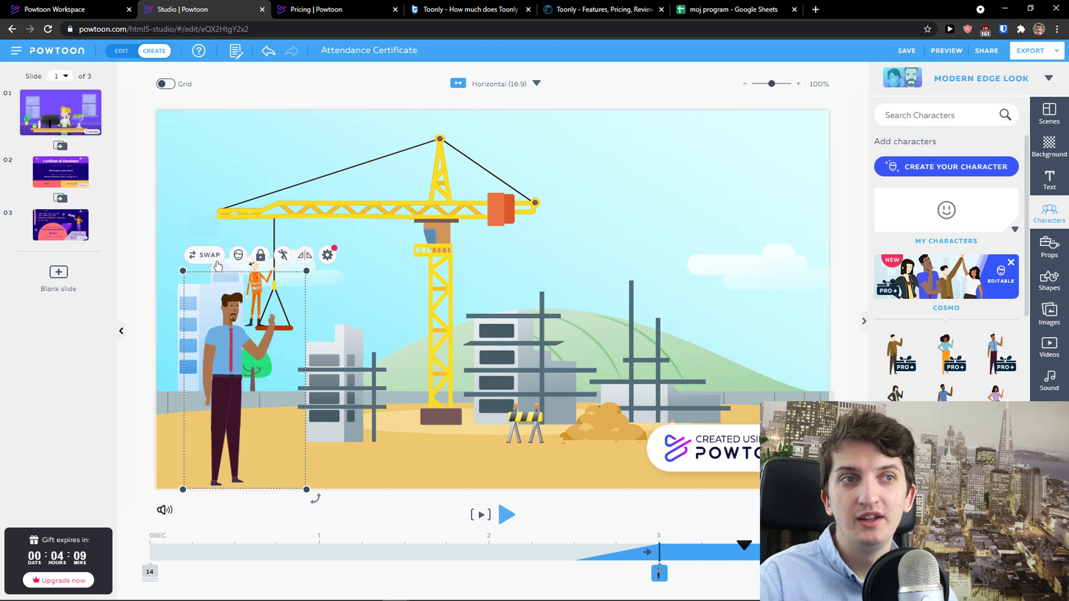
{"action": "left_click_drag", "start_coordinate": [216, 357], "coordinate": [216, 355]}
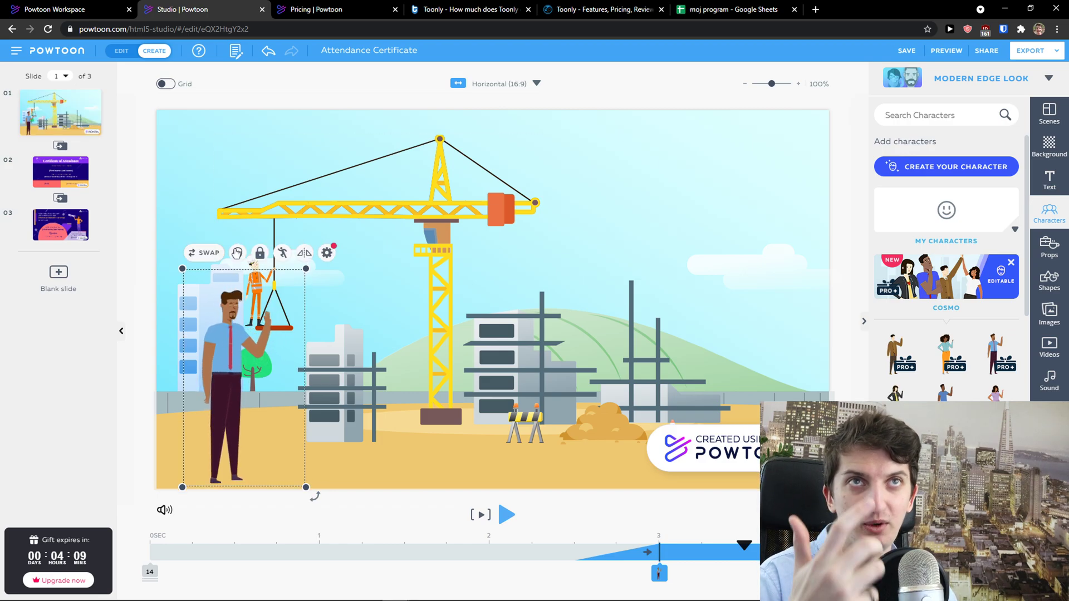
Review the man's loop animation options and his list of available poses
{"action": "left_click", "coordinate": [326, 253]}
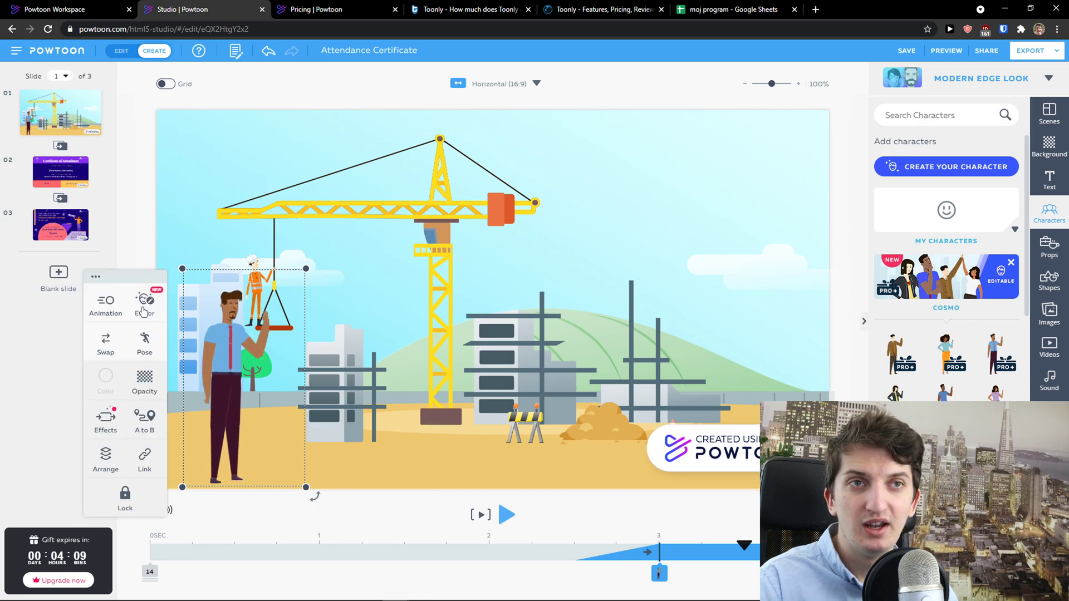
{"action": "left_click", "coordinate": [111, 312]}
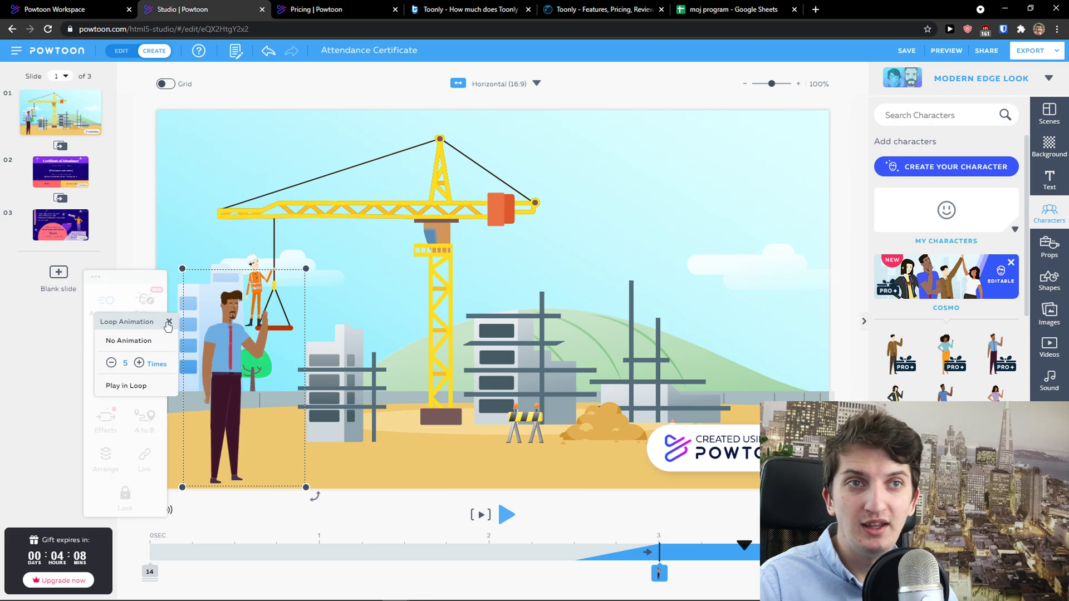
{"action": "left_click", "coordinate": [169, 321]}
{"action": "left_click", "coordinate": [149, 341]}
{"action": "scroll", "coordinate": [120, 415], "scroll_direction": "down", "scroll_amount": 5}
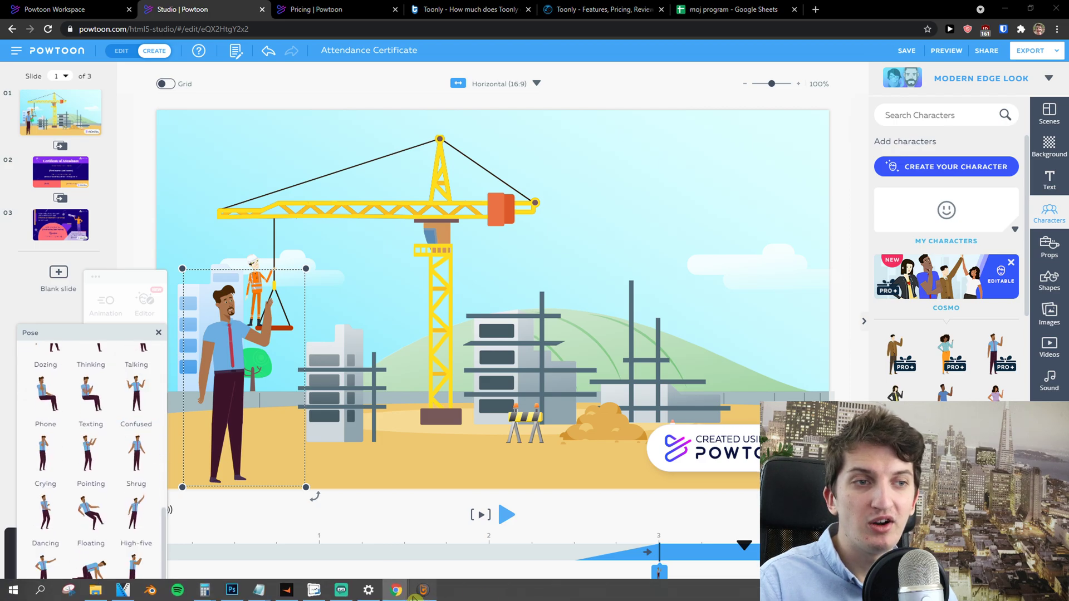
Switch to Toonly and set the policeman's animation type in Scene 2 to Shopping
{"action": "left_click", "coordinate": [422, 590]}
{"action": "left_click", "coordinate": [353, 301]}
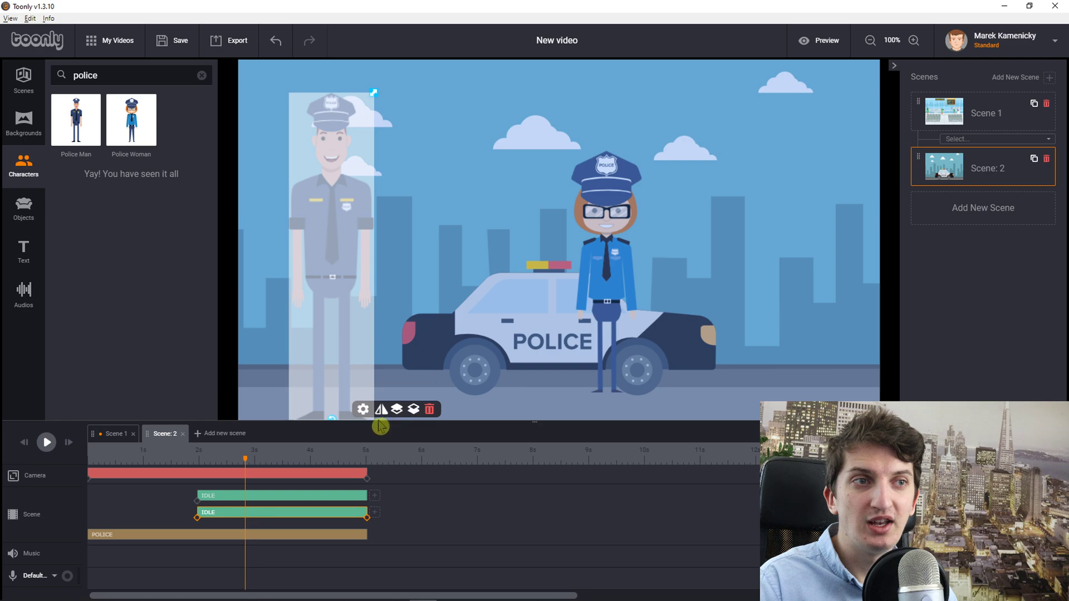
{"action": "left_click", "coordinate": [362, 413]}
{"action": "left_click", "coordinate": [443, 305]}
{"action": "scroll", "coordinate": [453, 389], "scroll_direction": "down", "scroll_amount": 5}
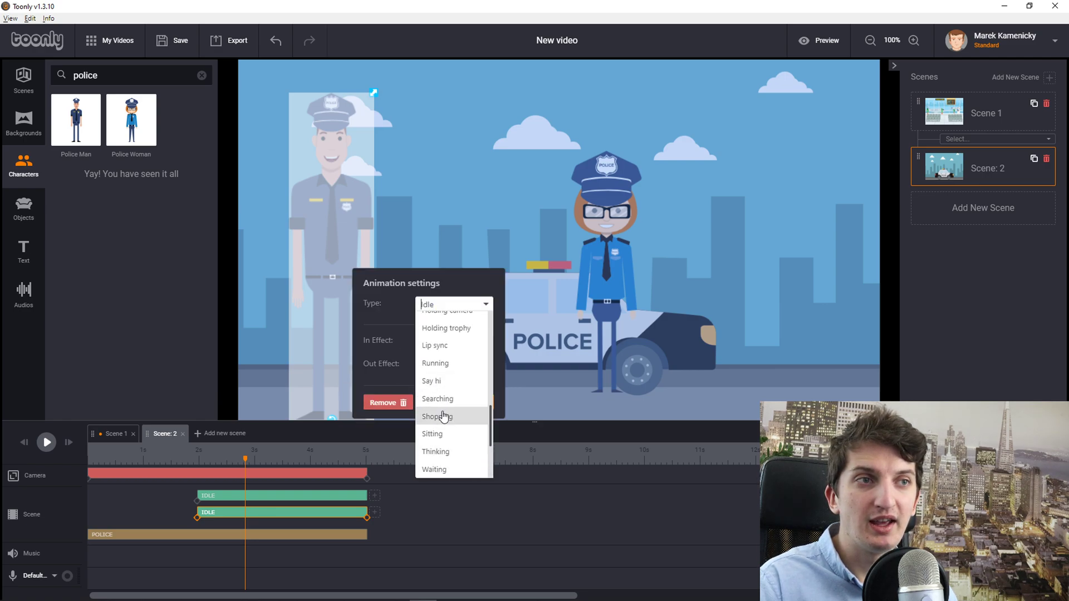
{"action": "left_click", "coordinate": [440, 372]}
{"action": "left_click", "coordinate": [476, 408]}
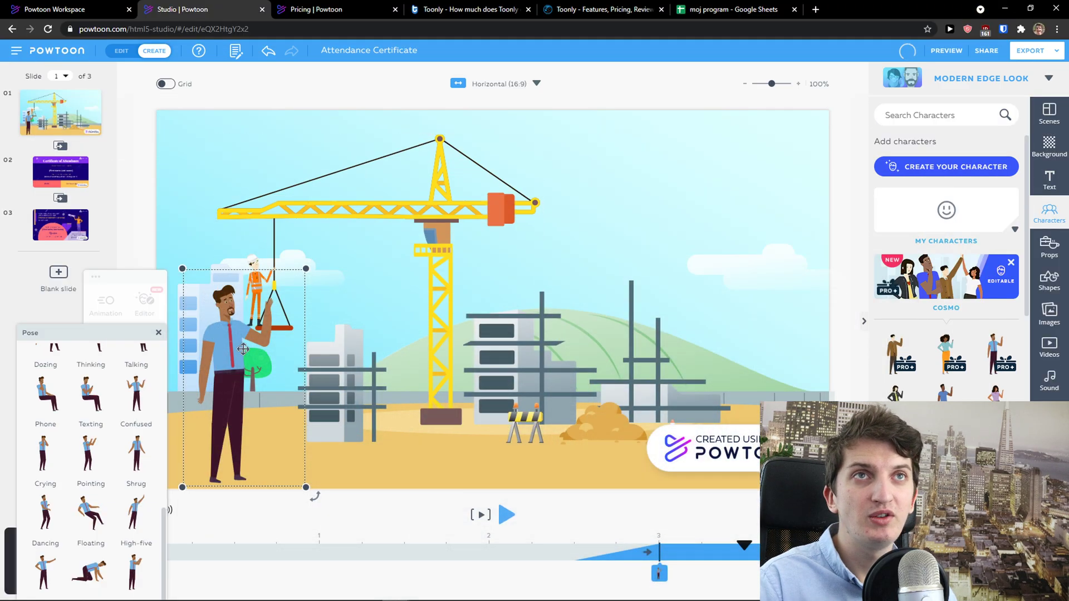
Return to Powtoon and browse the man's available poses for comparison
{"action": "scroll", "coordinate": [130, 415], "scroll_direction": "up", "scroll_amount": 1}
{"action": "scroll", "coordinate": [130, 415], "scroll_direction": "up", "scroll_amount": 6}
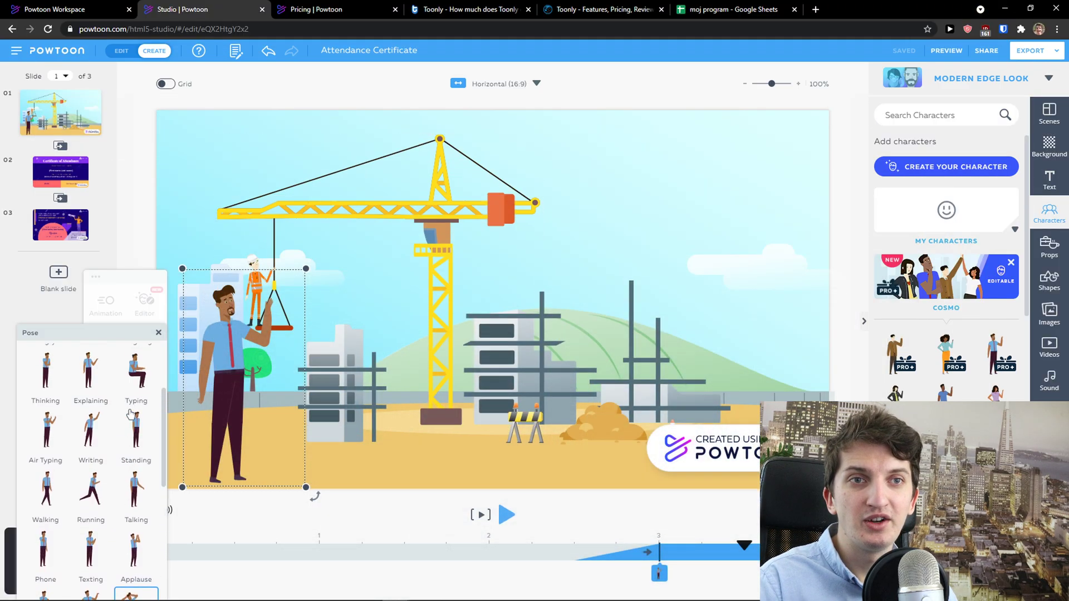
{"action": "scroll", "coordinate": [130, 415], "scroll_direction": "down", "scroll_amount": 6}
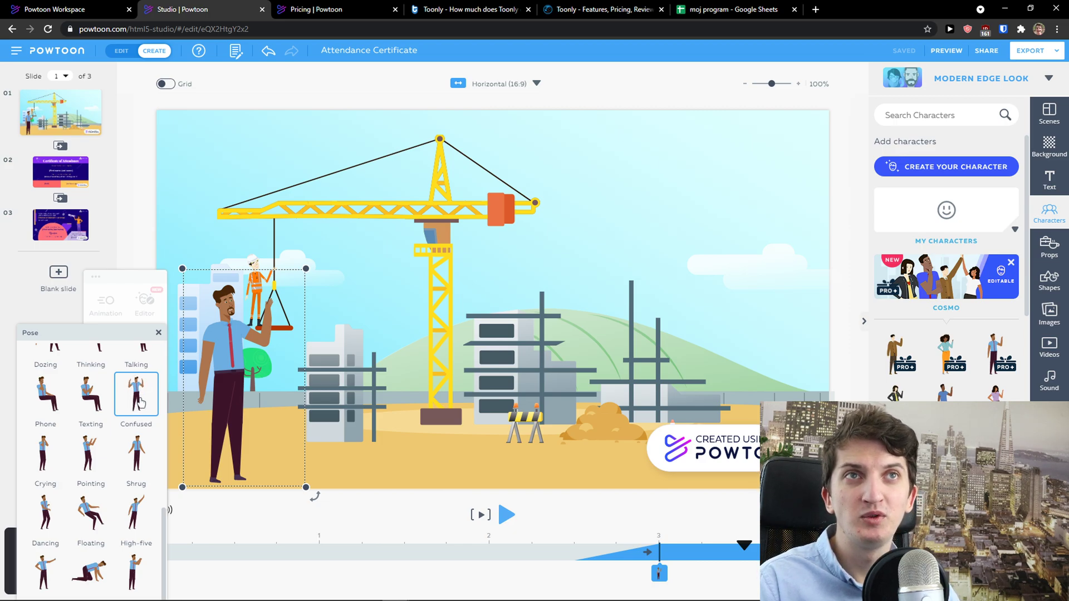
Switch to Toonly again and change the policeman's animation type to Holding camera
{"action": "mouse_move", "coordinate": [426, 595]}
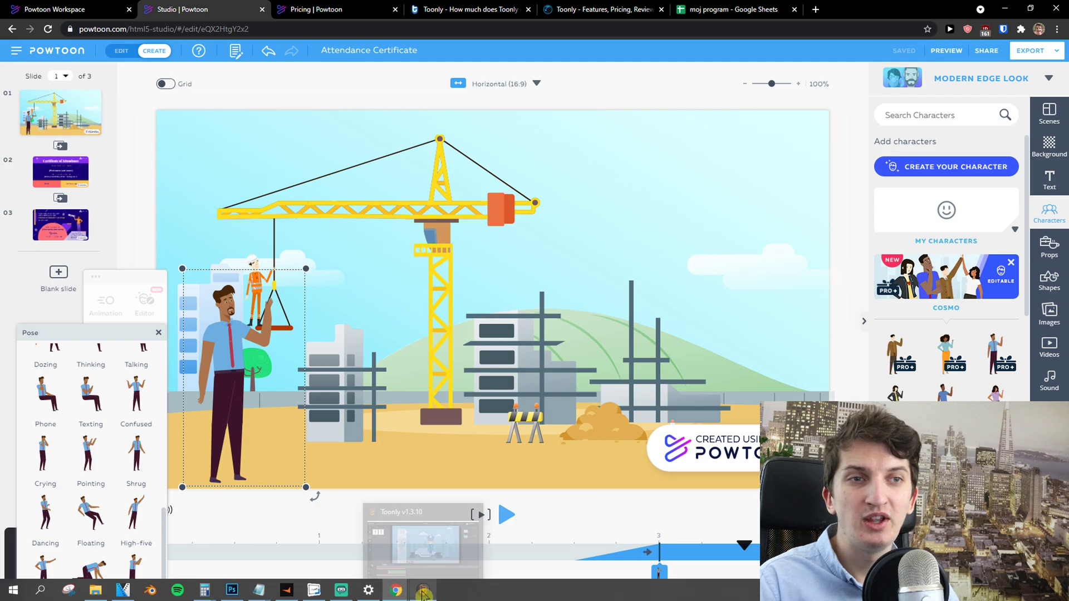
{"action": "left_click", "coordinate": [423, 595]}
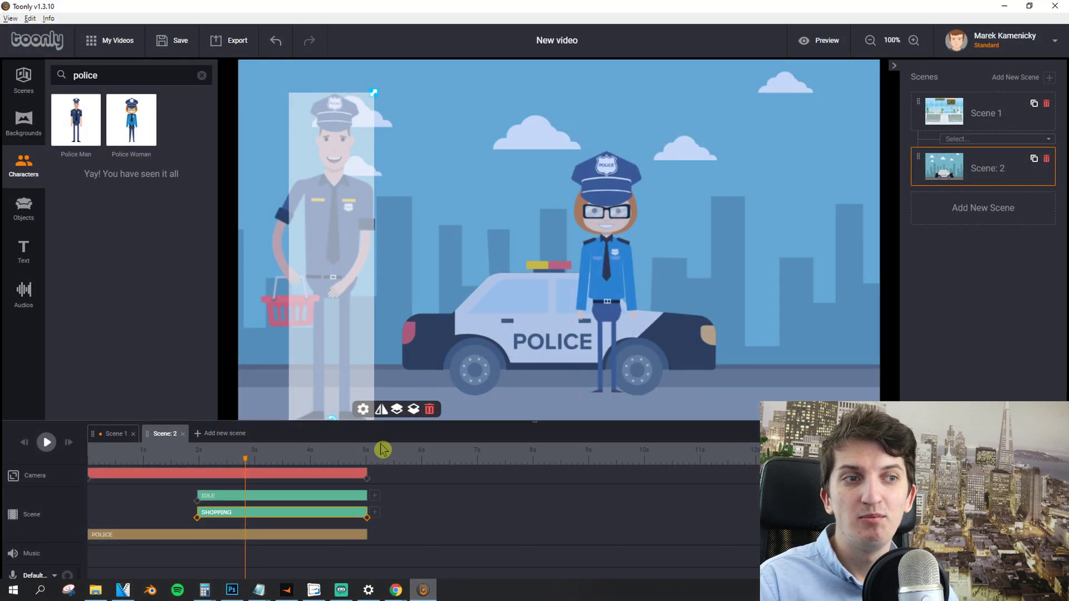
{"action": "left_click", "coordinate": [368, 411]}
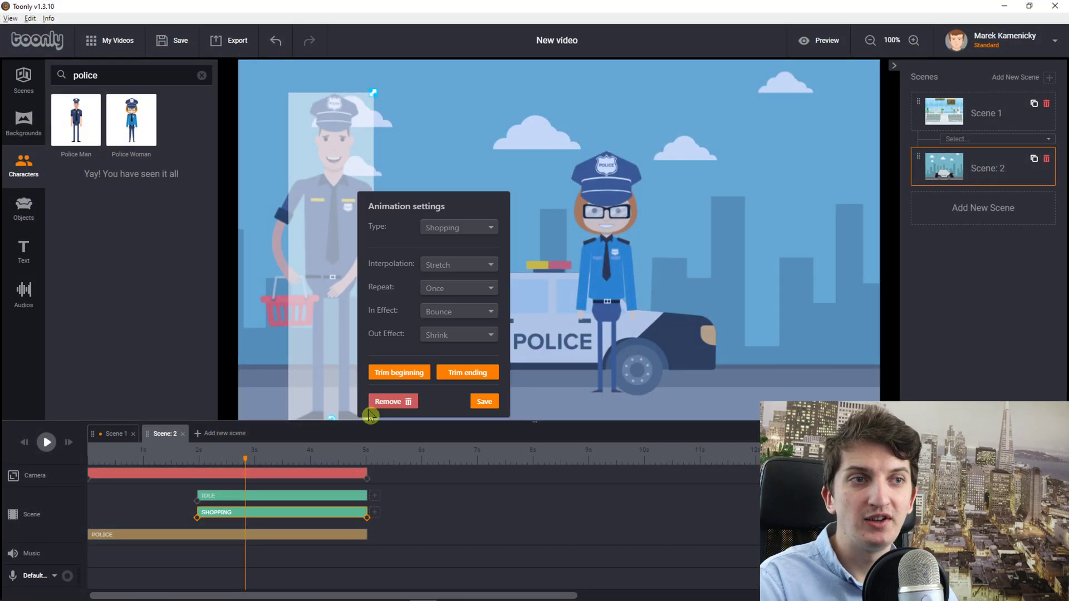
{"action": "left_click", "coordinate": [461, 232]}
{"action": "scroll", "coordinate": [467, 348], "scroll_direction": "up", "scroll_amount": 1}
{"action": "scroll", "coordinate": [467, 356], "scroll_direction": "down", "scroll_amount": 1}
{"action": "left_click", "coordinate": [453, 332]}
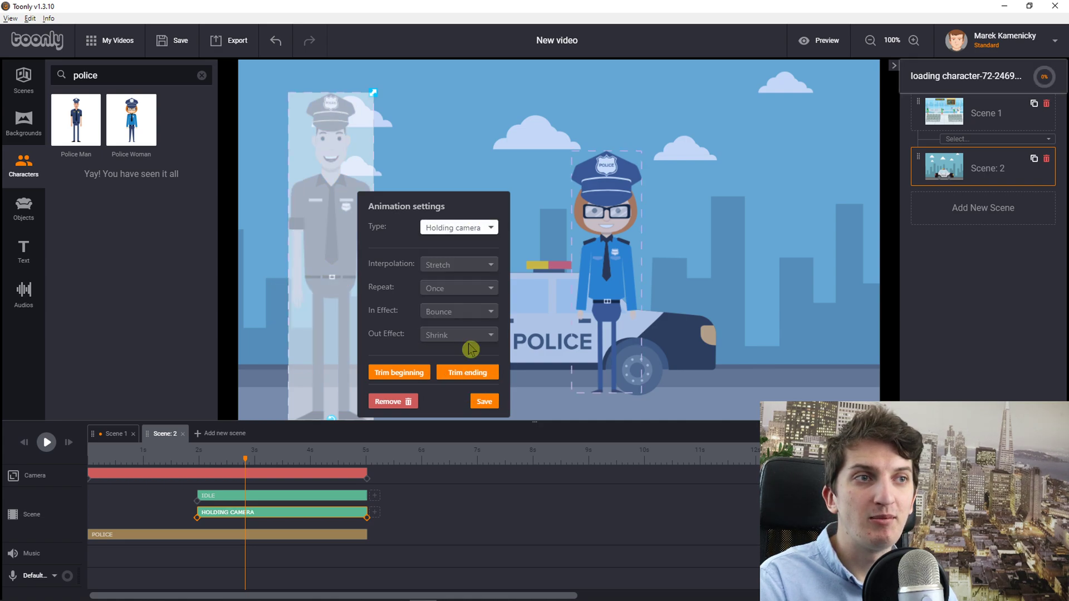
{"action": "left_click", "coordinate": [484, 401]}
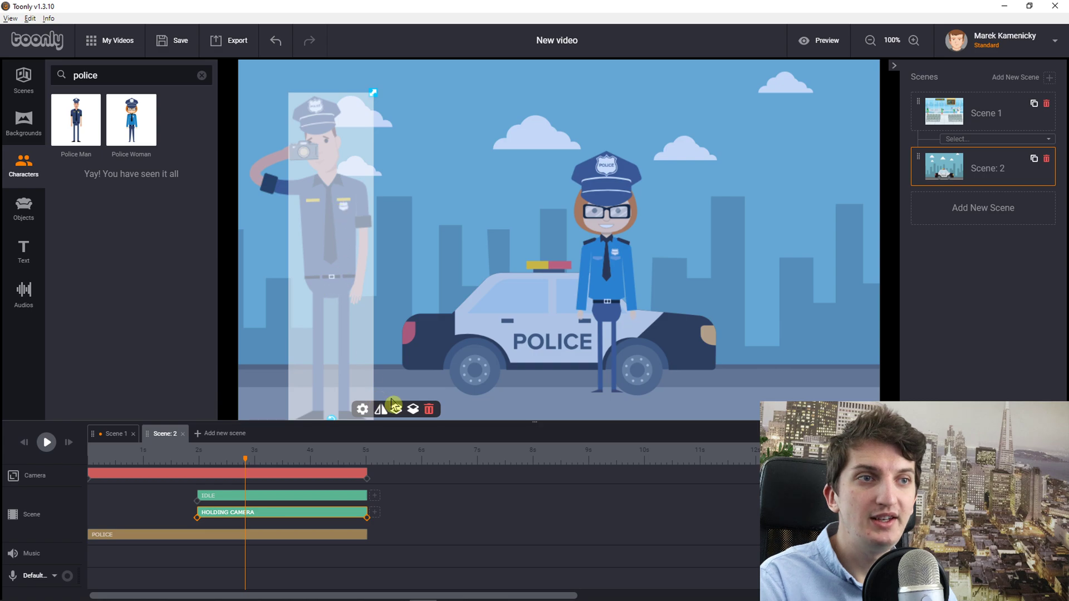
Set the policeman's animation type to Drinking wine and move him closer to the police car
{"action": "left_click", "coordinate": [370, 410]}
{"action": "left_click", "coordinate": [466, 228]}
{"action": "scroll", "coordinate": [460, 329], "scroll_direction": "up", "scroll_amount": 3}
{"action": "scroll", "coordinate": [460, 328], "scroll_direction": "up", "scroll_amount": 2}
{"action": "left_click", "coordinate": [464, 311]}
{"action": "left_click", "coordinate": [478, 402]}
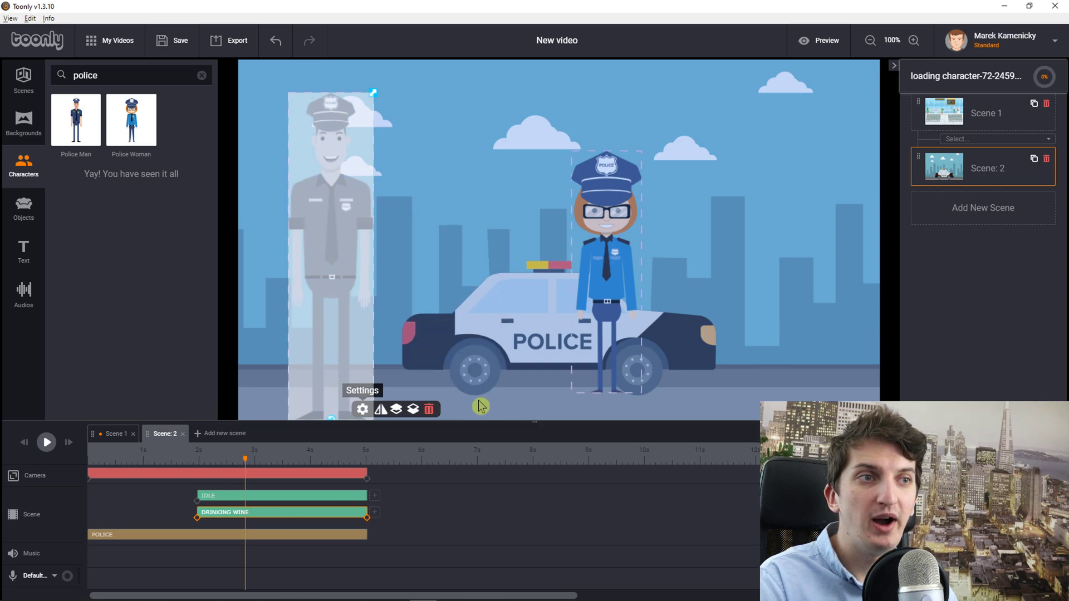
{"action": "left_click_drag", "start_coordinate": [328, 285], "coordinate": [368, 285]}
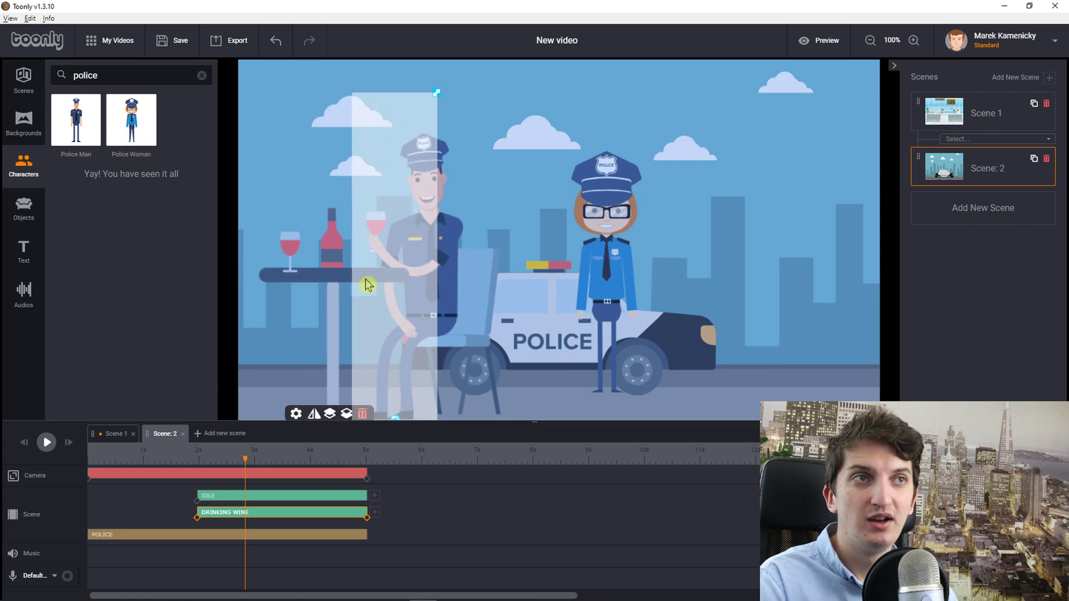
Shift the policeman slightly away from the policewoman in Scene 2 and play back his Drinking wine animation
{"action": "left_click", "coordinate": [454, 271]}
{"action": "left_click_drag", "start_coordinate": [445, 273], "coordinate": [428, 279]}
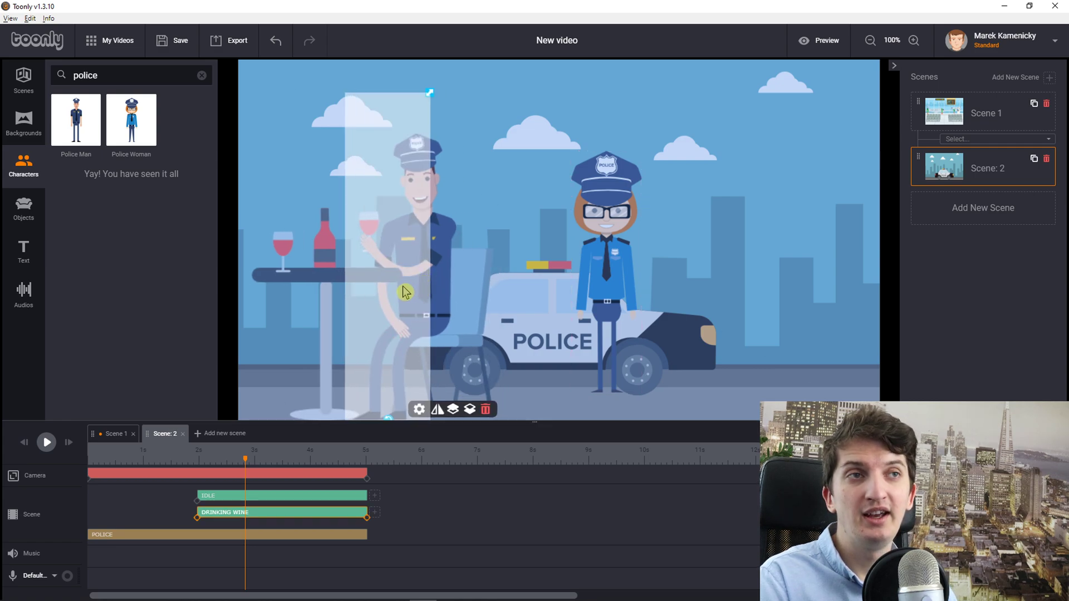
{"action": "key", "text": "space"}
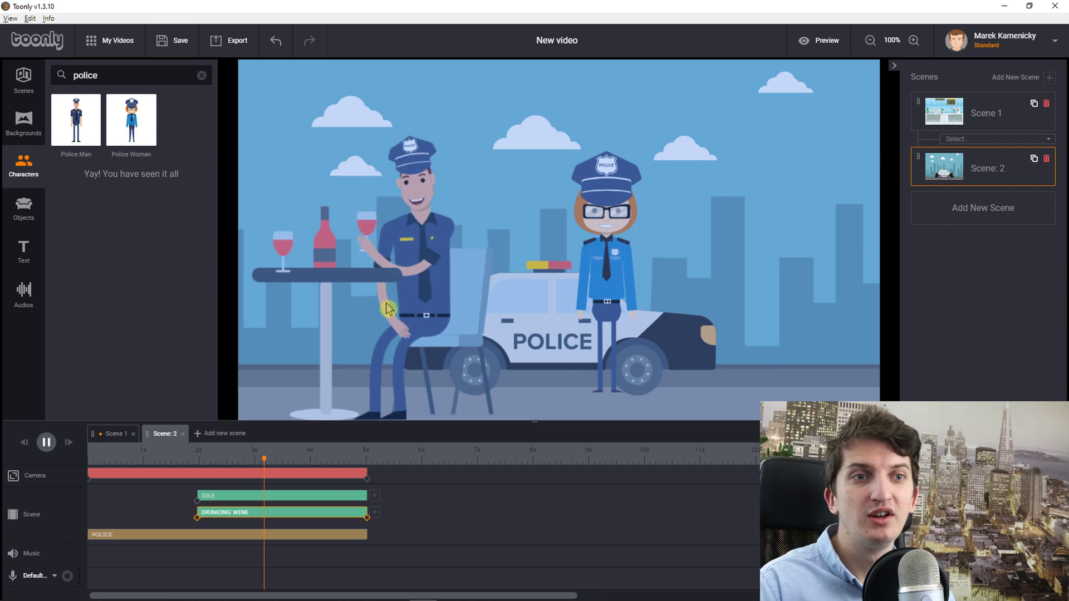
{"action": "key", "text": "space"}
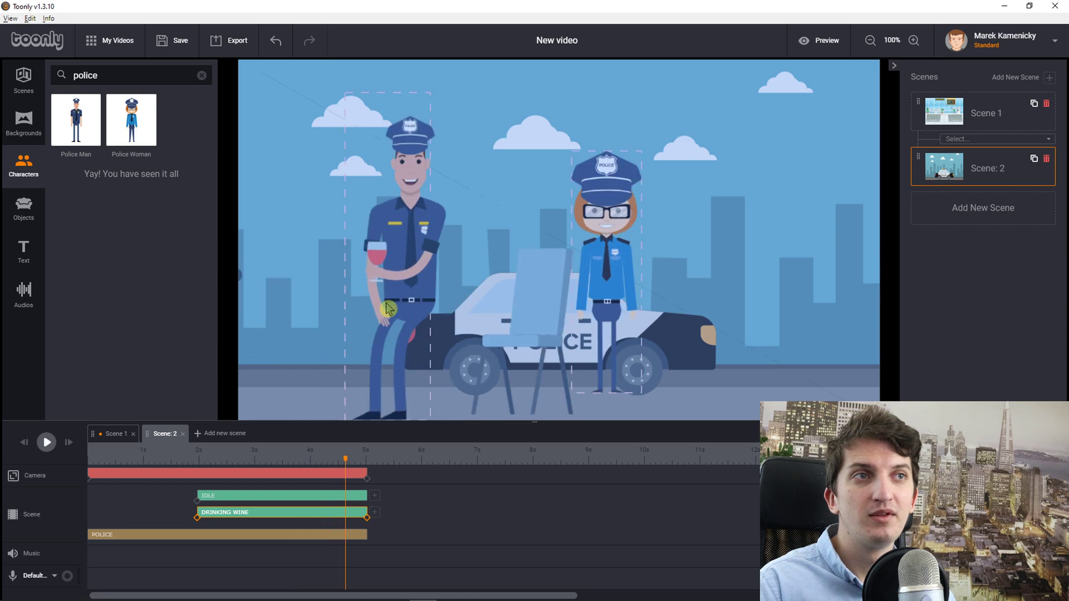
Switch to Powtoon, set the man's pose on slide 1 to Typing and enlarge him slightly
{"action": "left_click", "coordinate": [1004, 6]}
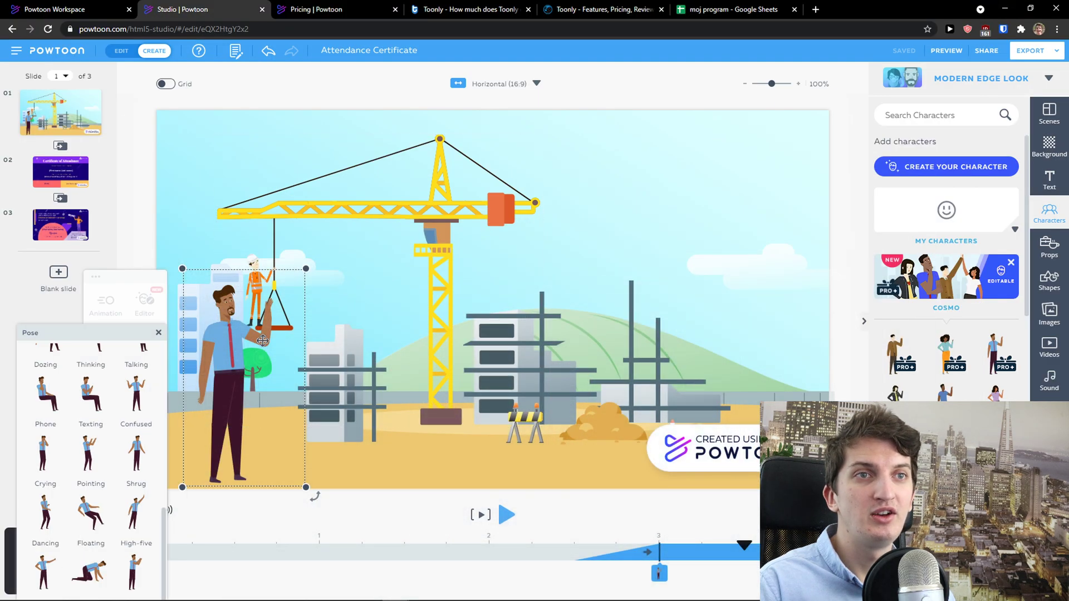
{"action": "scroll", "coordinate": [120, 394], "scroll_direction": "up", "scroll_amount": 10}
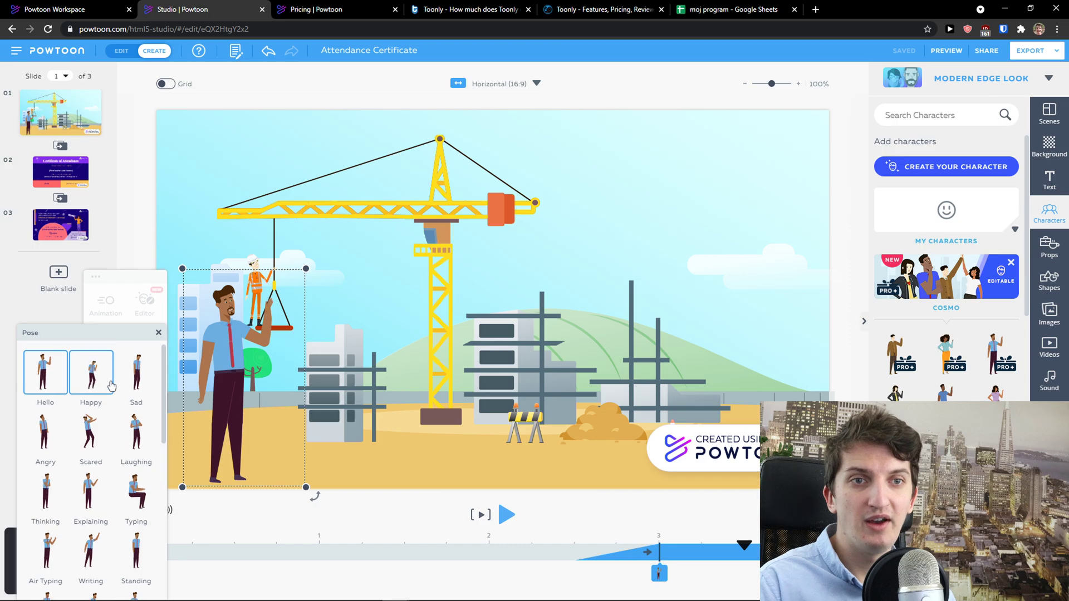
{"action": "left_click", "coordinate": [137, 484]}
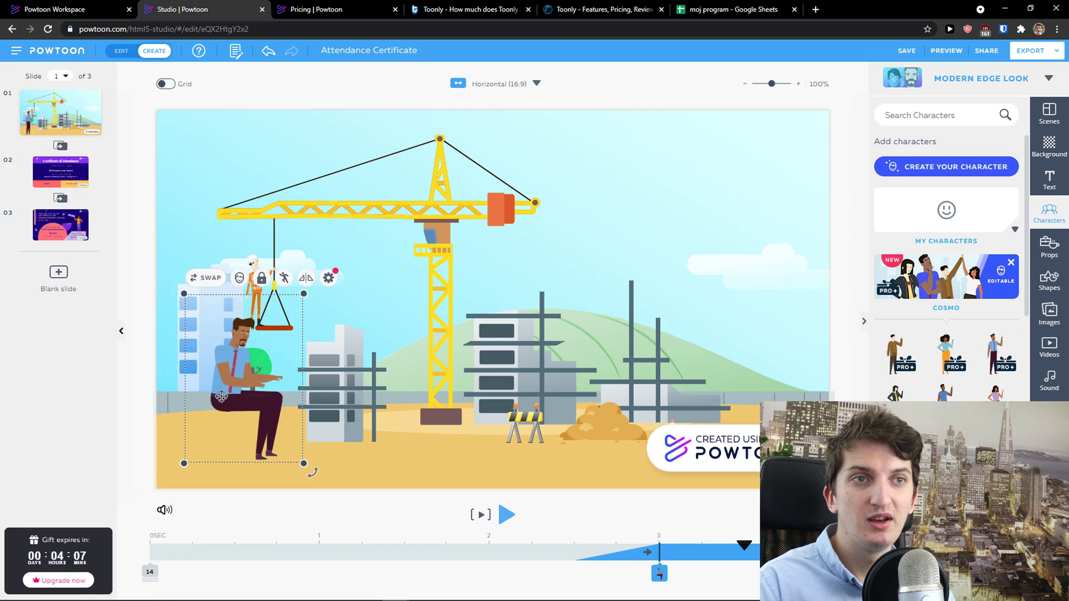
{"action": "mouse_move", "coordinate": [304, 463]}
{"action": "left_mouse_down"}
{"action": "mouse_move", "coordinate": [334, 477]}
{"action": "mouse_move", "coordinate": [329, 491]}
{"action": "mouse_move", "coordinate": [314, 479]}
{"action": "left_mouse_up"}
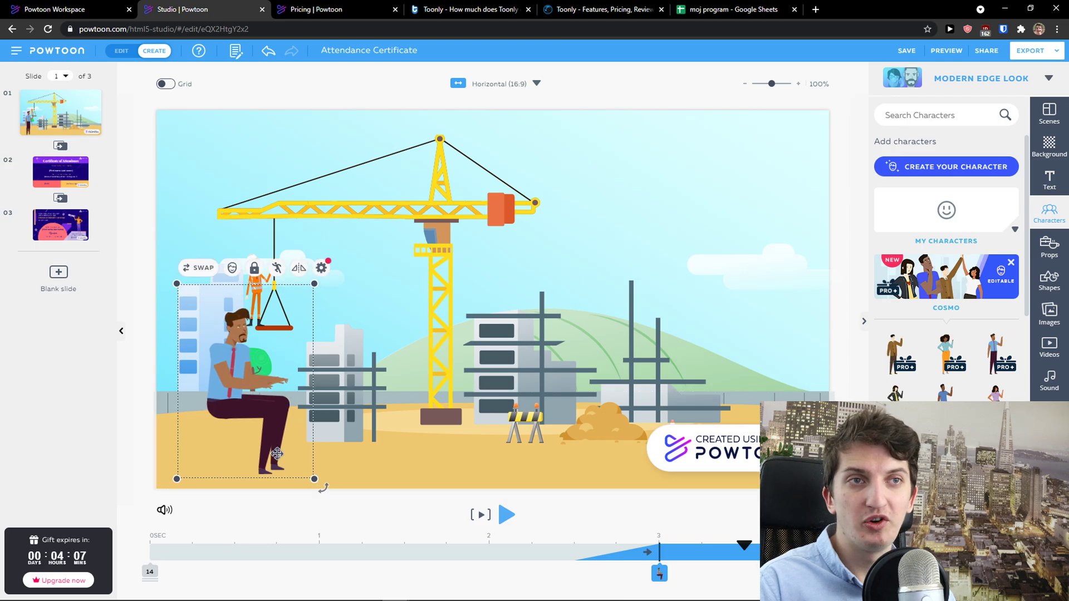
Change the man's pose on slide 1 to Walking
{"action": "left_click", "coordinate": [320, 268]}
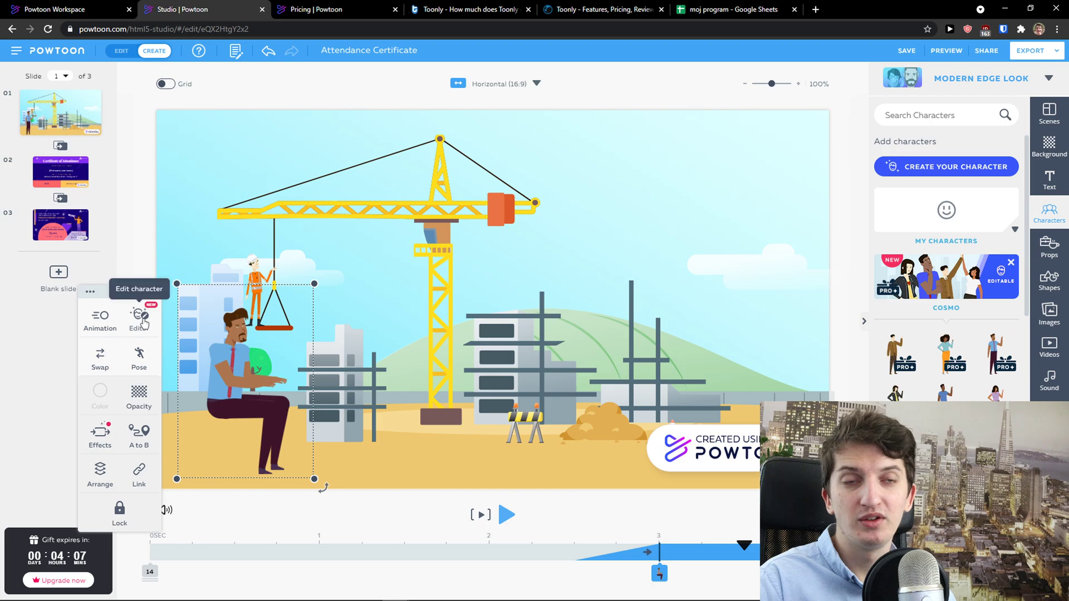
{"action": "left_click", "coordinate": [139, 358]}
{"action": "scroll", "coordinate": [84, 390], "scroll_direction": "down", "scroll_amount": 2}
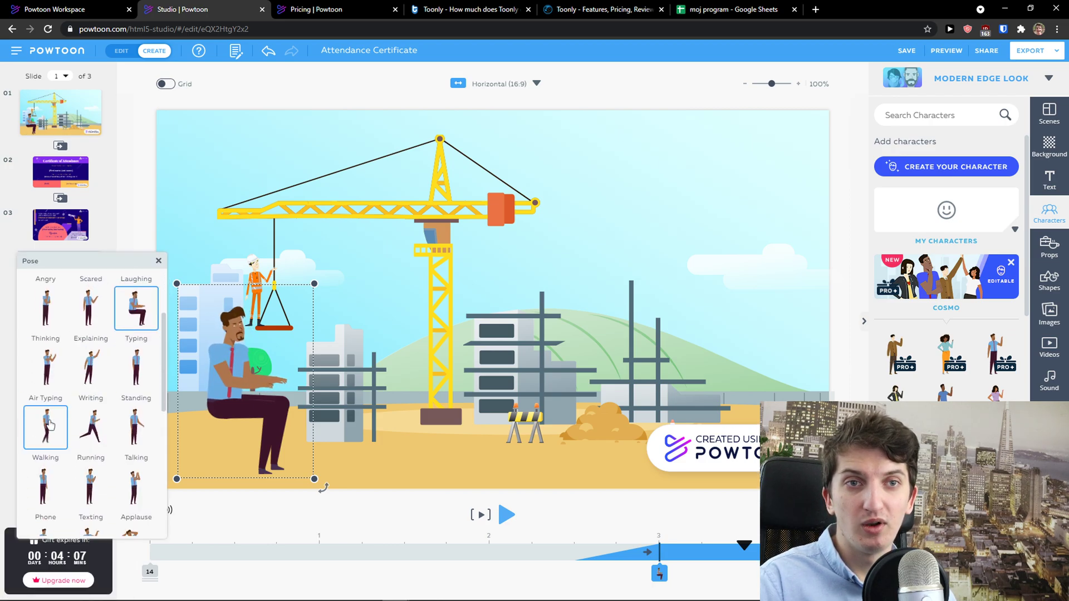
{"action": "left_click", "coordinate": [49, 425]}
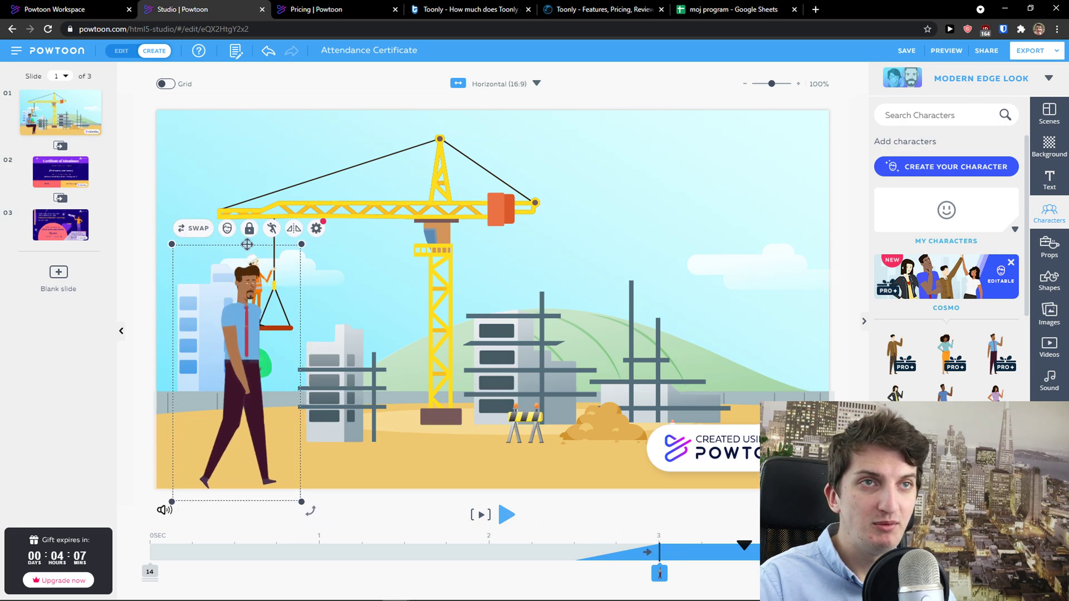
Give the man an A to B motion path running across the construction site to its far side
{"action": "left_click", "coordinate": [316, 228]}
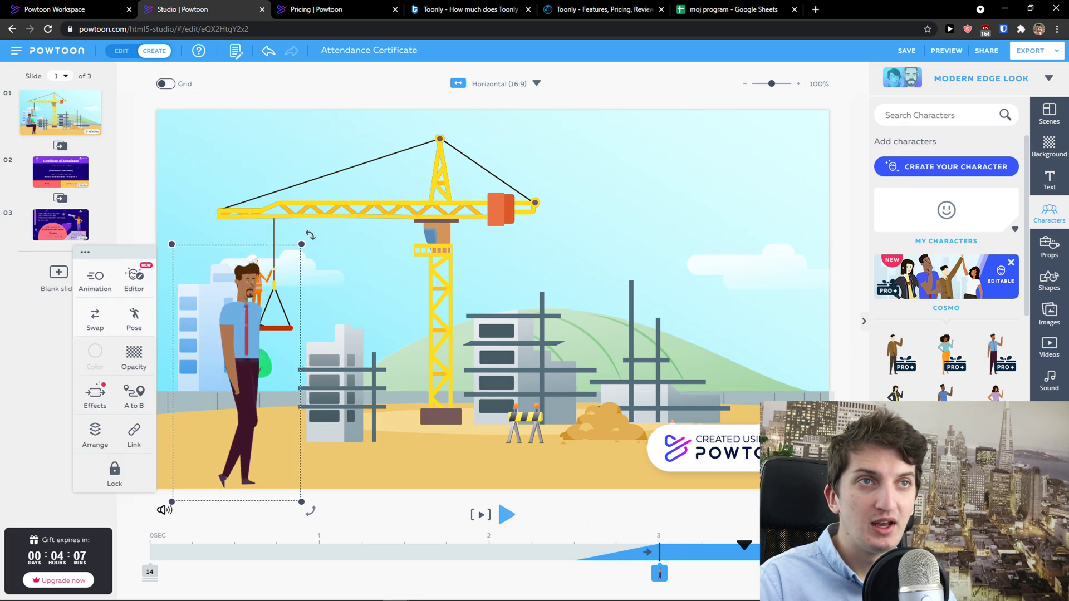
{"action": "left_click", "coordinate": [133, 395]}
{"action": "left_click_drag", "start_coordinate": [297, 370], "coordinate": [787, 360]}
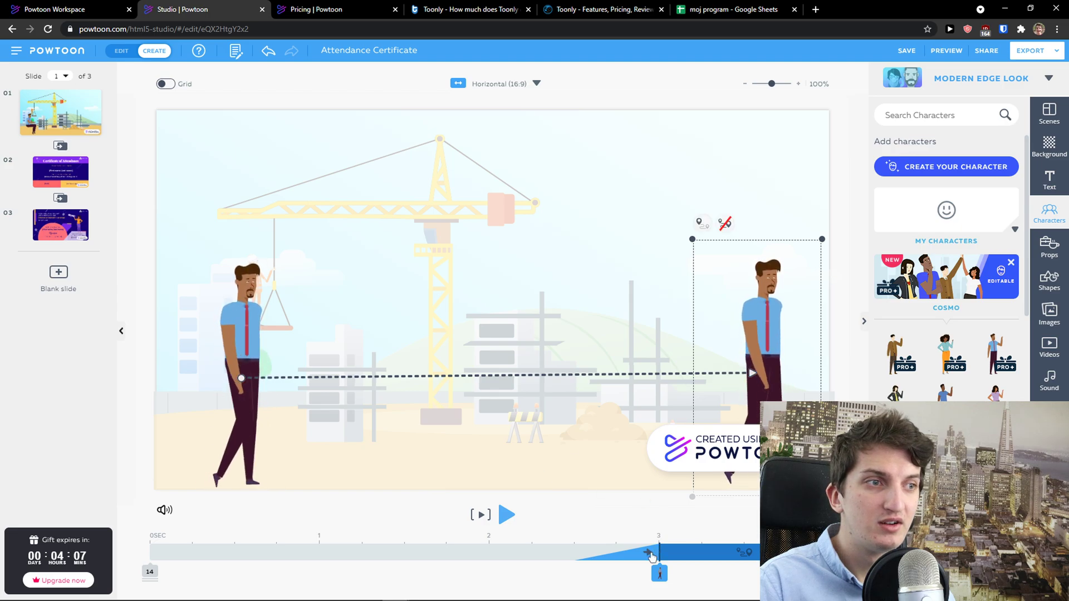
Move the man's entrance on the timeline to about 0.75 seconds and leave the motion path editing
{"action": "left_click_drag", "start_coordinate": [646, 556], "coordinate": [262, 559]}
{"action": "left_click_drag", "start_coordinate": [448, 551], "coordinate": [703, 552]}
{"action": "left_click_drag", "start_coordinate": [573, 554], "coordinate": [758, 554]}
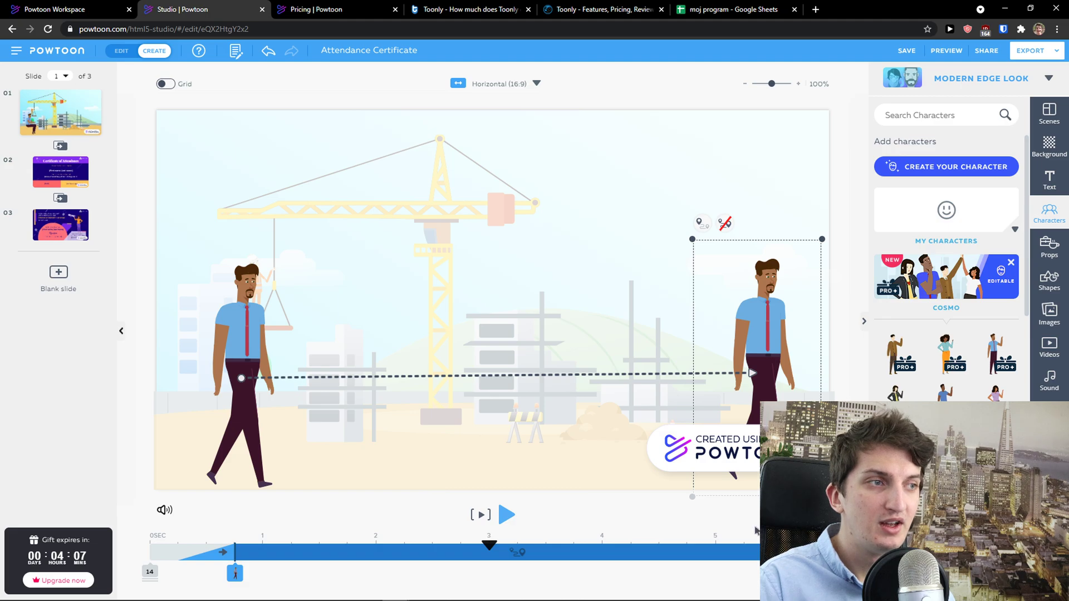
{"action": "left_click", "coordinate": [140, 494]}
{"action": "left_click", "coordinate": [170, 483]}
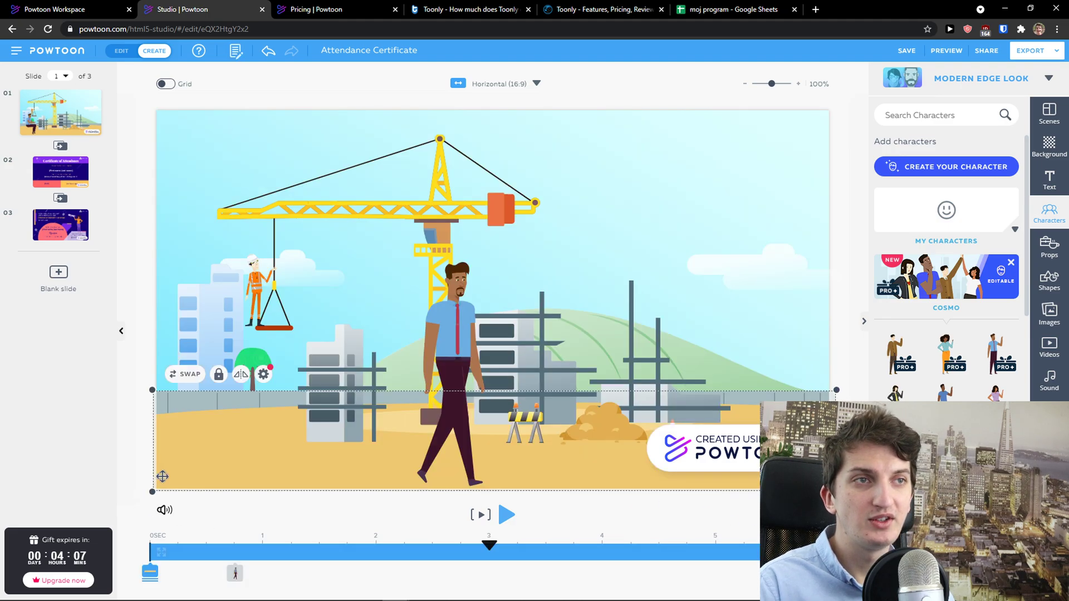
Play slide 1 from the beginning to preview the man walking along his path, and stop the playback
{"action": "key", "text": "space"}
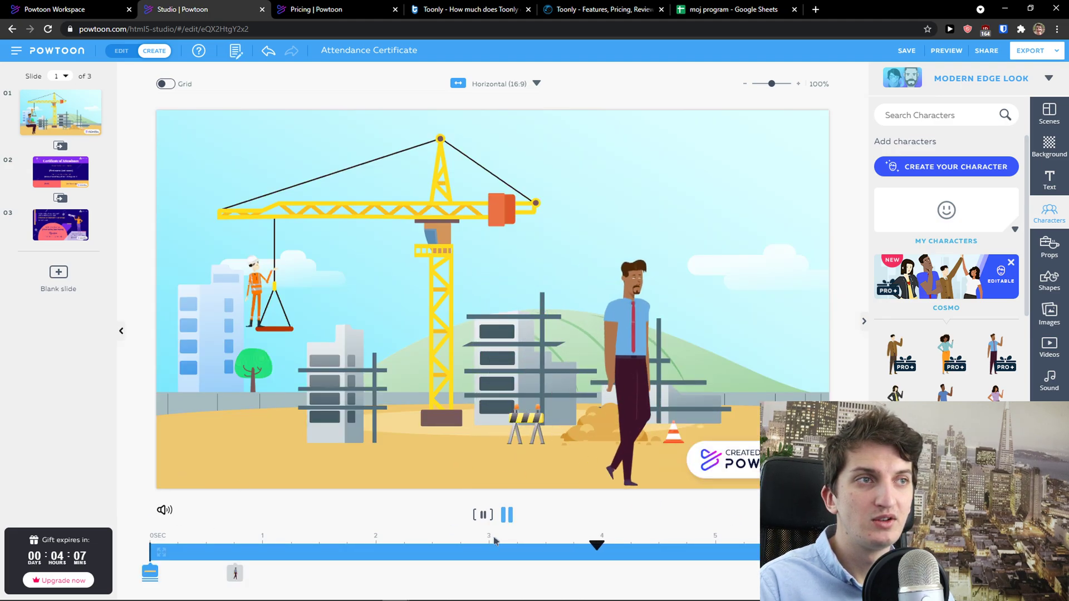
{"action": "key", "text": "space"}
{"action": "left_click_drag", "start_coordinate": [604, 545], "coordinate": [134, 542]}
{"action": "key", "text": "space"}
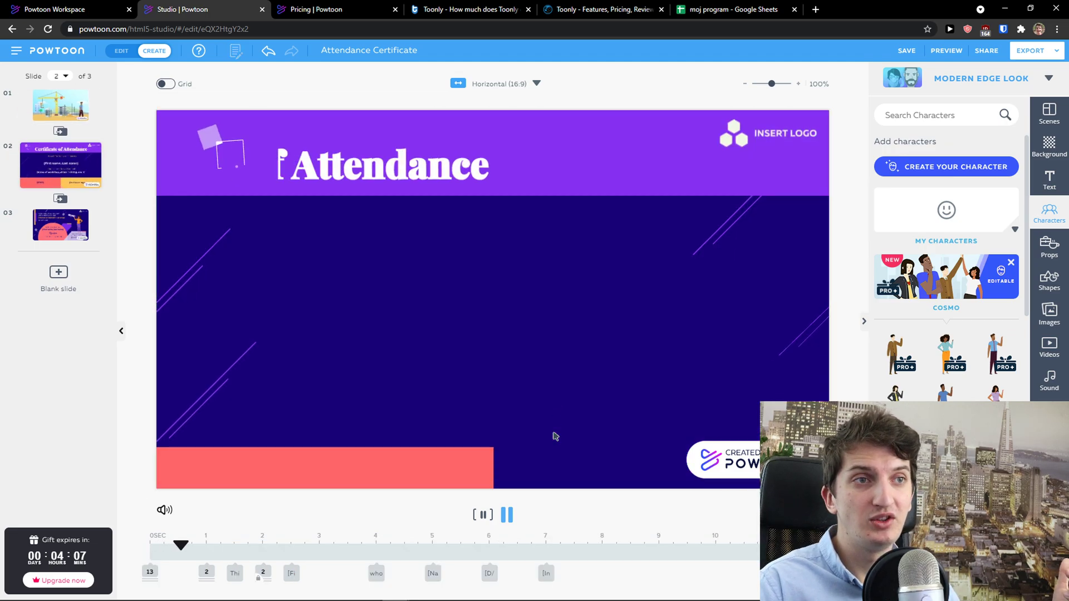
{"action": "left_click", "coordinate": [555, 436]}
Return to slide 1, select the walking man and browse his available enter effects
{"action": "left_click", "coordinate": [57, 114]}
{"action": "left_click", "coordinate": [253, 359]}
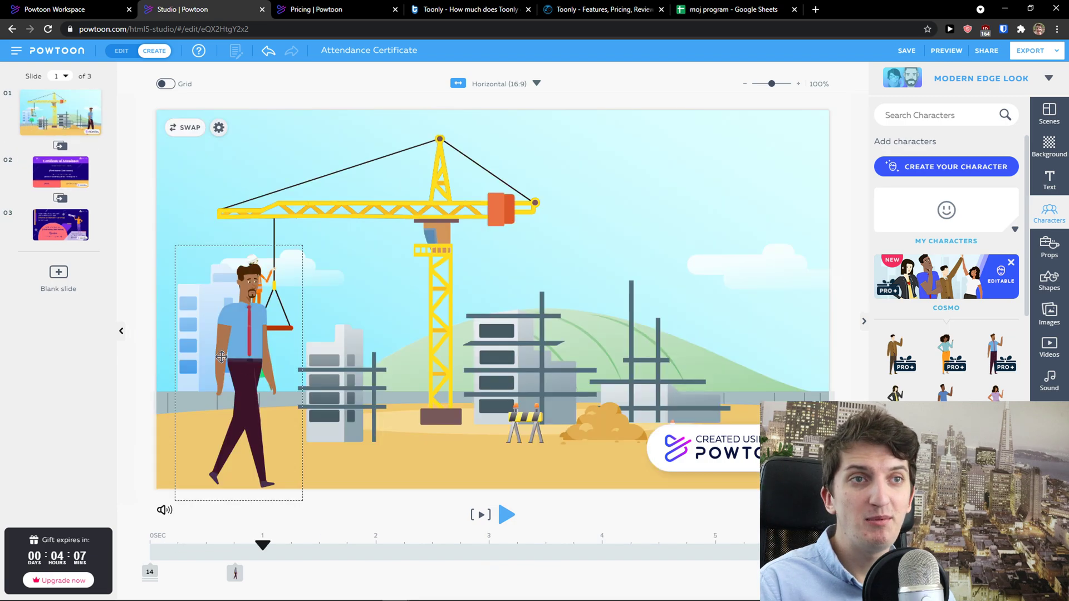
{"action": "left_click", "coordinate": [99, 394]}
{"action": "scroll", "coordinate": [150, 345], "scroll_direction": "down", "scroll_amount": 3}
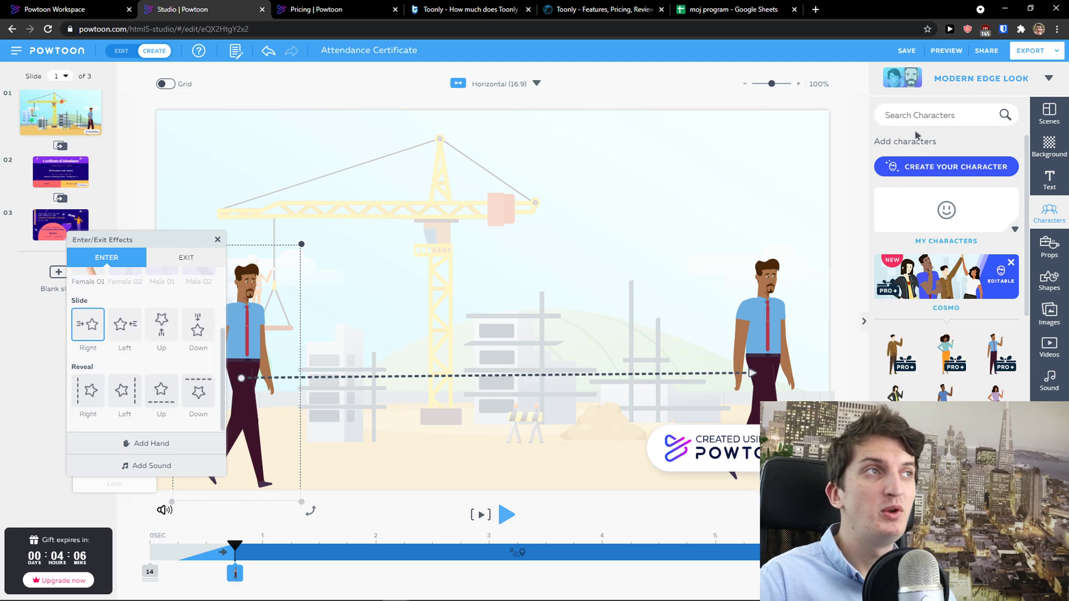
{"action": "scroll", "coordinate": [176, 350], "scroll_direction": "up", "scroll_amount": 2}
{"action": "scroll", "coordinate": [176, 351], "scroll_direction": "up", "scroll_amount": 2}
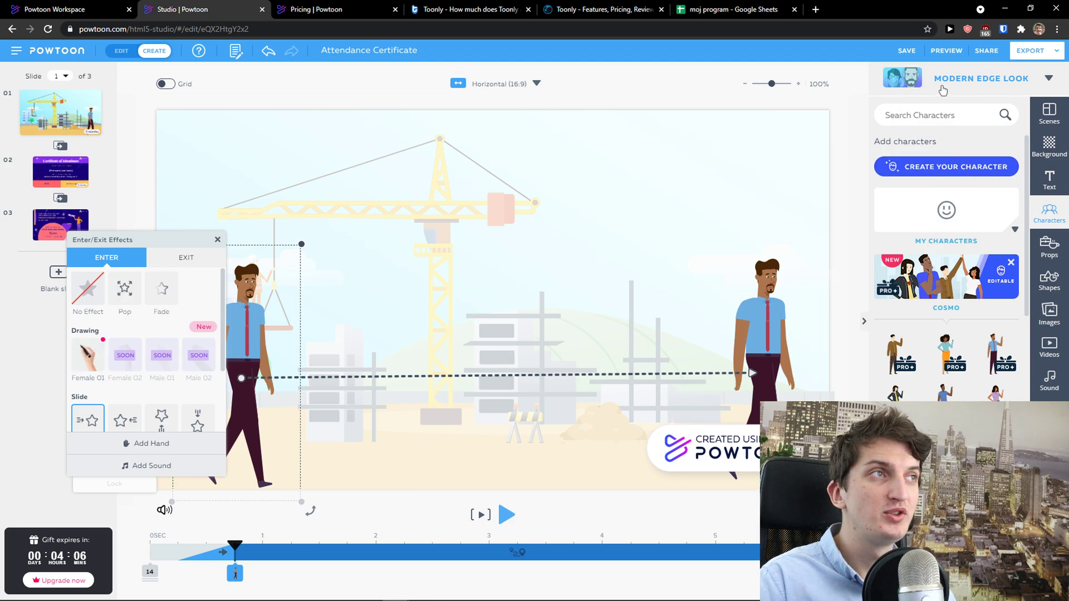
View the available Powtoon looks without changing the current one, and browse the Health & Safety props
{"action": "left_click", "coordinate": [965, 80]}
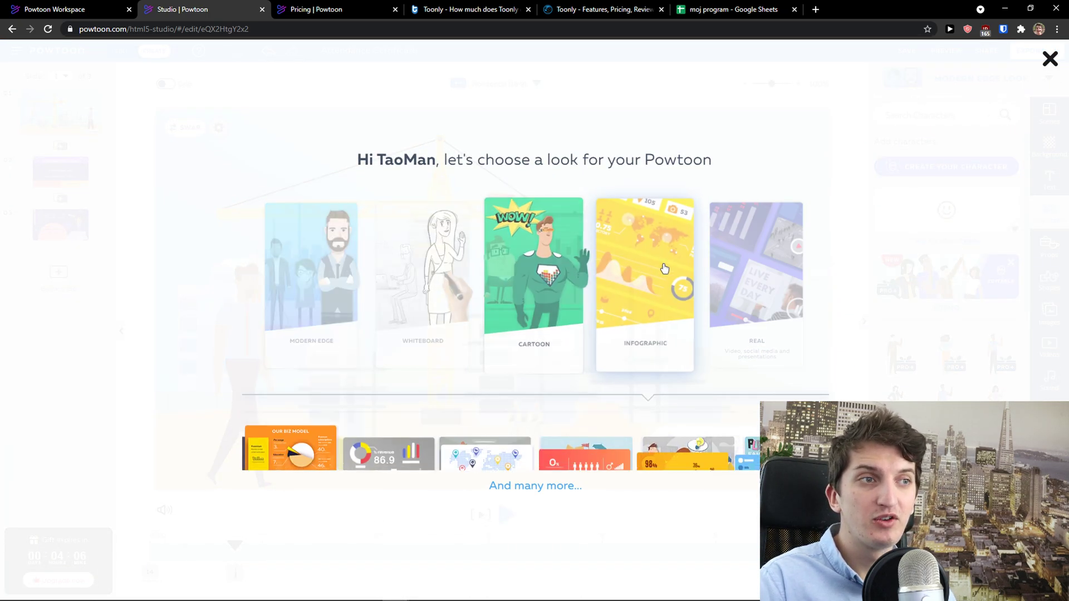
{"action": "left_click", "coordinate": [1051, 61]}
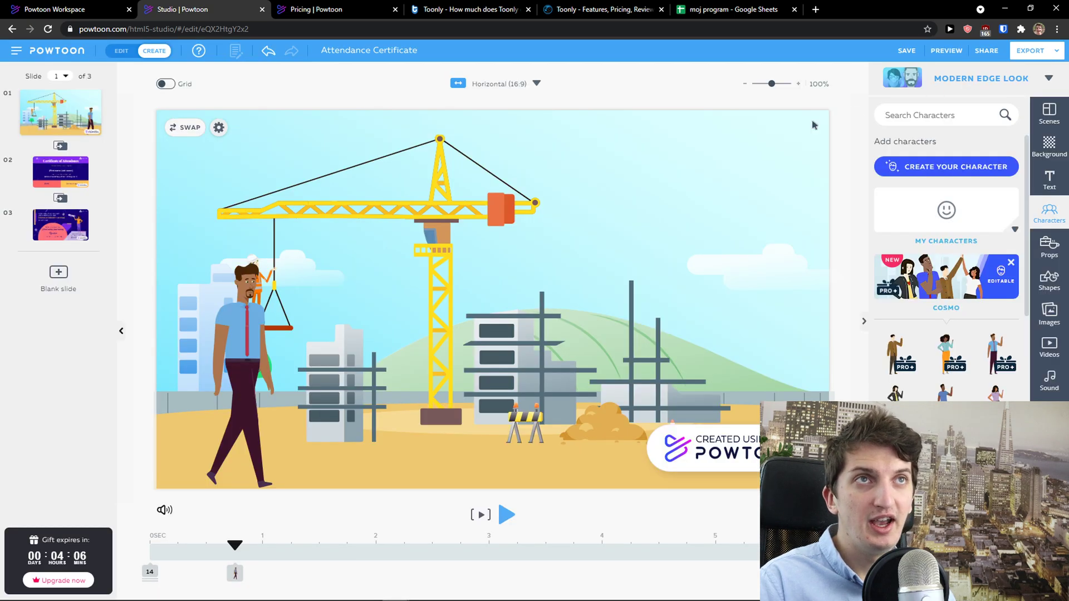
{"action": "left_click", "coordinate": [1049, 255]}
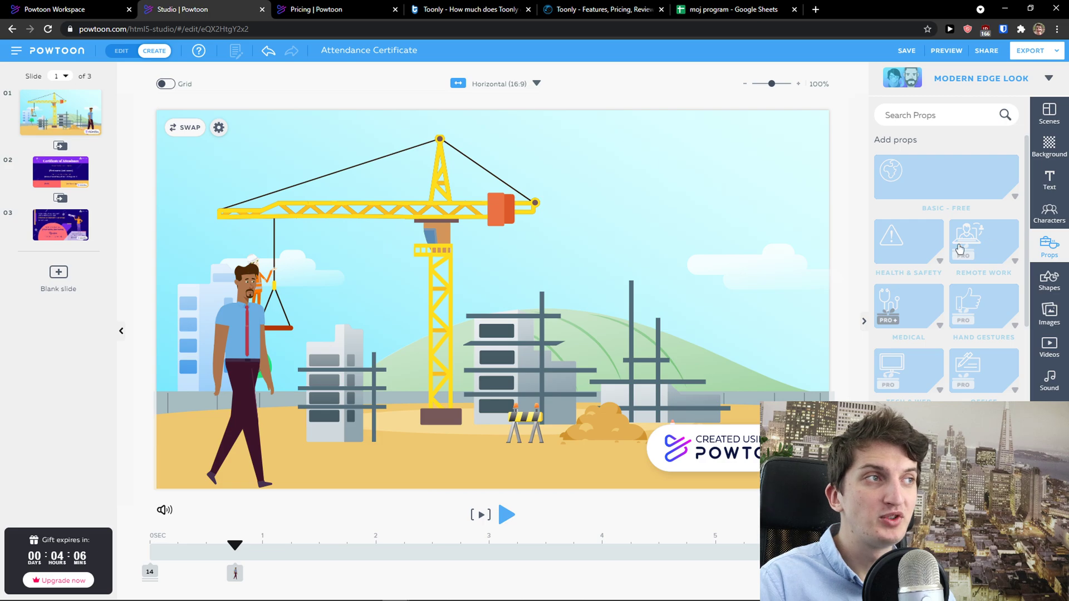
{"action": "left_click", "coordinate": [893, 251]}
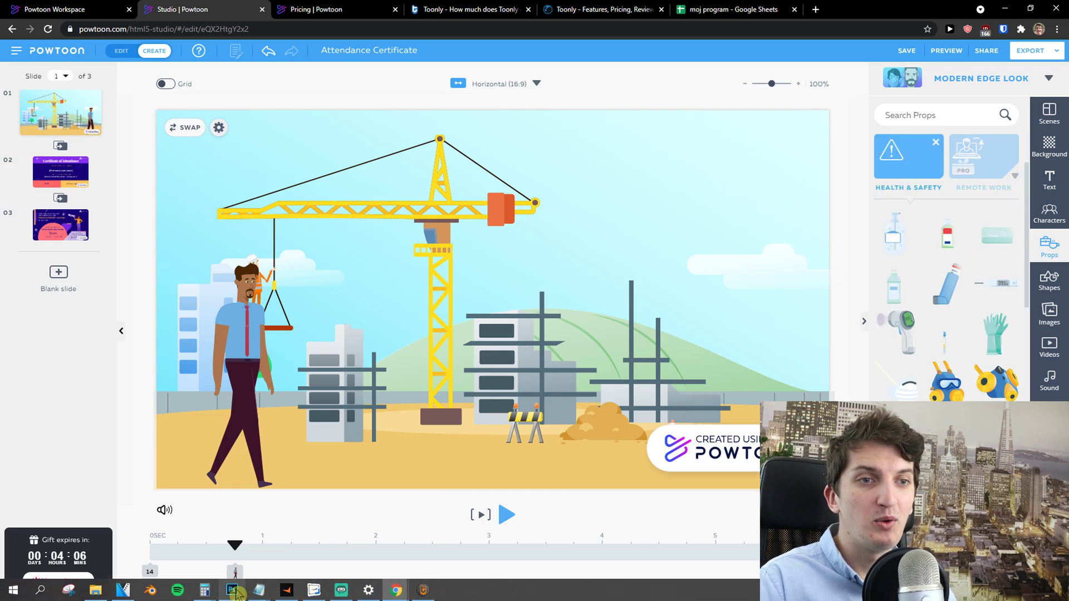
Switch to Toonly and browse its object library for comparison
{"action": "left_click", "coordinate": [423, 590]}
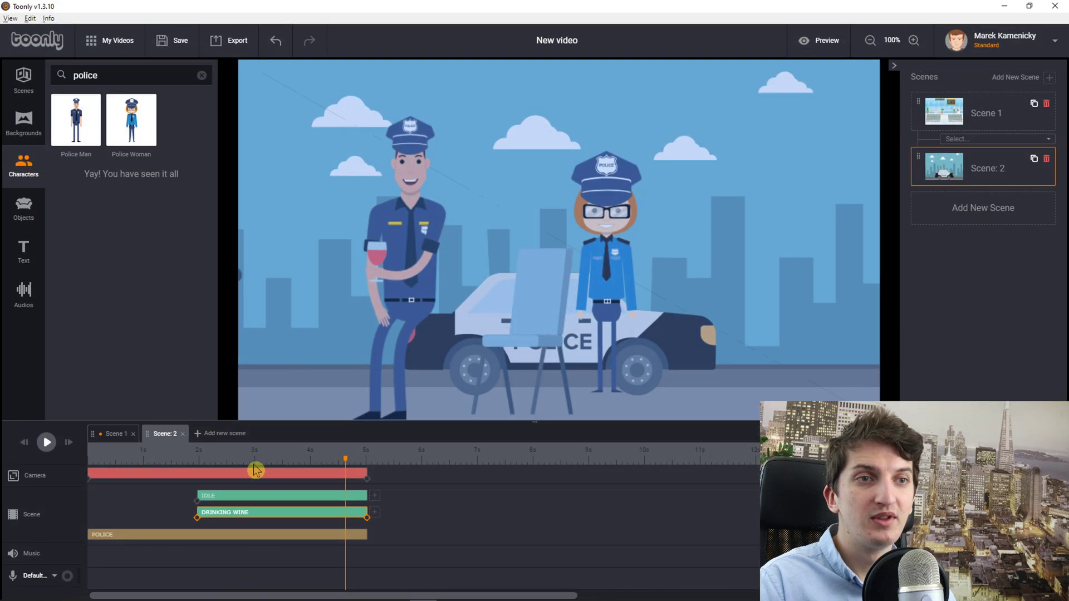
{"action": "left_click", "coordinate": [24, 209]}
{"action": "scroll", "coordinate": [146, 334], "scroll_direction": "down", "scroll_amount": 1}
{"action": "scroll", "coordinate": [146, 334], "scroll_direction": "down", "scroll_amount": 3}
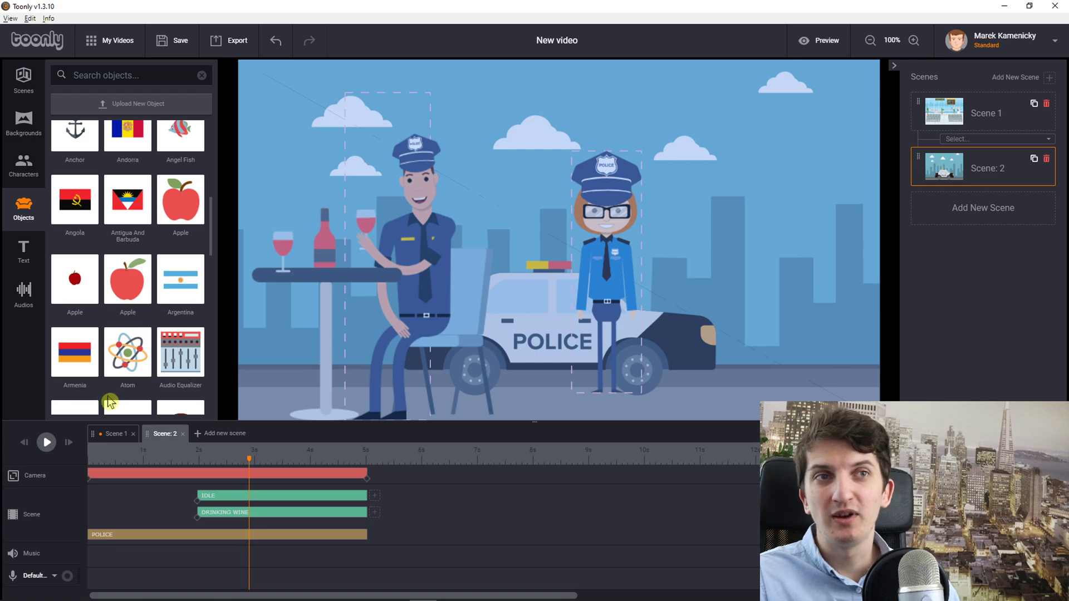
Switch back to Powtoon and browse its sound library and soundtrack options
{"action": "left_click", "coordinate": [1005, 10]}
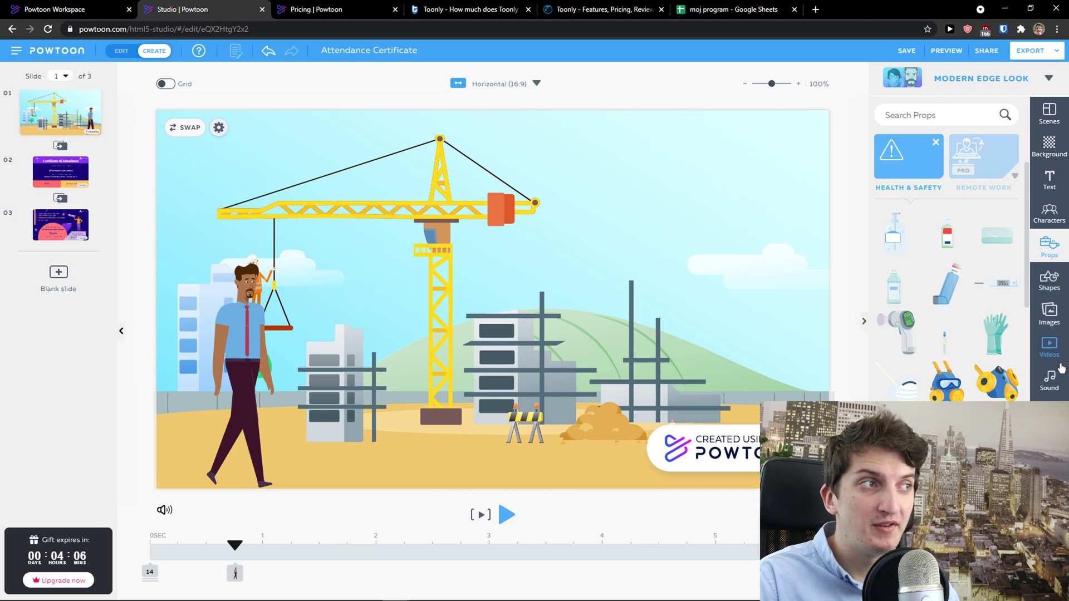
{"action": "left_click", "coordinate": [1052, 379]}
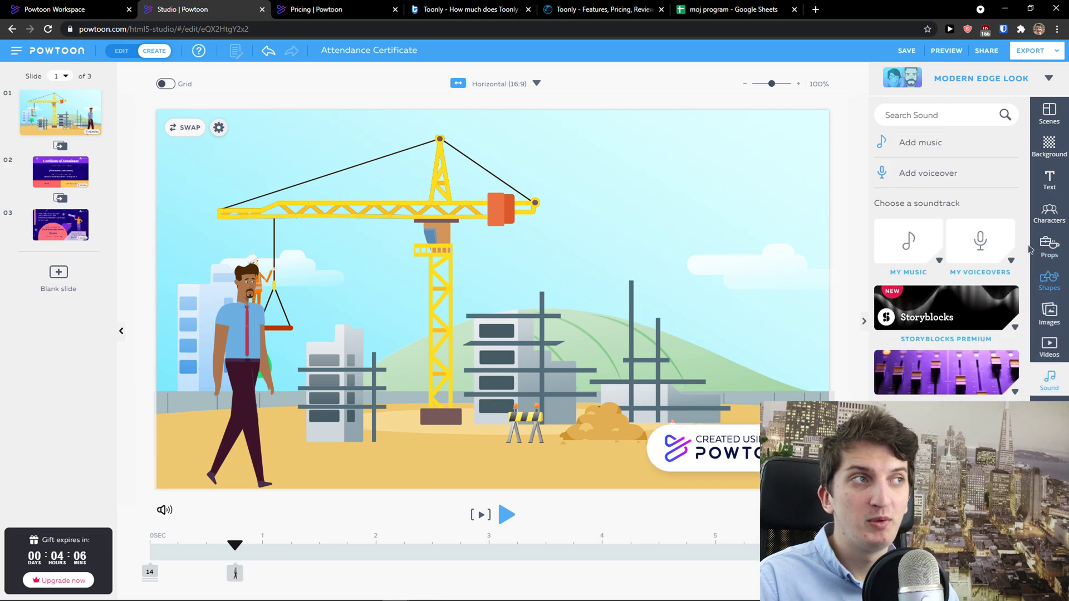
{"action": "left_click", "coordinate": [912, 255]}
{"action": "scroll", "coordinate": [911, 255], "scroll_direction": "down", "scroll_amount": 1}
Browse Powtoon's special themes and expand the Thanksgiving collection
{"action": "left_click", "coordinate": [1049, 415]}
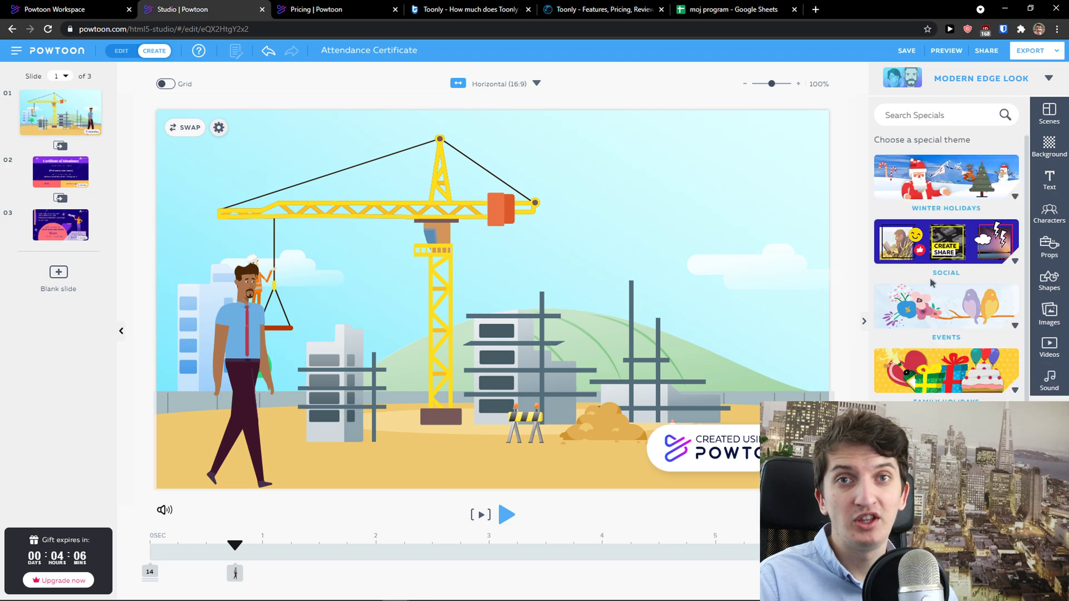
{"action": "scroll", "coordinate": [929, 282], "scroll_direction": "down", "scroll_amount": 2}
{"action": "scroll", "coordinate": [927, 276], "scroll_direction": "up", "scroll_amount": 2}
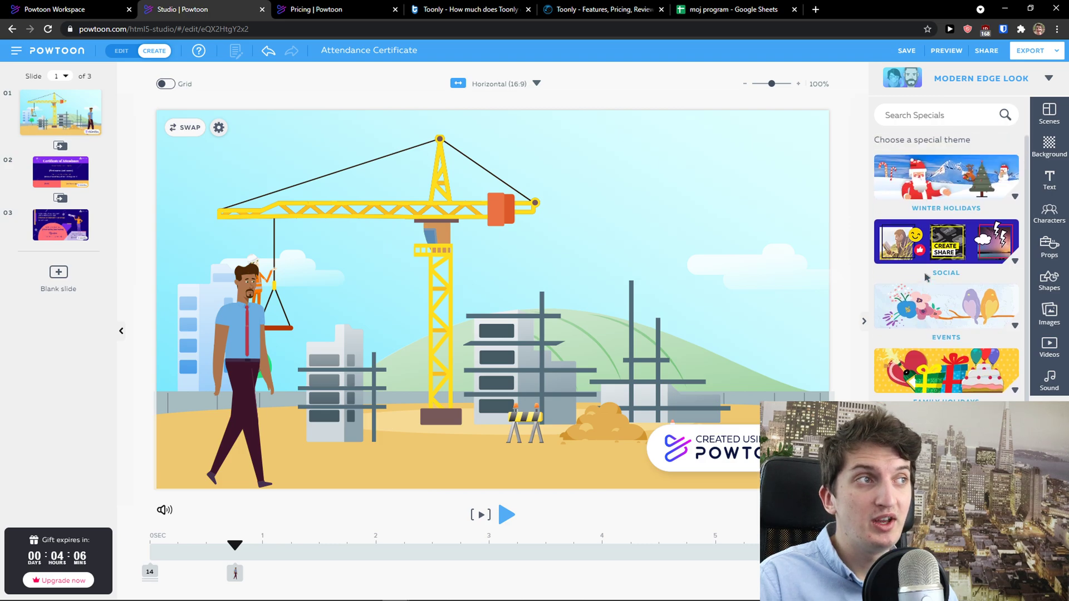
{"action": "scroll", "coordinate": [927, 277], "scroll_direction": "down", "scroll_amount": 3}
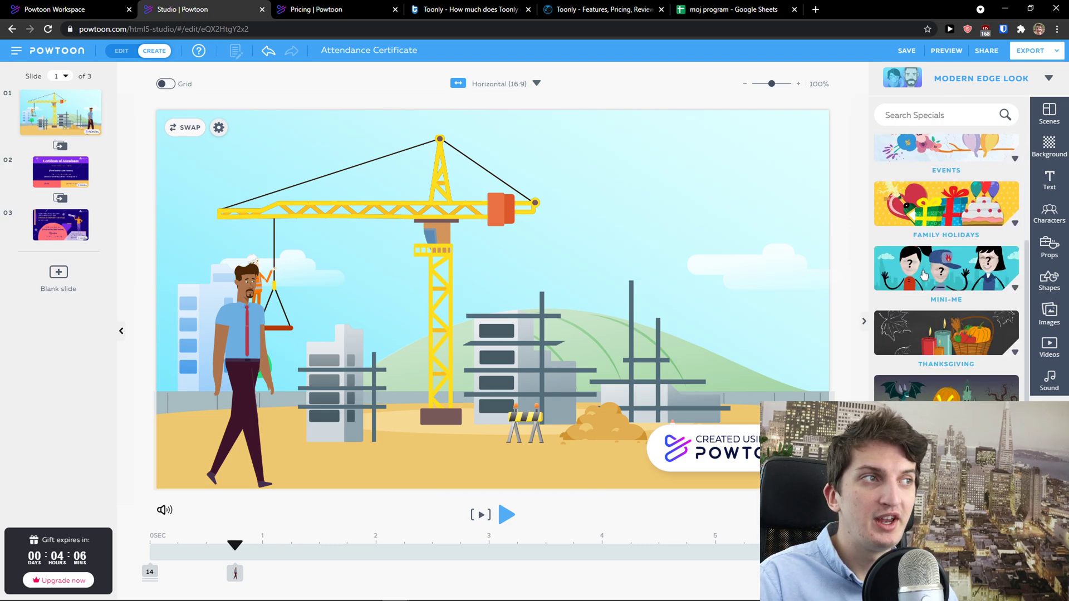
{"action": "scroll", "coordinate": [924, 275], "scroll_direction": "down", "scroll_amount": 2}
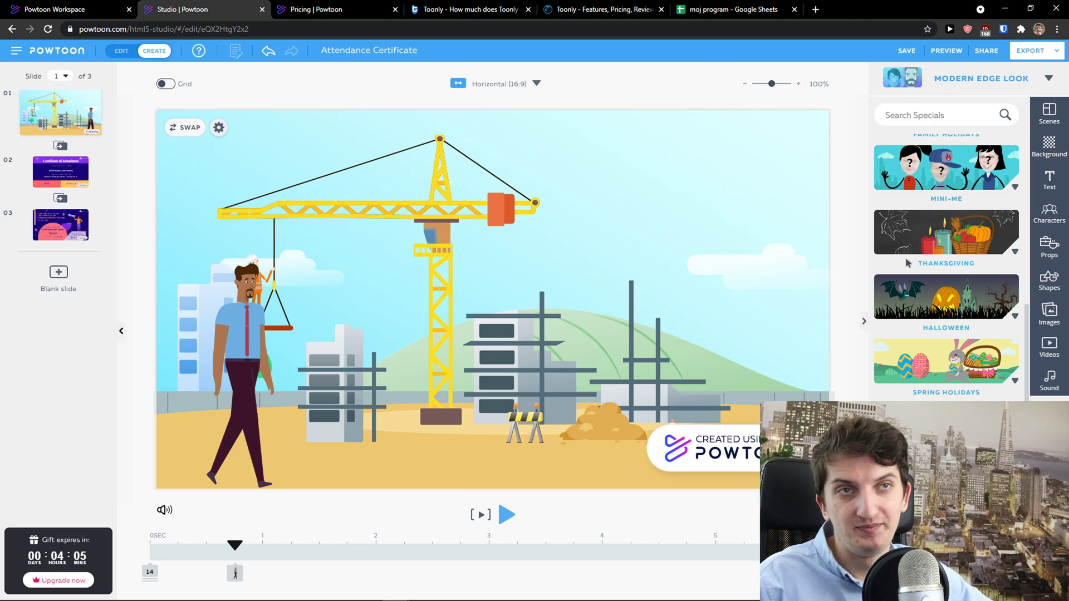
{"action": "left_click", "coordinate": [908, 262]}
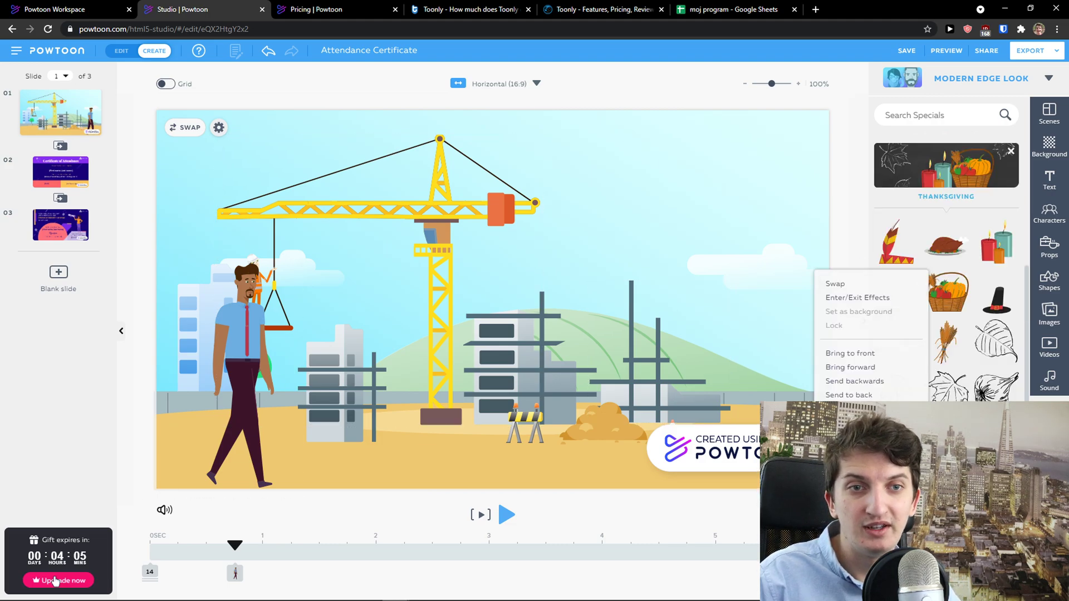
Review Powtoon's upgrade pricing and plans, and close the overview
{"action": "left_click", "coordinate": [62, 579]}
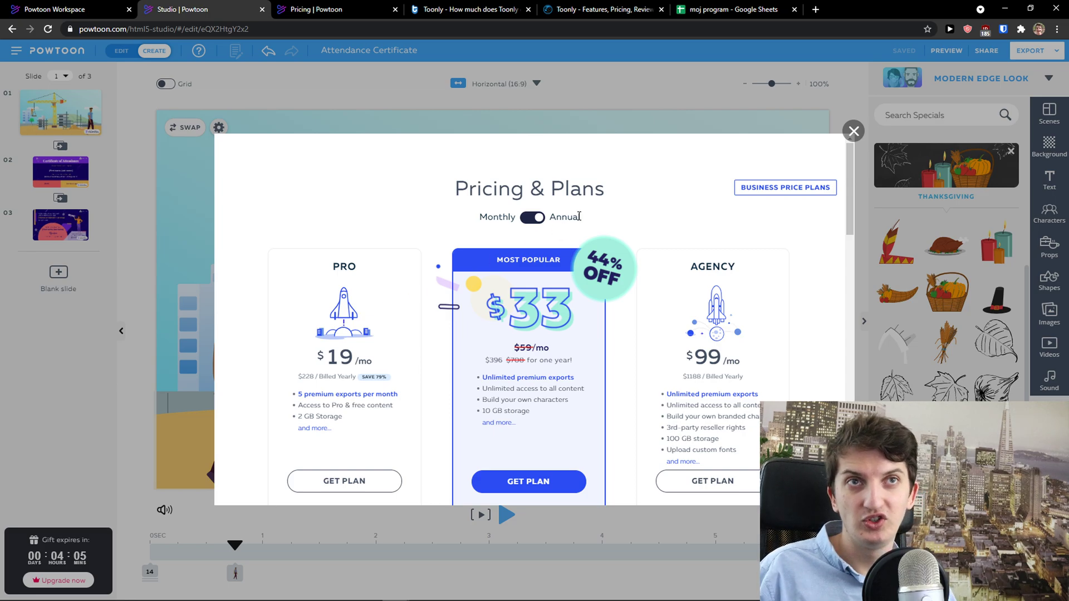
{"action": "left_click", "coordinate": [853, 131]}
Replace slide 1's content with the Industries scene showing a computer desk, wall clock and world map
{"action": "left_click", "coordinate": [1062, 114]}
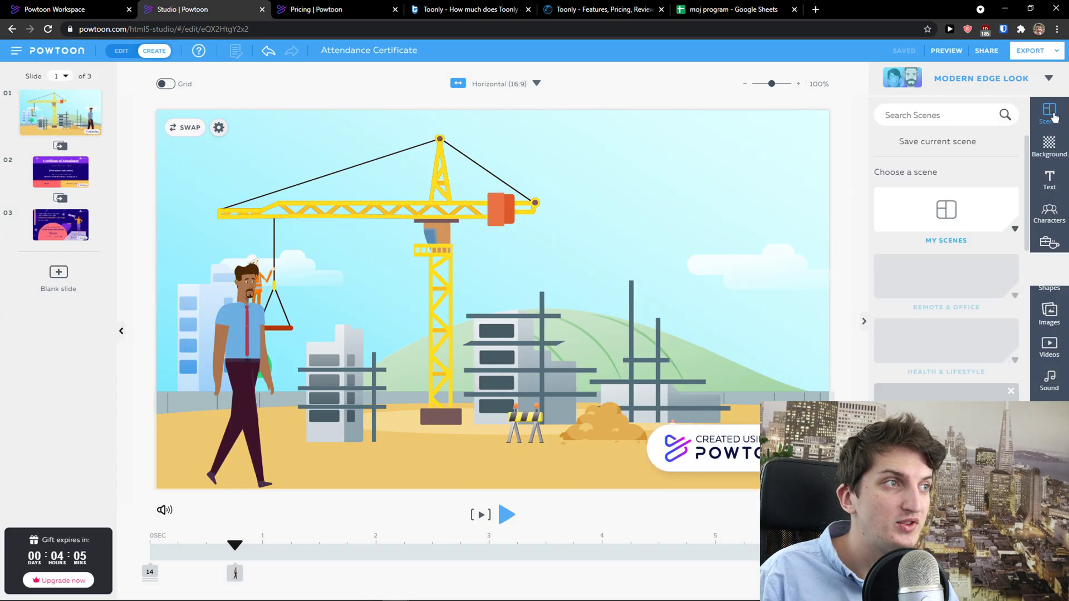
{"action": "left_click", "coordinate": [935, 262]}
{"action": "scroll", "coordinate": [946, 278], "scroll_direction": "down", "scroll_amount": 1}
{"action": "left_click", "coordinate": [969, 354]}
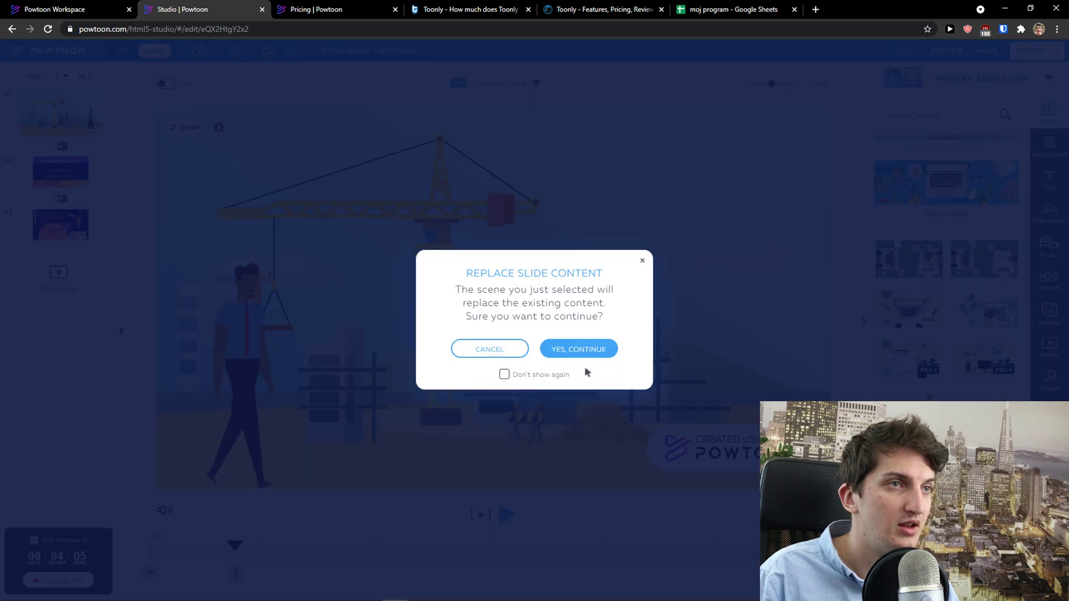
{"action": "left_click", "coordinate": [577, 349]}
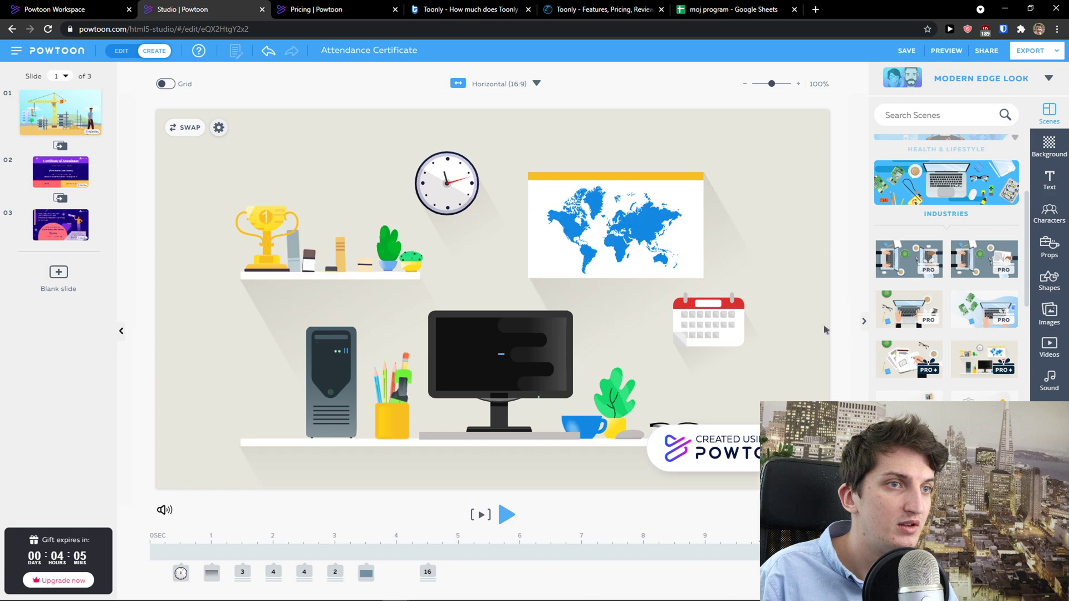